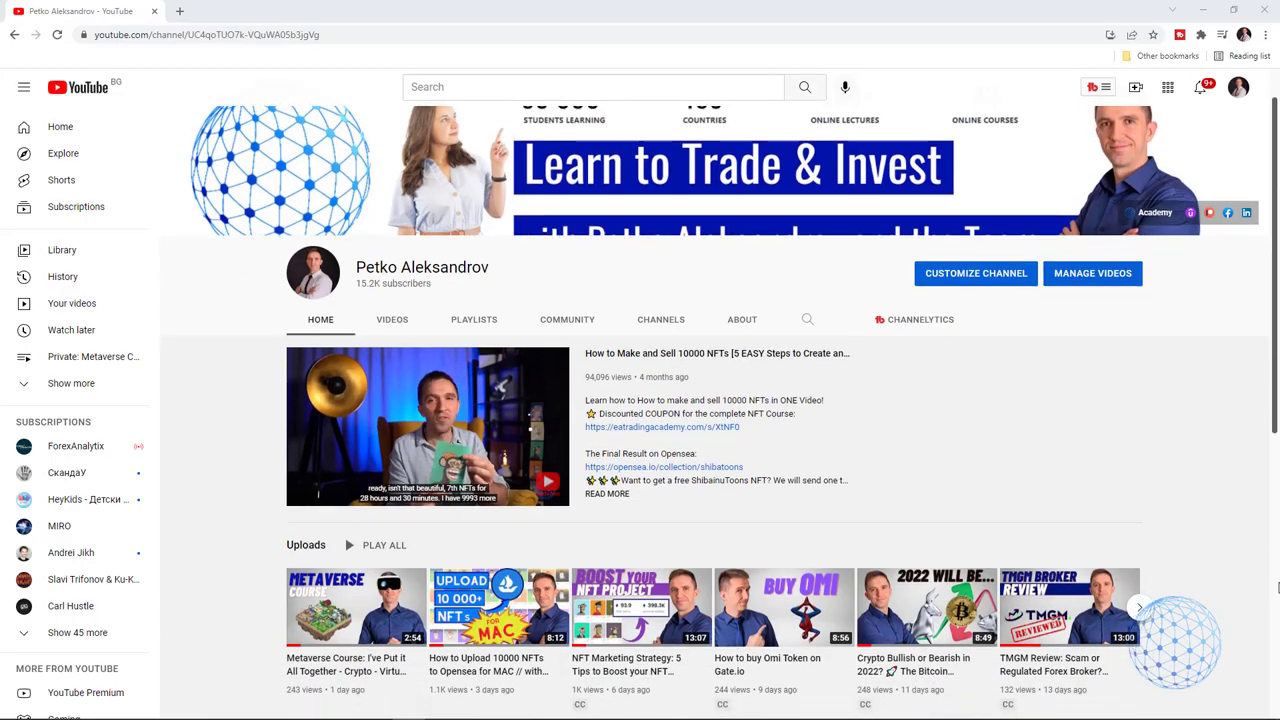
- Browse the YouTube channel's home page and show more of its popular uploads
{"action": "scroll", "coordinate": [1270, 590], "scroll_direction": "down", "scroll_amount": 3}
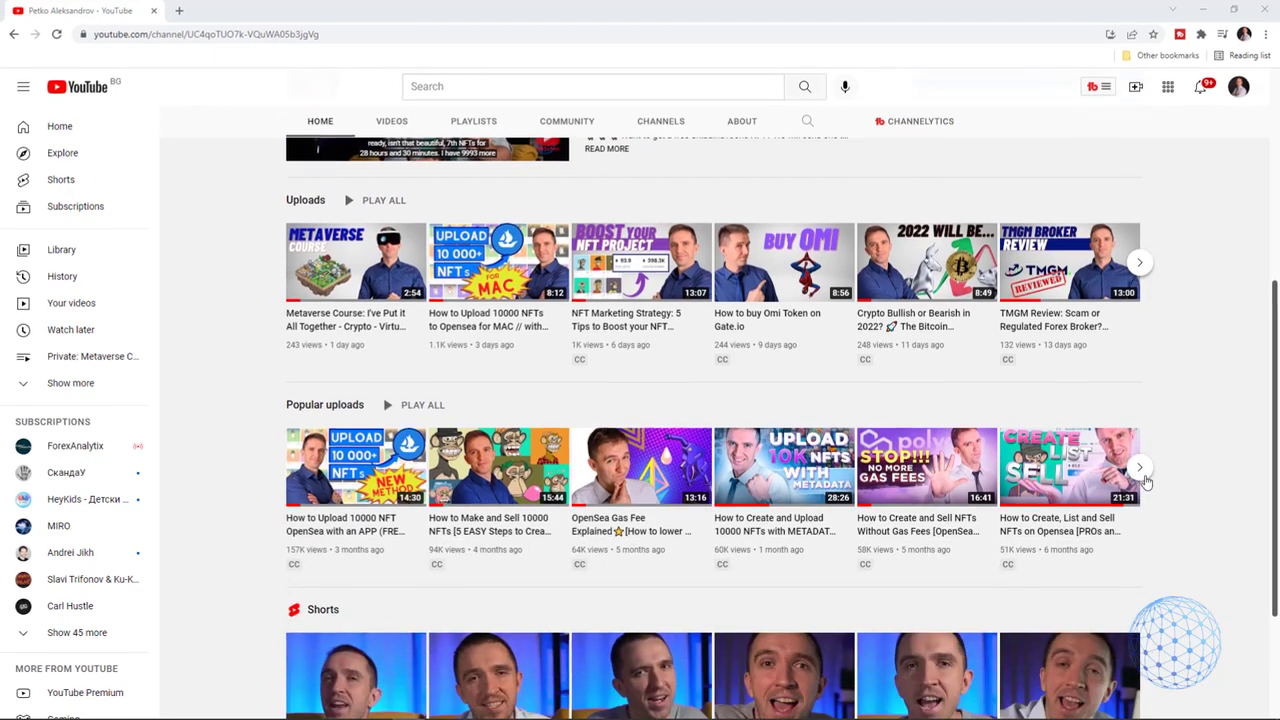
{"action": "left_click", "coordinate": [1140, 468]}
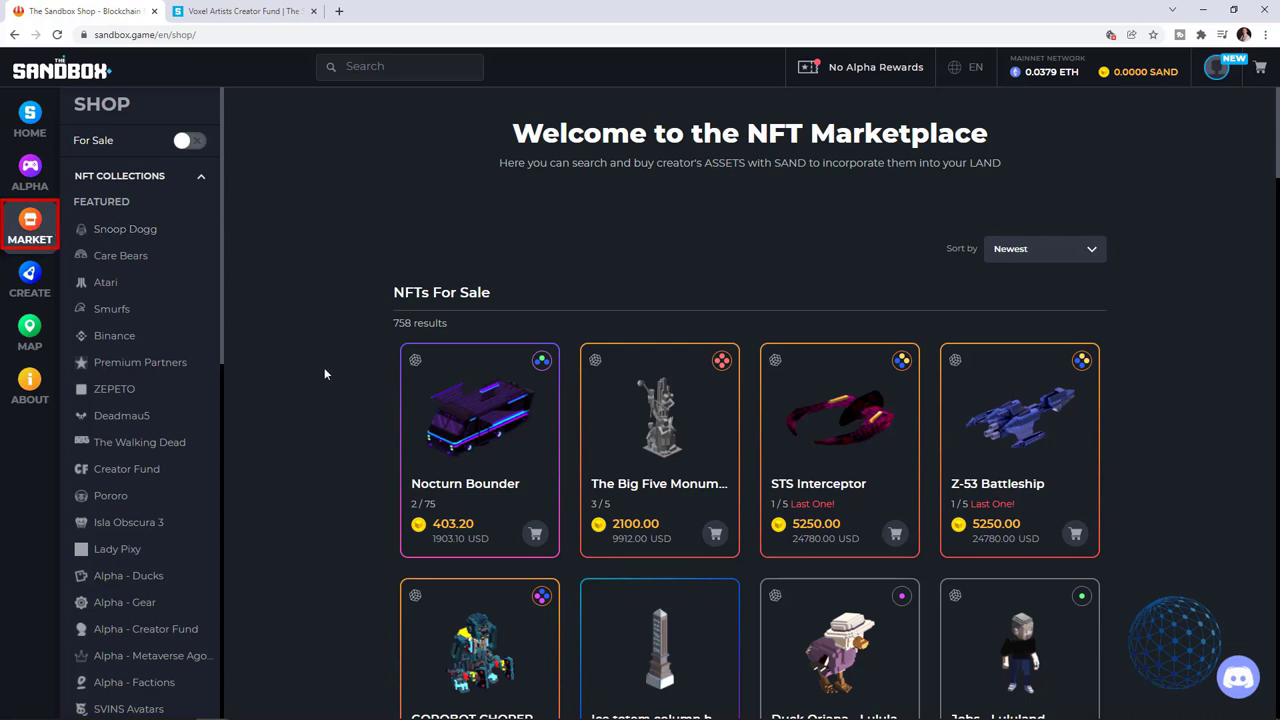
- Browse the NFTs for sale in The Sandbox marketplace
{"action": "scroll", "coordinate": [324, 375], "scroll_direction": "down", "scroll_amount": 2}
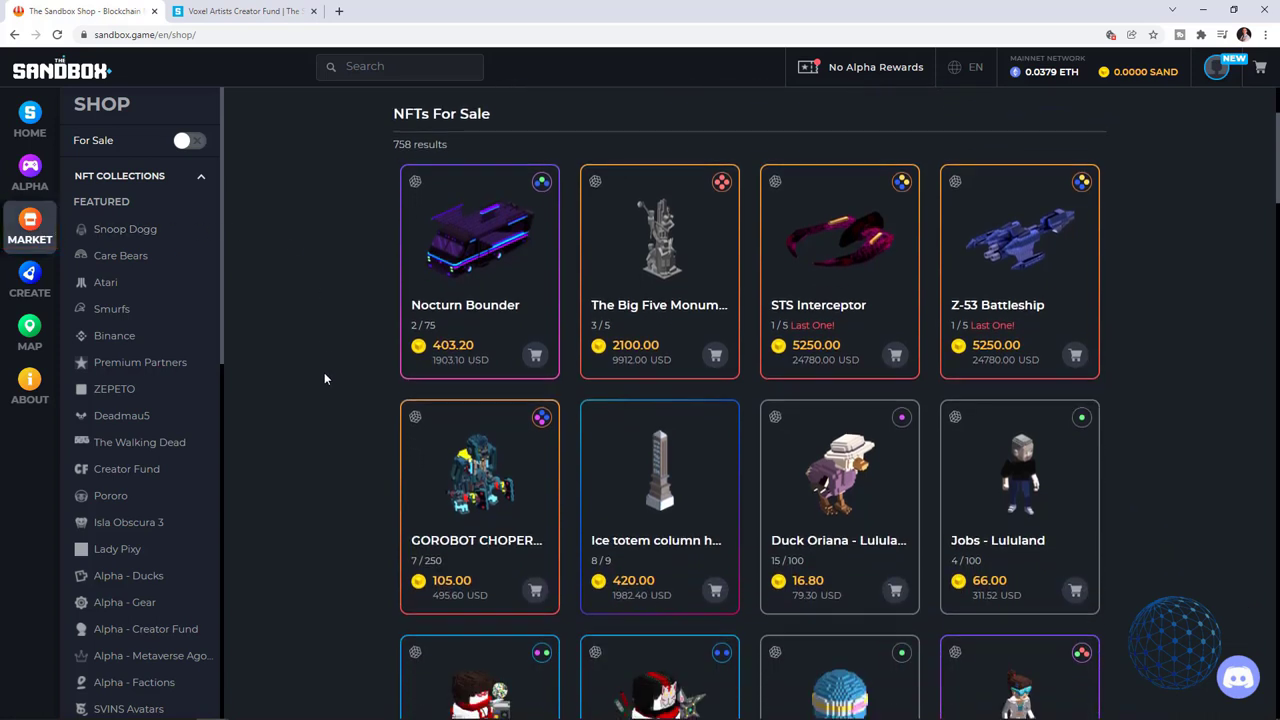
{"action": "scroll", "coordinate": [324, 378], "scroll_direction": "down", "scroll_amount": 1}
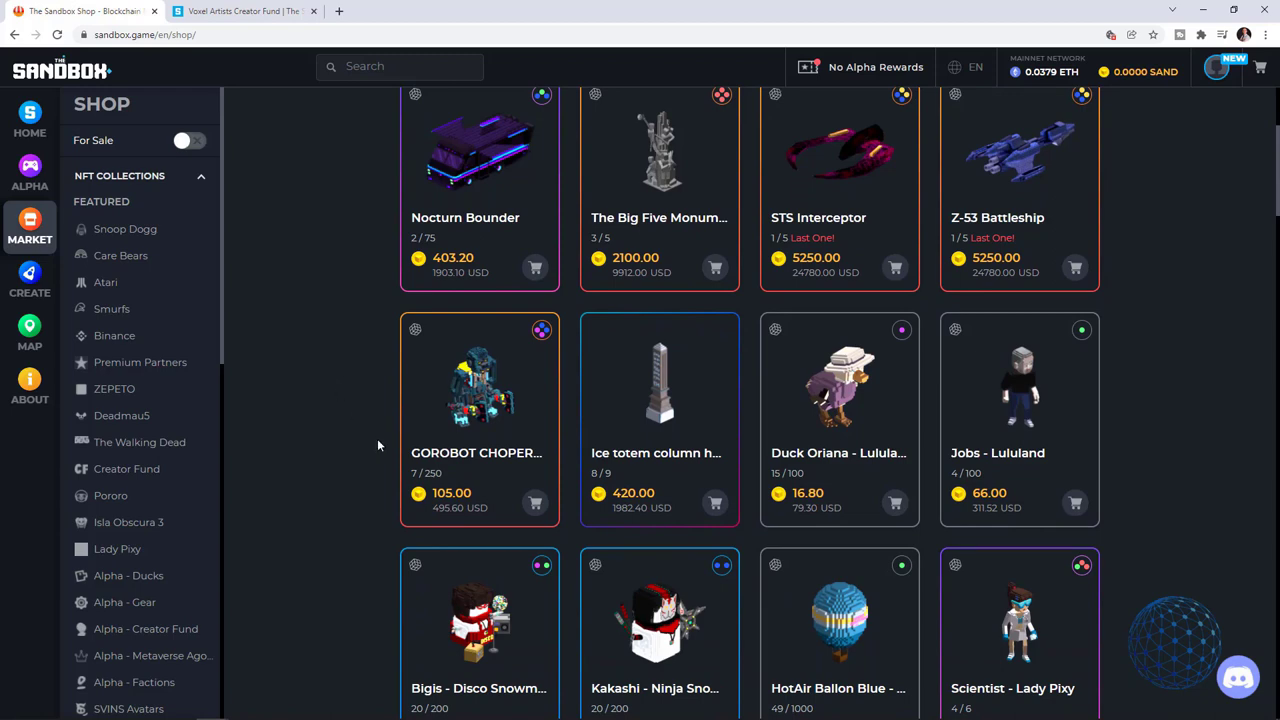
{"action": "scroll", "coordinate": [377, 438], "scroll_direction": "down", "scroll_amount": 4}
{"action": "scroll", "coordinate": [377, 438], "scroll_direction": "down", "scroll_amount": 3}
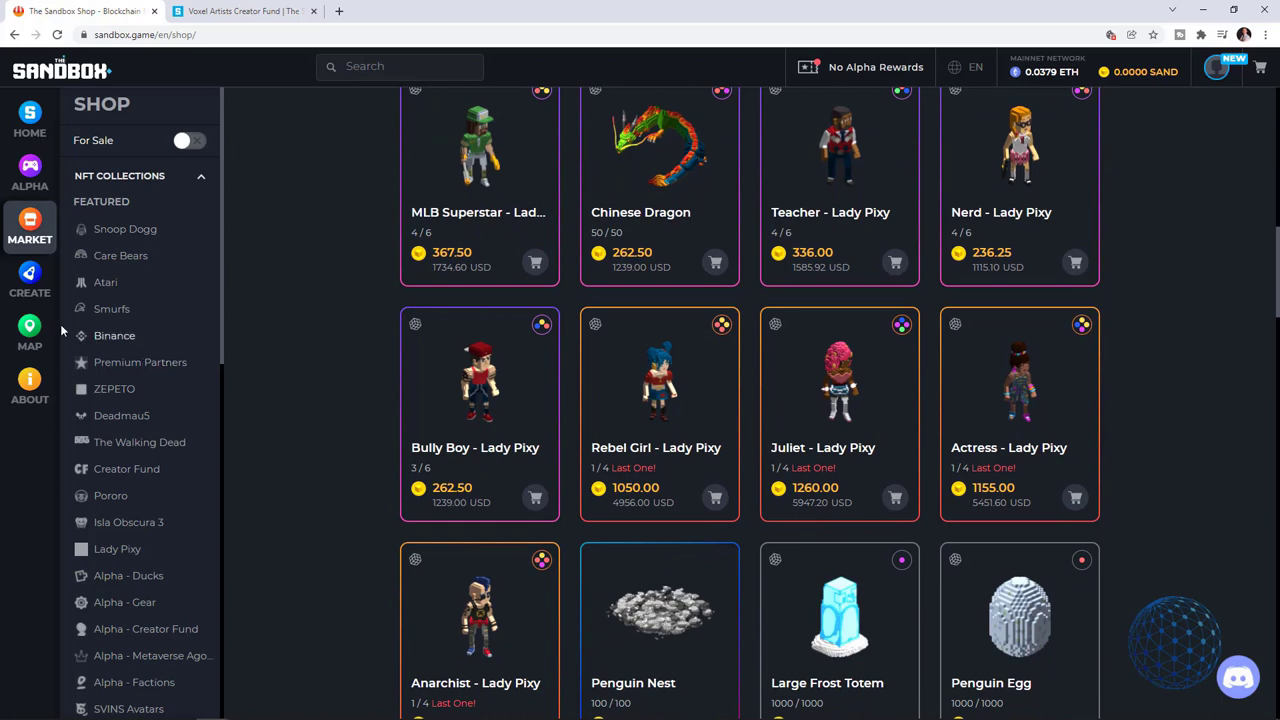
- Open The Sandbox's Create page and review the Game Maker introduction on building games for the Metaverse
{"action": "left_click", "coordinate": [27, 284]}
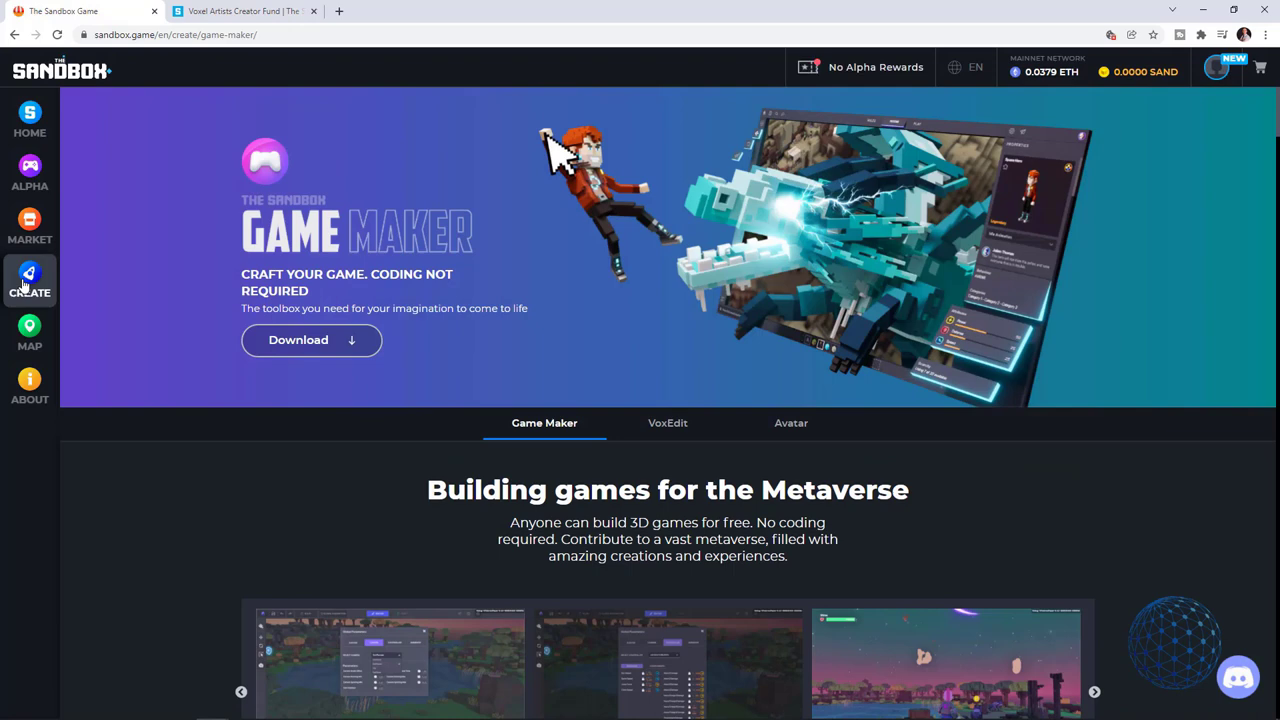
{"action": "scroll", "coordinate": [208, 388], "scroll_direction": "down", "scroll_amount": 3}
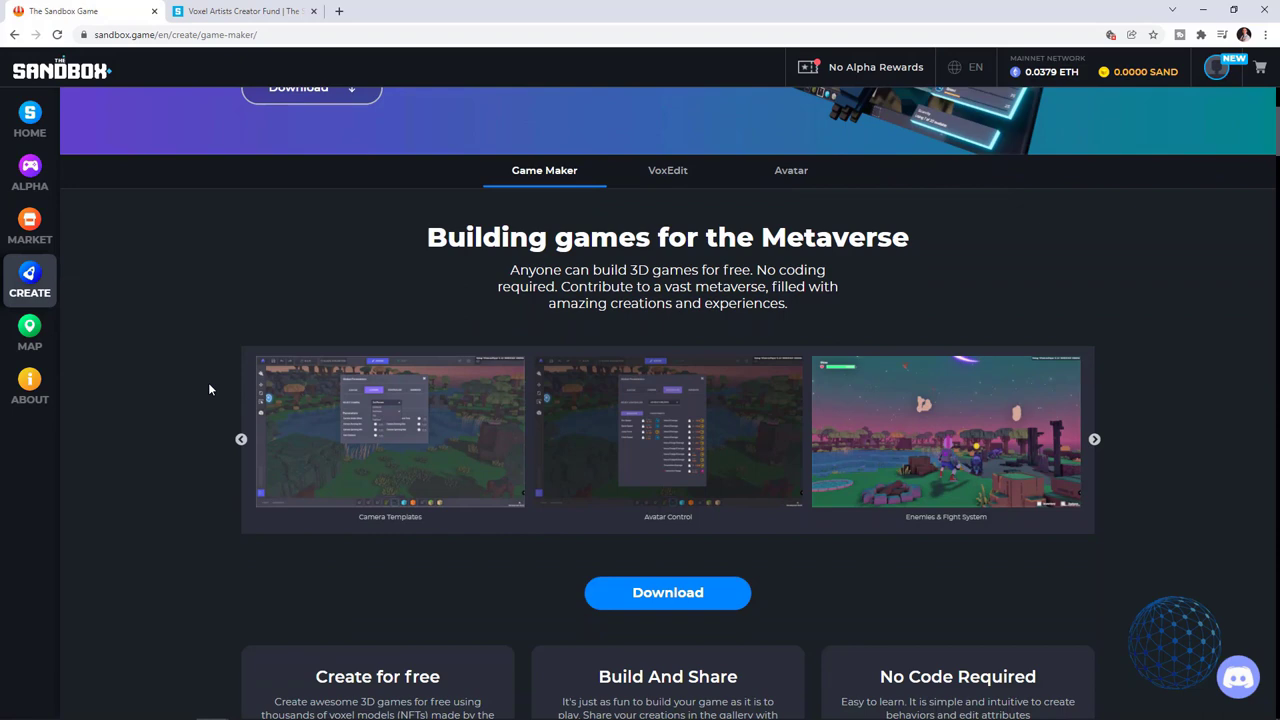
{"action": "scroll", "coordinate": [208, 389], "scroll_direction": "down", "scroll_amount": 1}
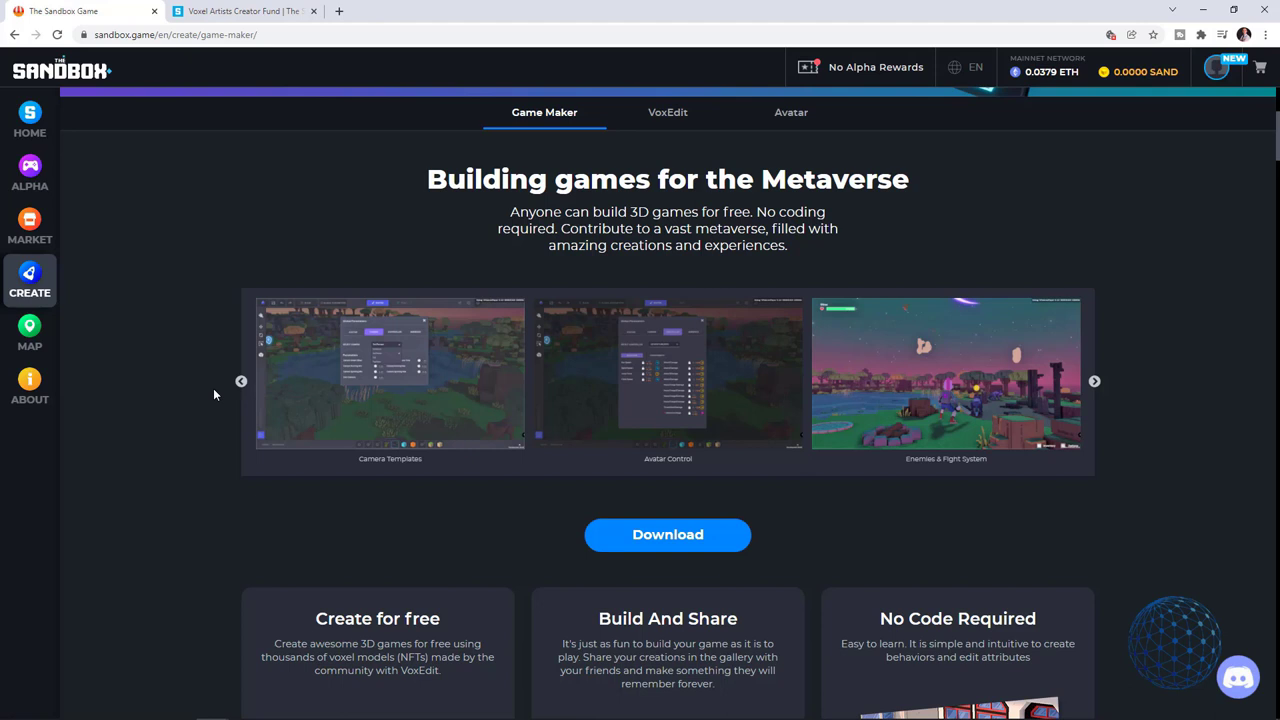
{"action": "scroll", "coordinate": [213, 394], "scroll_direction": "down", "scroll_amount": 1}
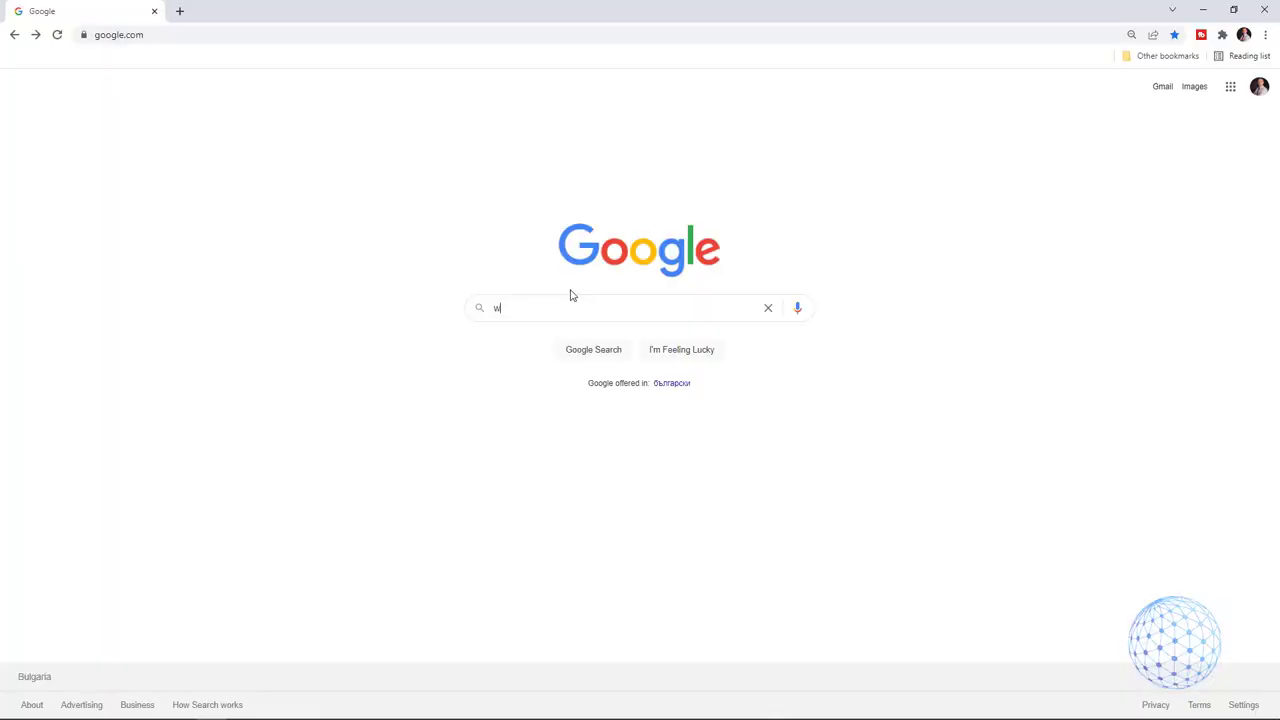
{"action": "type", "text": "hat is "}
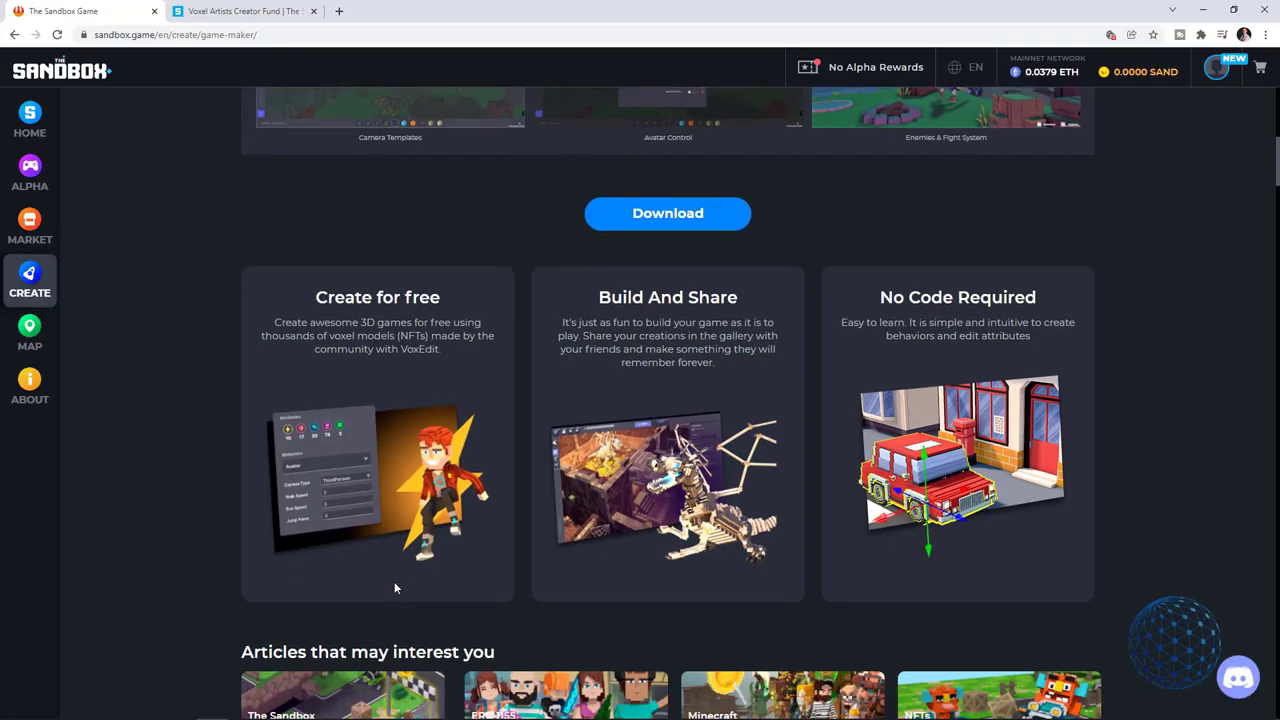
- Read the Play-to-Earn section of the Game Maker page for the ways to earn in The Sandbox
{"action": "scroll", "coordinate": [394, 583], "scroll_direction": "down", "scroll_amount": 1}
{"action": "scroll", "coordinate": [395, 588], "scroll_direction": "down", "scroll_amount": 1}
{"action": "scroll", "coordinate": [395, 589], "scroll_direction": "down", "scroll_amount": 2}
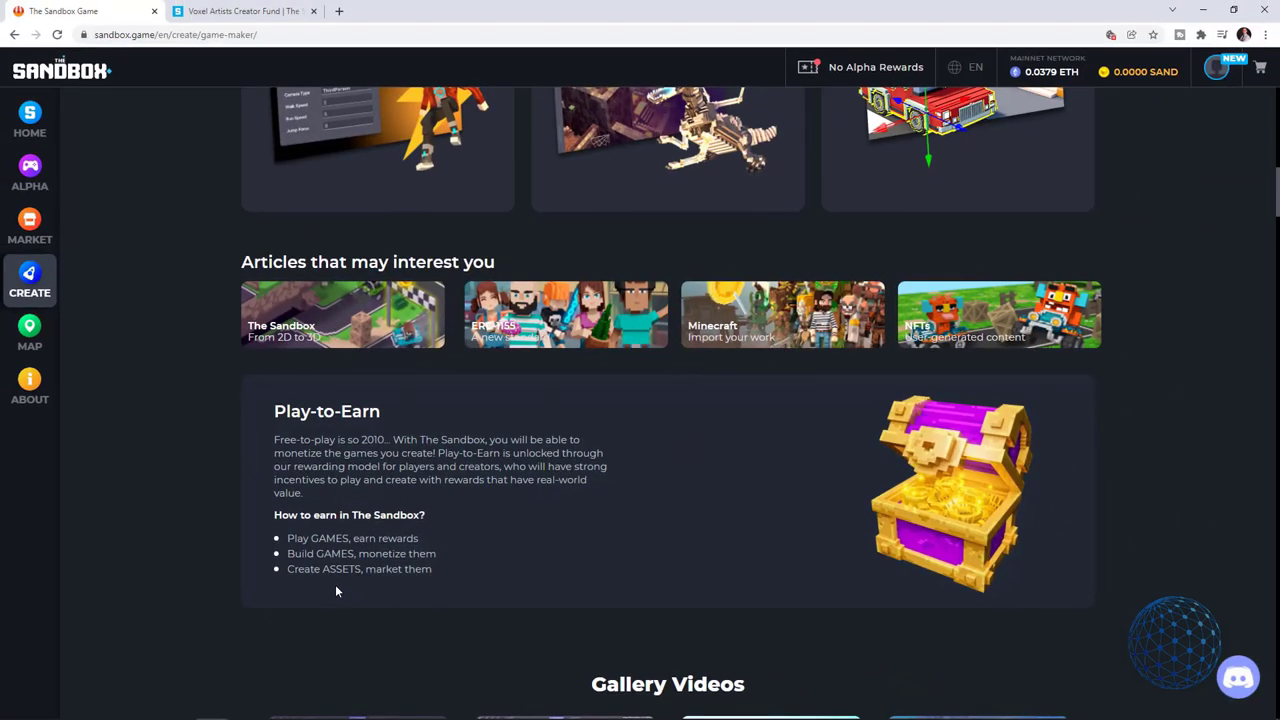
- Open the Voxel Artists Creator Fund page and read how the $2 million fund works
{"action": "left_click", "coordinate": [220, 11]}
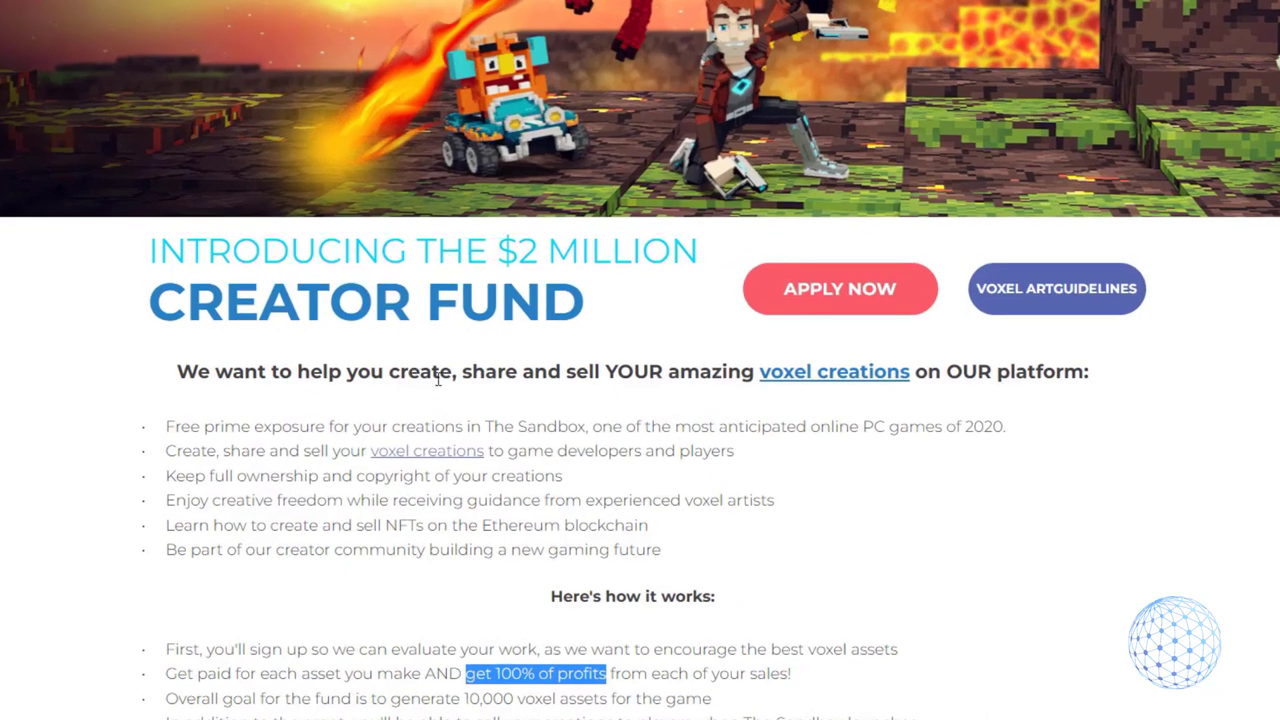
{"action": "scroll", "coordinate": [429, 402], "scroll_direction": "down", "scroll_amount": 3}
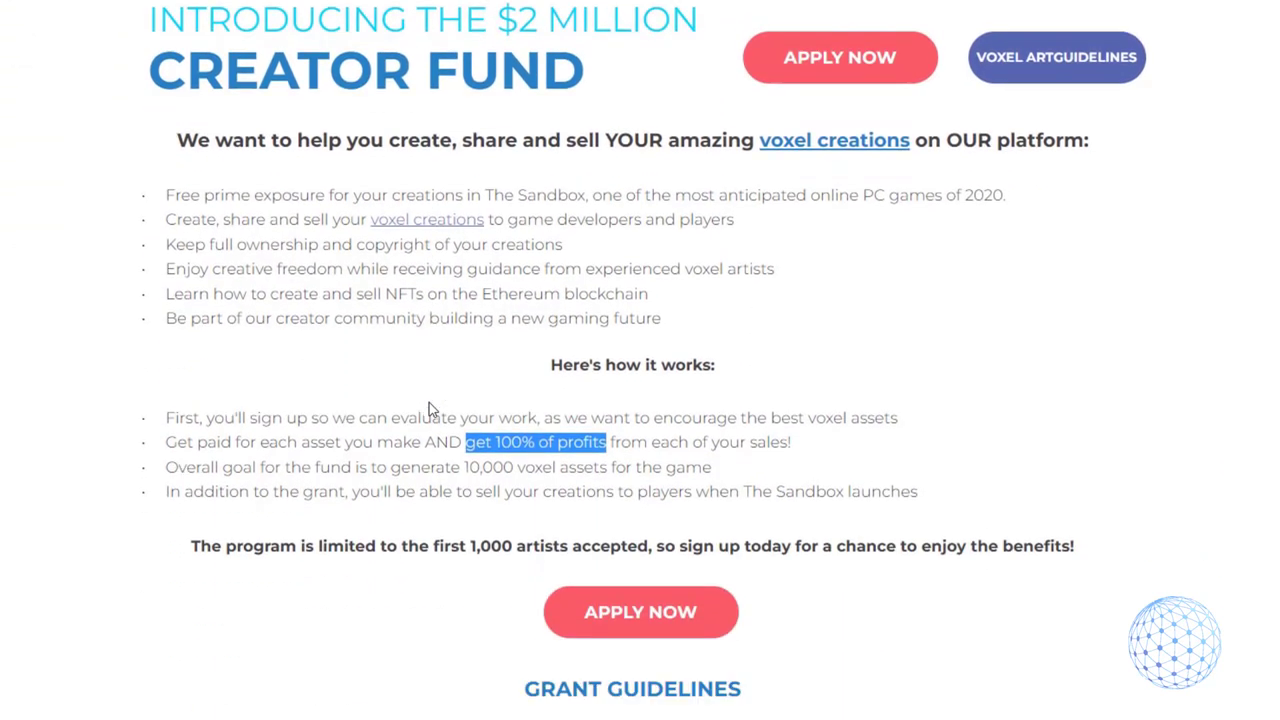
{"action": "scroll", "coordinate": [429, 408], "scroll_direction": "up", "scroll_amount": 1}
{"action": "left_click", "coordinate": [585, 461]}
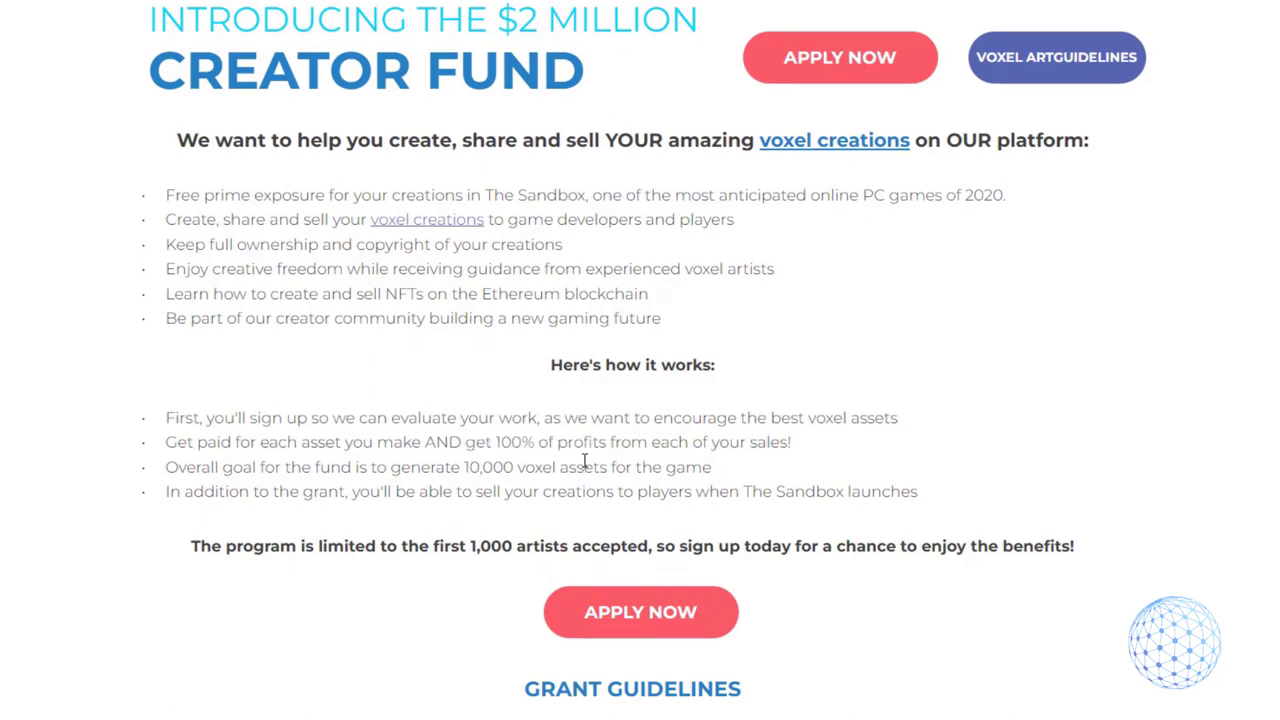
- Look through the Creator Fund's grant guidelines, frequently asked questions and creator platform sections
{"action": "scroll", "coordinate": [585, 461], "scroll_direction": "down", "scroll_amount": 10}
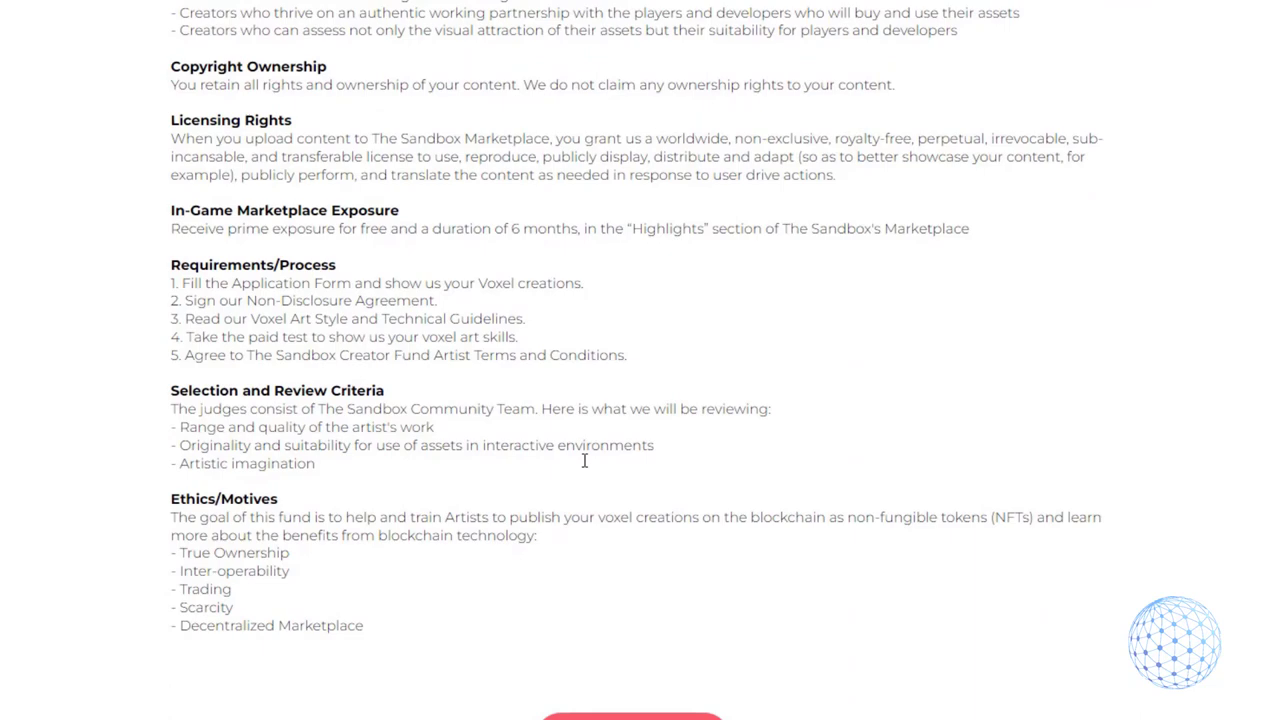
{"action": "scroll", "coordinate": [585, 461], "scroll_direction": "down", "scroll_amount": 5}
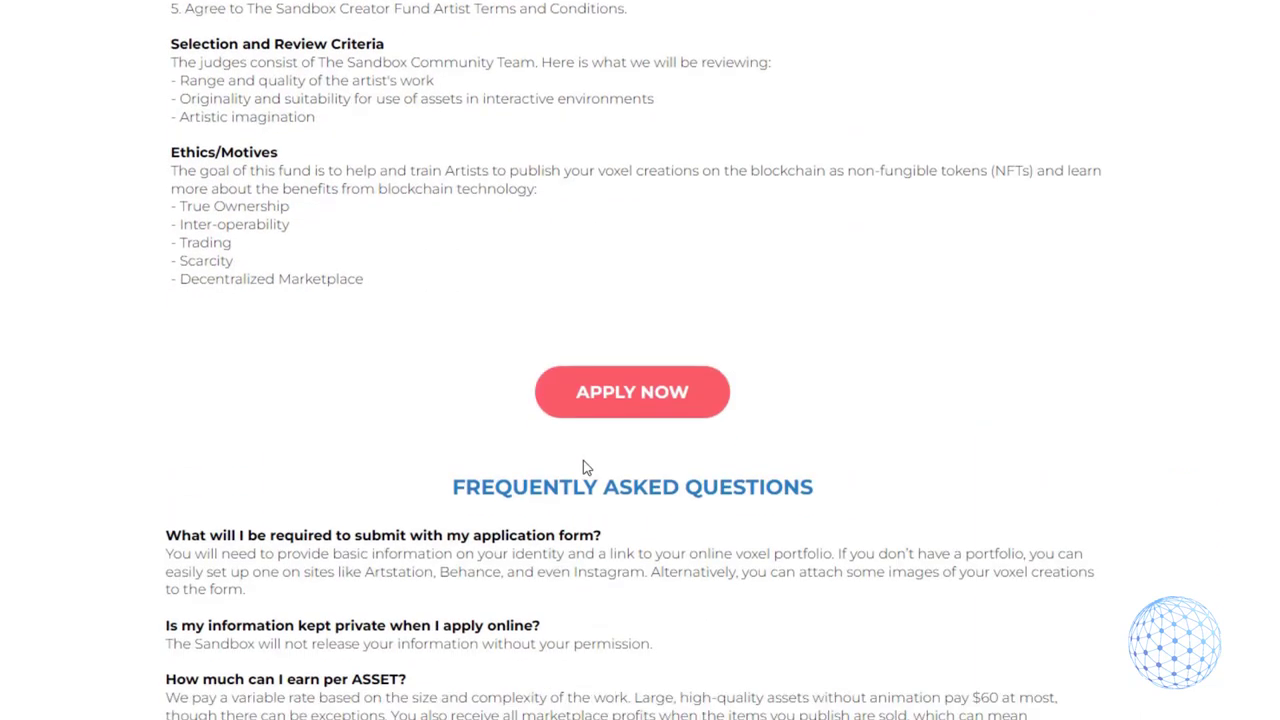
{"action": "scroll", "coordinate": [585, 467], "scroll_direction": "down", "scroll_amount": 2}
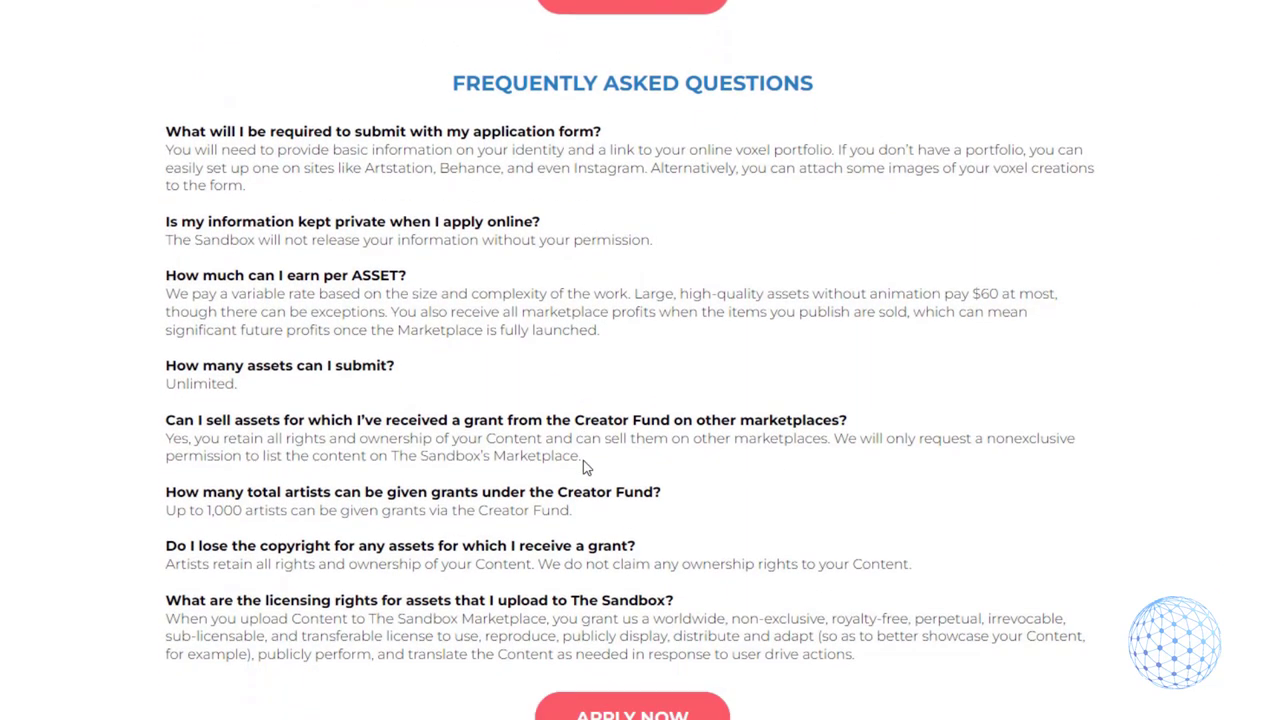
{"action": "scroll", "coordinate": [583, 460], "scroll_direction": "down", "scroll_amount": 10}
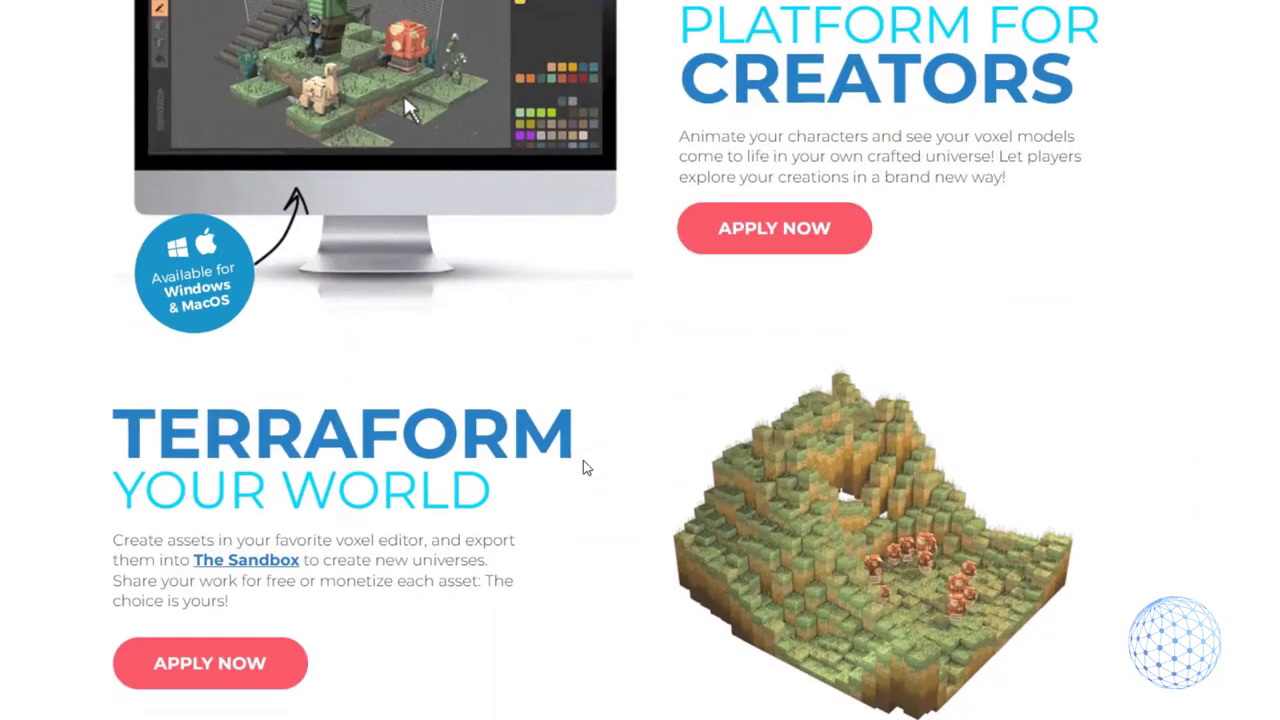
{"action": "scroll", "coordinate": [583, 460], "scroll_direction": "up", "scroll_amount": 12}
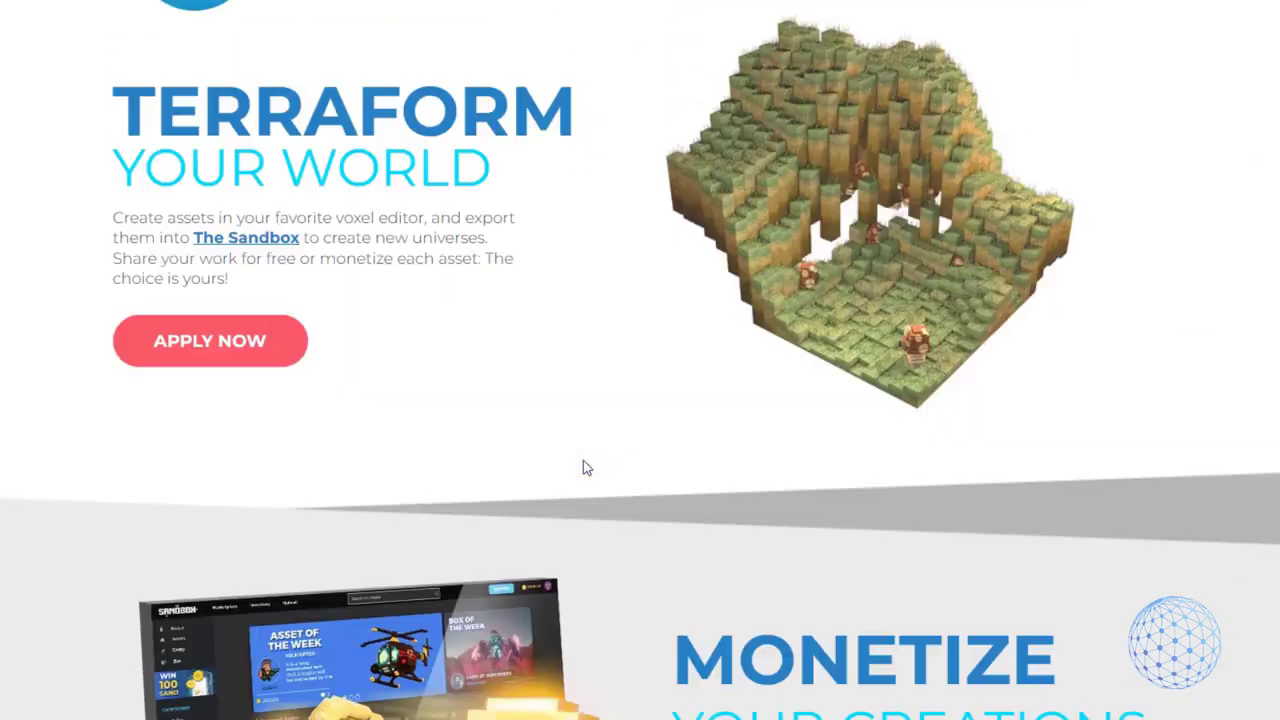
{"action": "scroll", "coordinate": [585, 467], "scroll_direction": "up", "scroll_amount": 13}
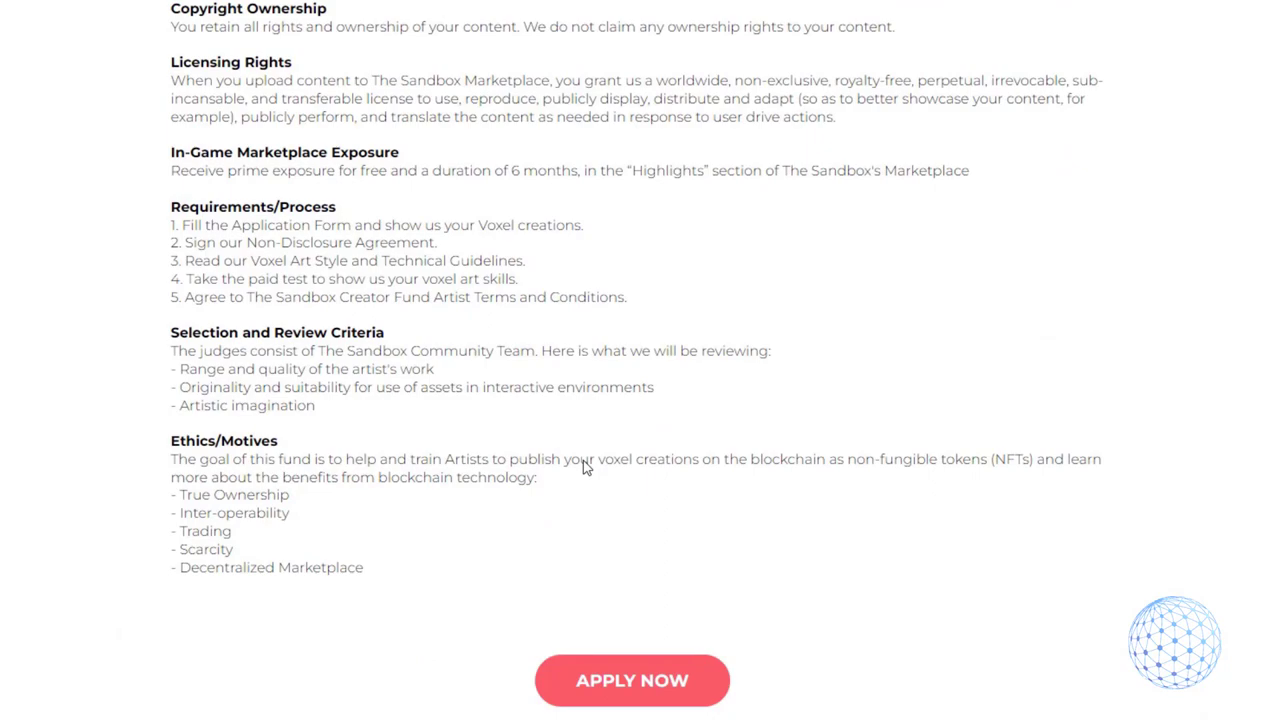
{"action": "scroll", "coordinate": [585, 462], "scroll_direction": "up", "scroll_amount": 2}
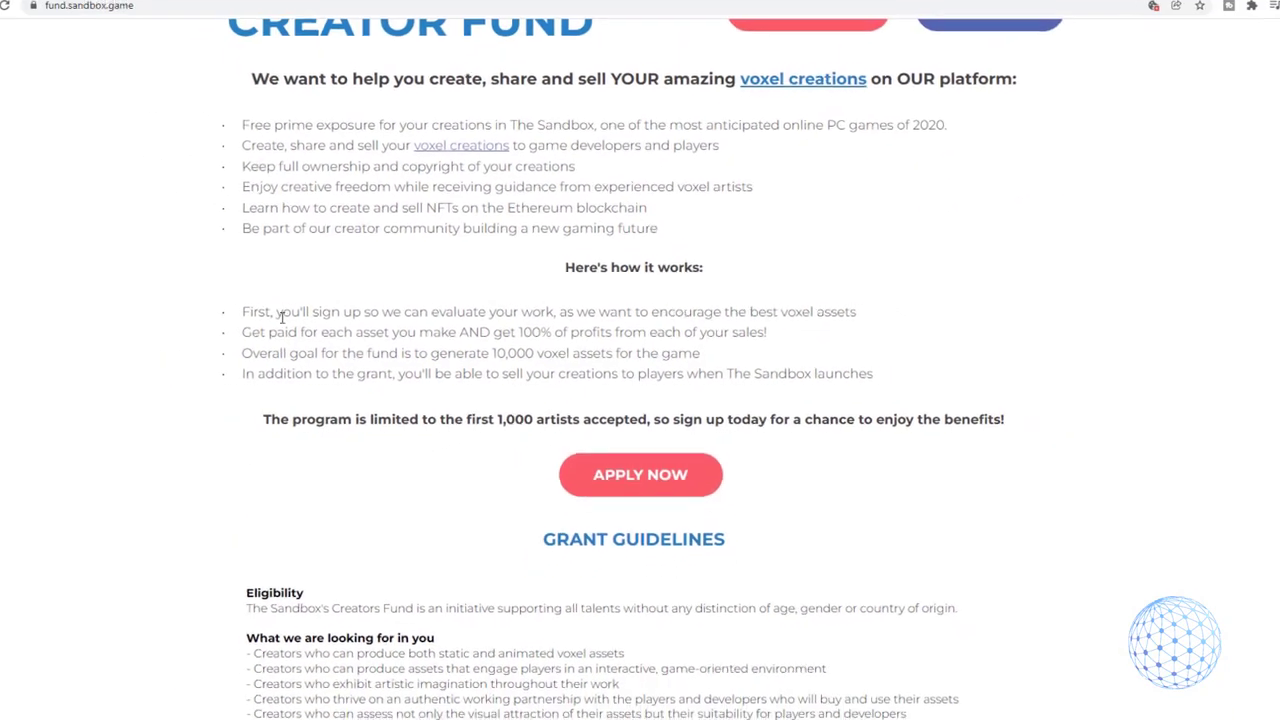
- Return to the Game Maker page and download the Game Maker Alpha for Windows
{"action": "left_click", "coordinate": [60, 11]}
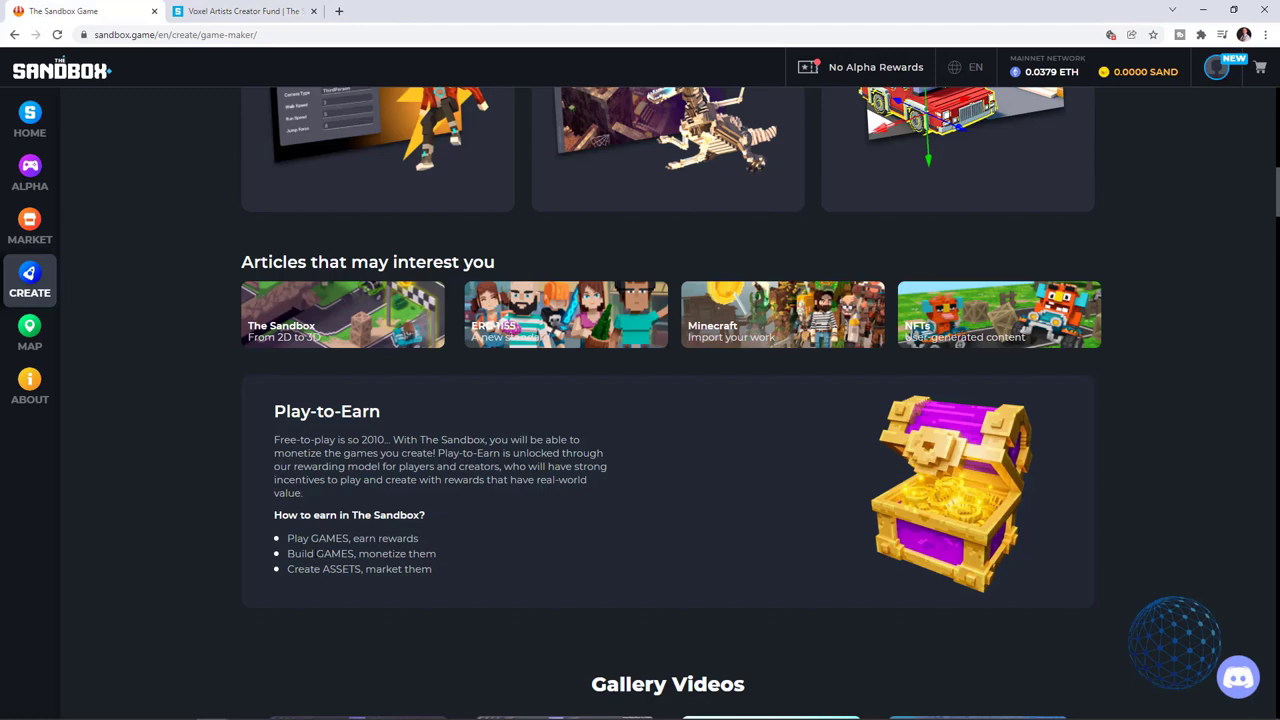
{"action": "scroll", "coordinate": [314, 553], "scroll_direction": "up", "scroll_amount": 4}
{"action": "scroll", "coordinate": [313, 558], "scroll_direction": "up", "scroll_amount": 6}
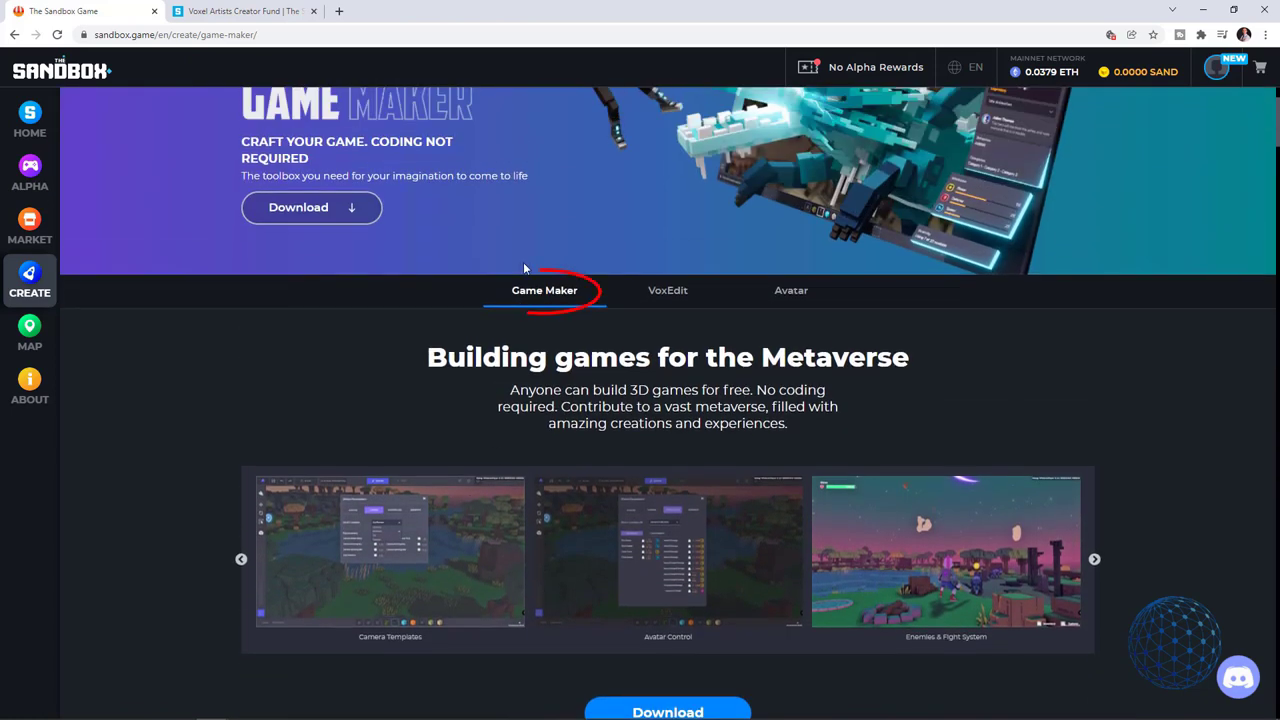
{"action": "scroll", "coordinate": [690, 540], "scroll_direction": "down", "scroll_amount": 1}
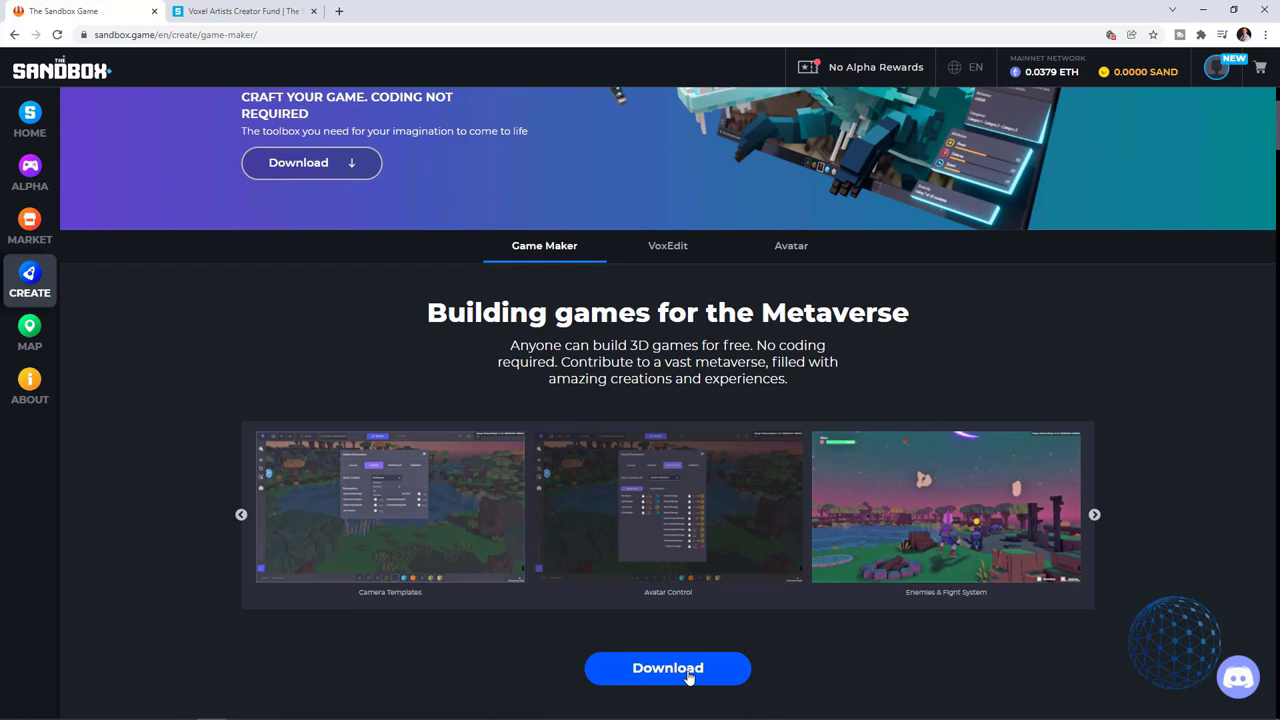
{"action": "left_click", "coordinate": [688, 676]}
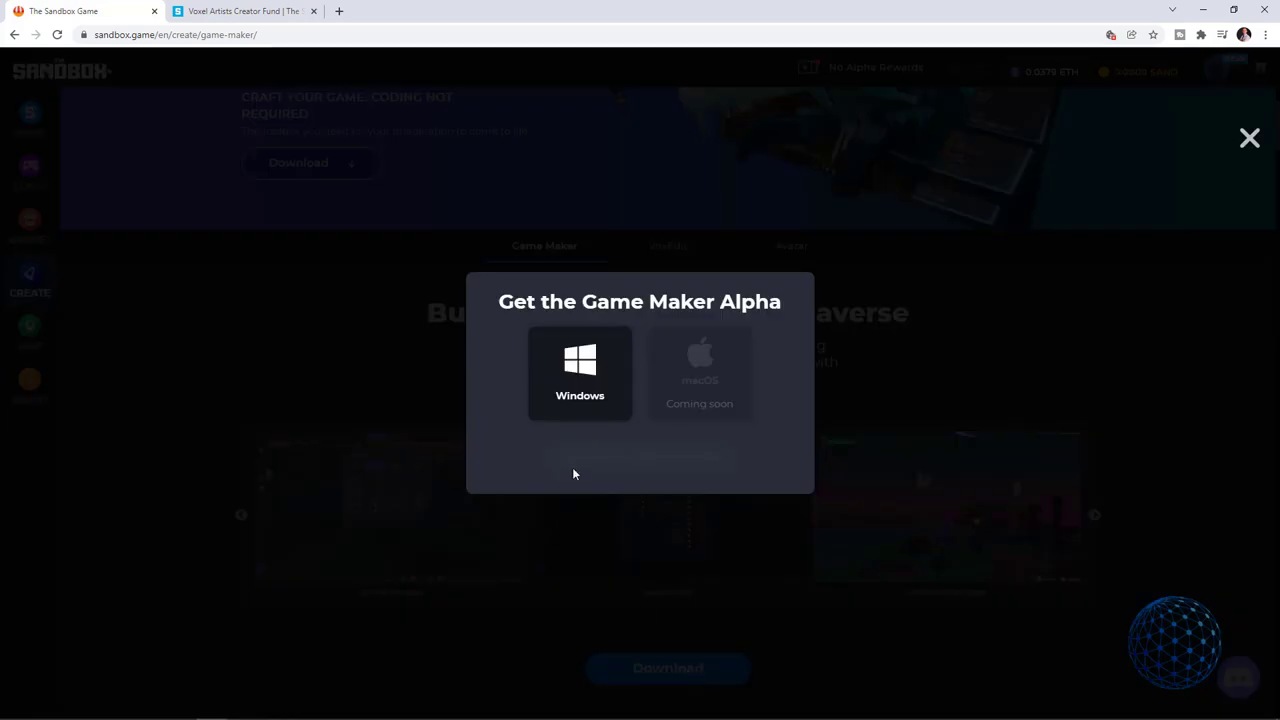
{"action": "left_click", "coordinate": [545, 386]}
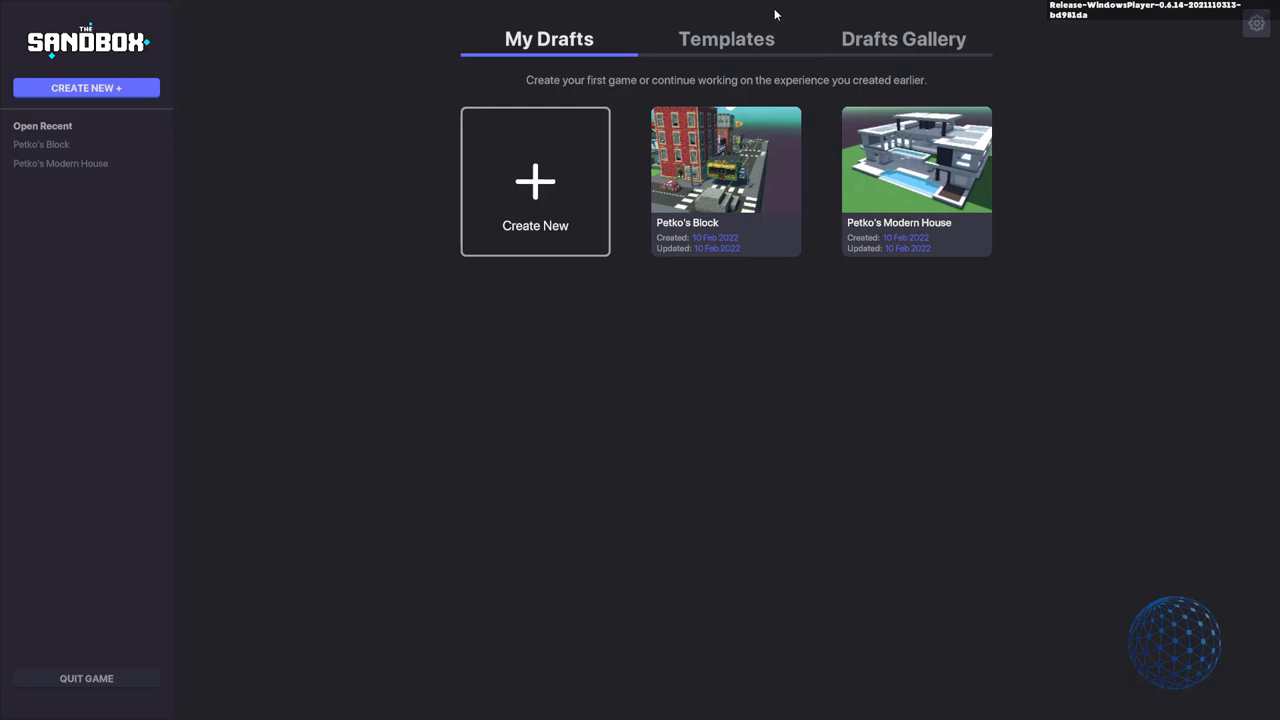
- Switch to the Game Maker application and view the fourth page of its templates
{"action": "left_click", "coordinate": [736, 44]}
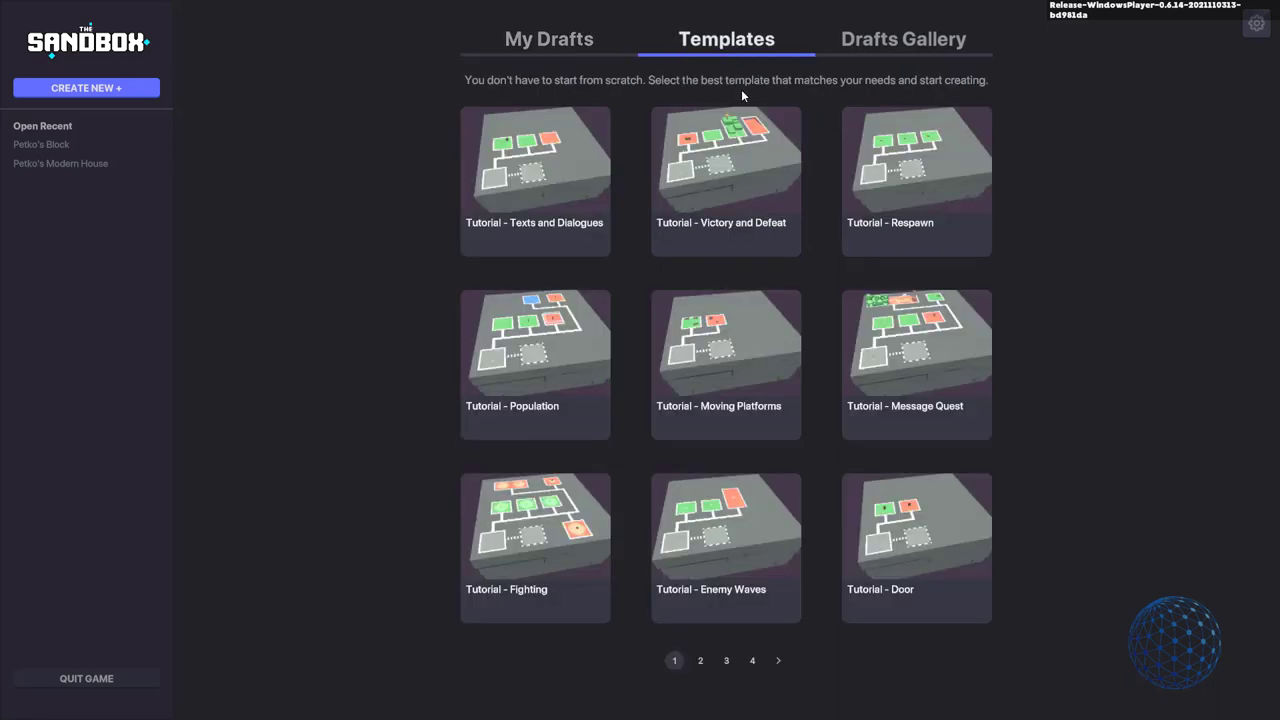
{"action": "left_click", "coordinate": [753, 660]}
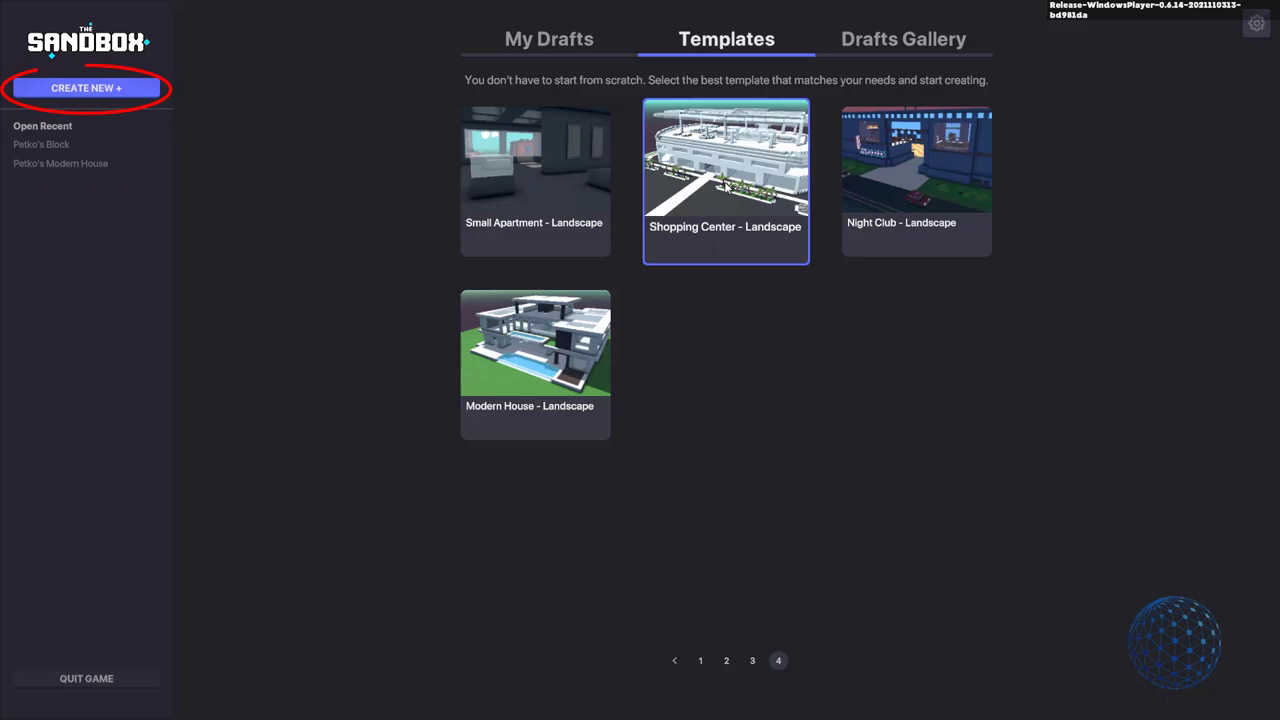
- Start a new experience with a 4x4 land size and the Empty theme
{"action": "left_click", "coordinate": [77, 88]}
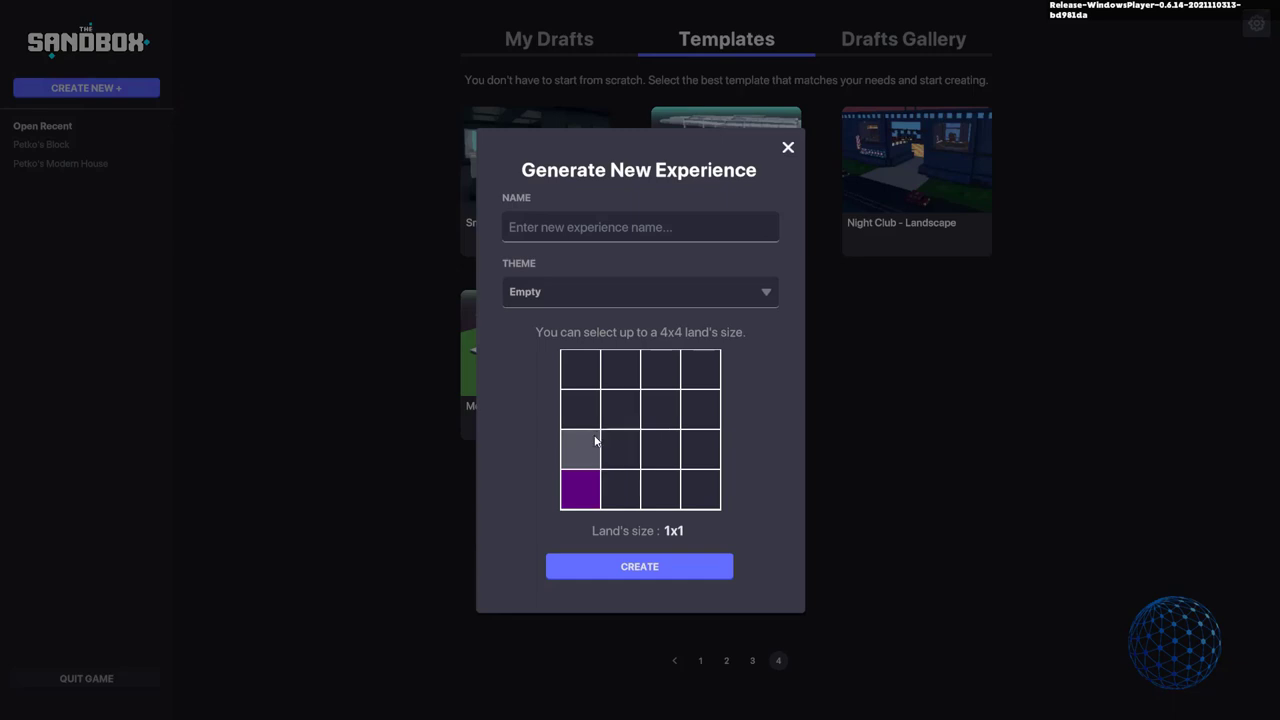
{"action": "left_click", "coordinate": [711, 377]}
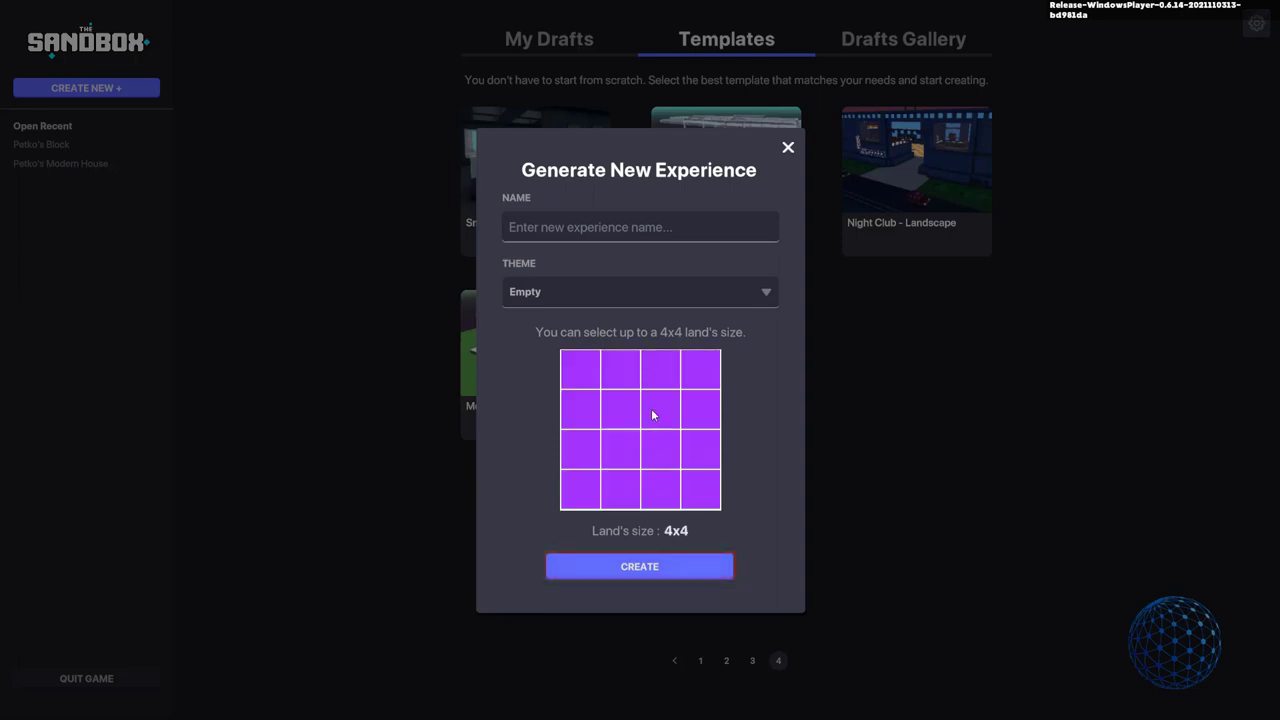
{"action": "left_click", "coordinate": [622, 294]}
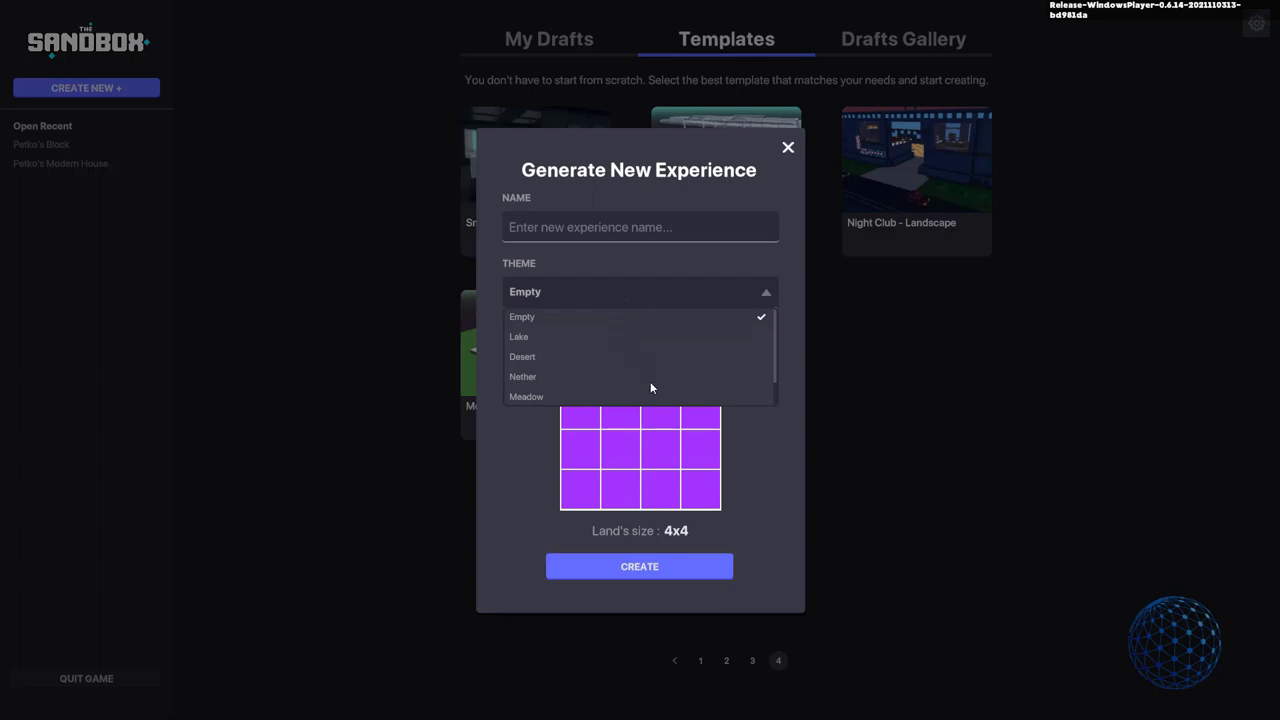
{"action": "left_click", "coordinate": [645, 316]}
- Name the experience with the creator's first name in the possessive followed by "Empty Test", and generate it
{"action": "left_click", "coordinate": [604, 226]}
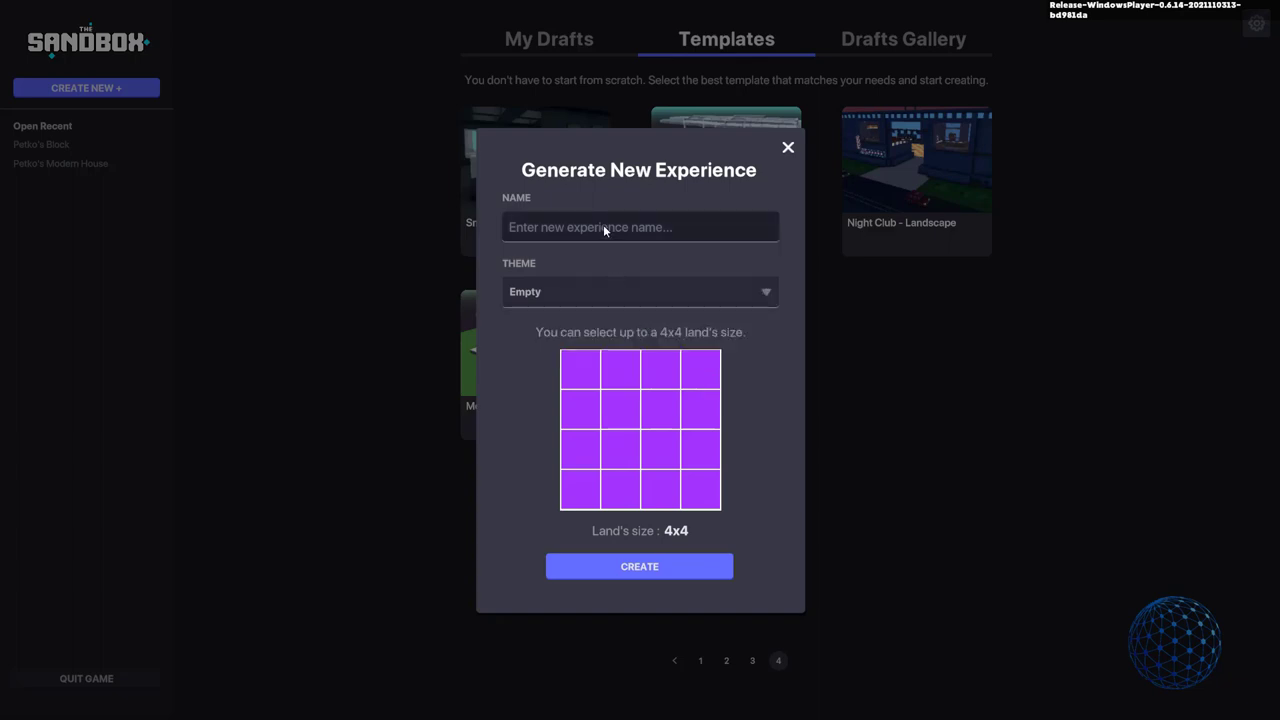
{"action": "type", "text": "O"}
{"action": "key", "text": "BackSpace"}
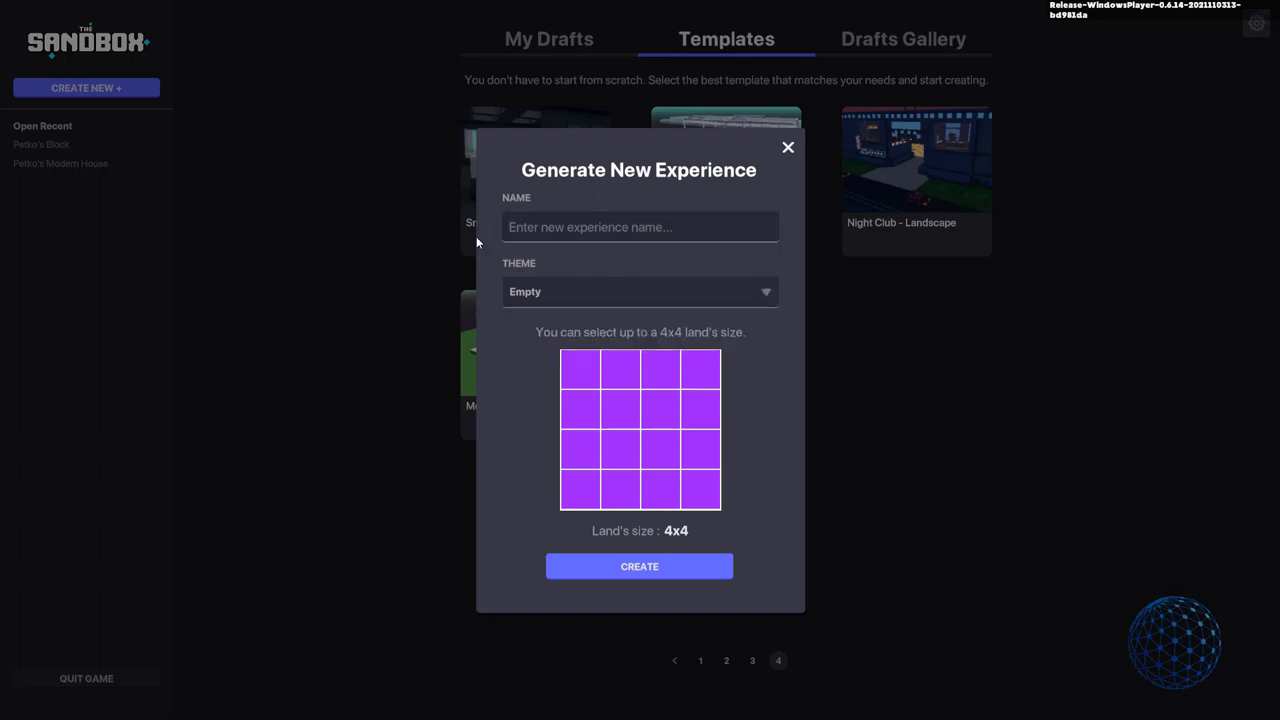
{"action": "type", "text": "Petko 's Em"}
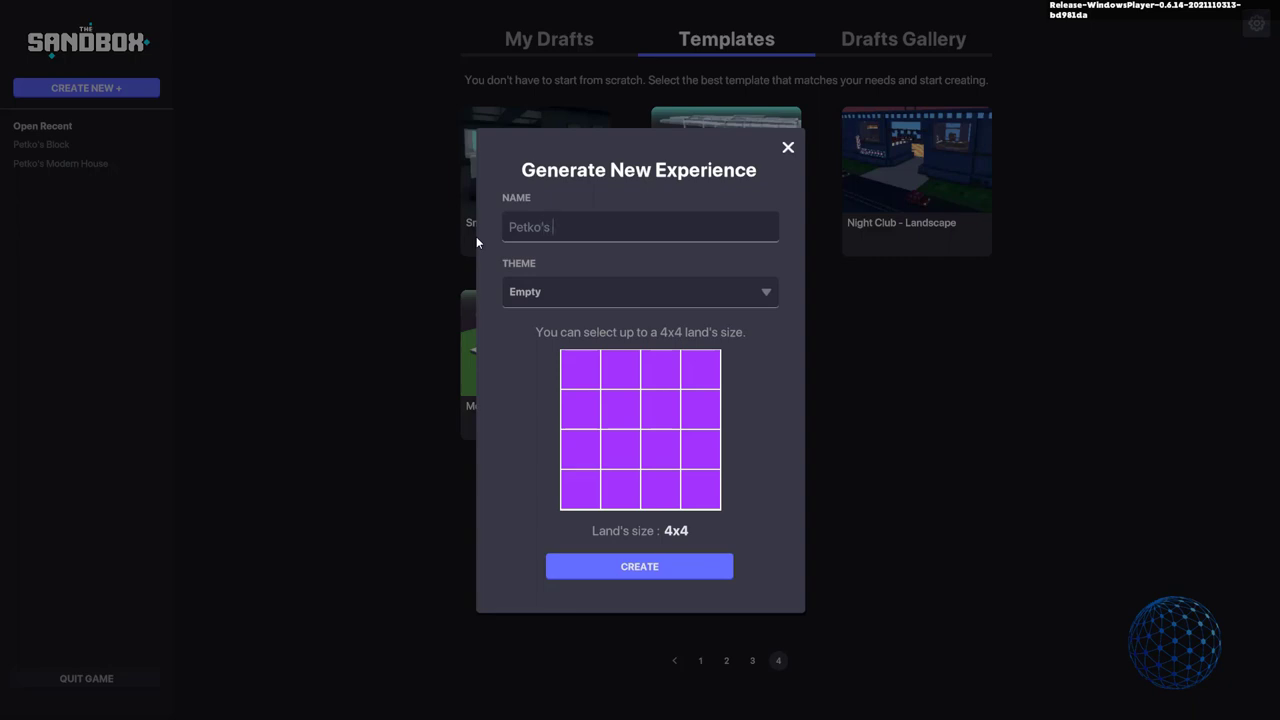
{"action": "type", "text": "pty Test"}
{"action": "left_click", "coordinate": [665, 570]}
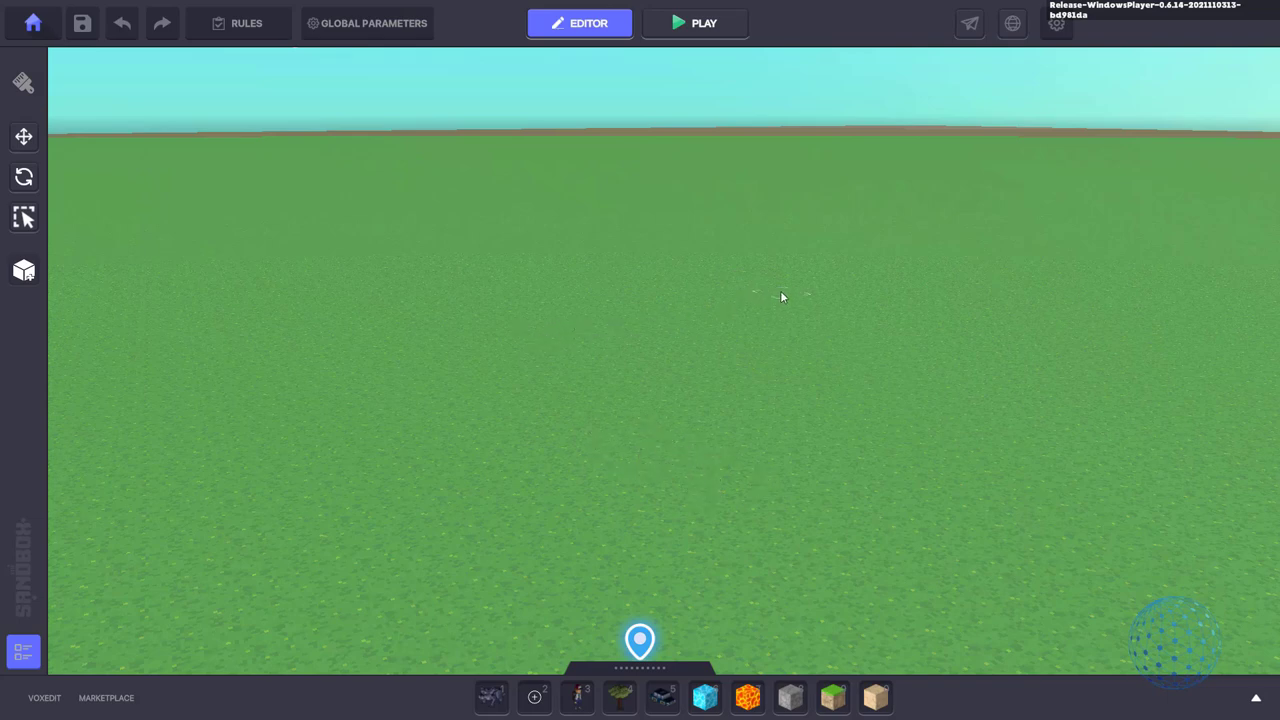
- Place strips of Soil with Grass 03 blocks across the empty grass land
{"action": "right_click_drag", "start_coordinate": [734, 285], "coordinate": [1030, 290]}
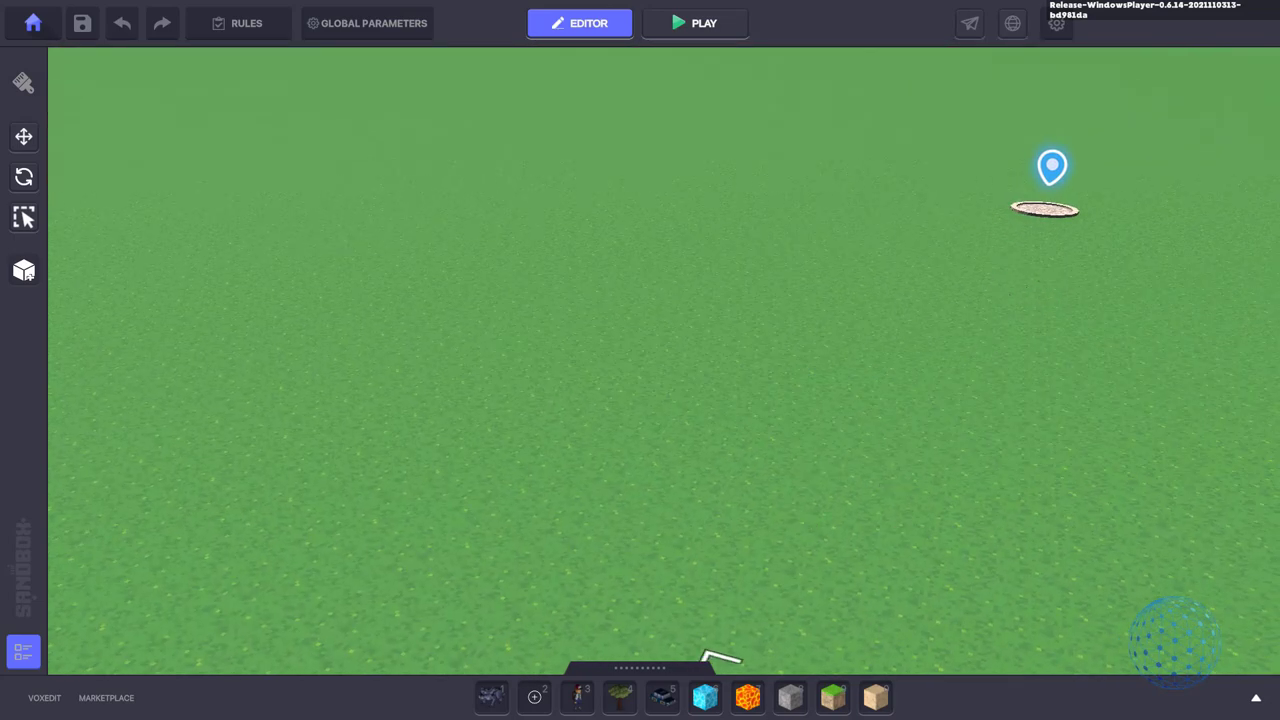
{"action": "left_click", "coordinate": [831, 698]}
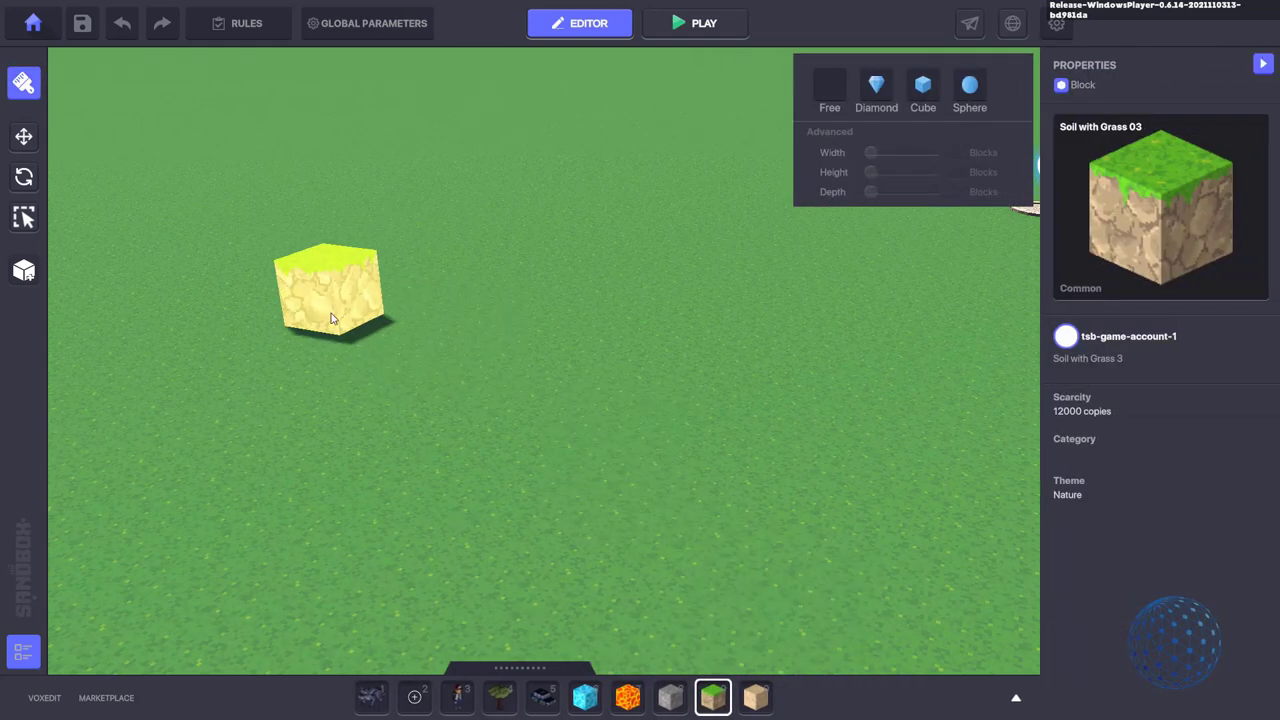
{"action": "left_click", "coordinate": [280, 282]}
{"action": "mouse_move", "coordinate": [287, 284]}
{"action": "left_mouse_down"}
{"action": "mouse_move", "coordinate": [446, 330]}
{"action": "mouse_move", "coordinate": [760, 386]}
{"action": "left_mouse_up"}
{"action": "left_click_drag", "start_coordinate": [608, 376], "coordinate": [262, 345]}
{"action": "left_click_drag", "start_coordinate": [325, 390], "coordinate": [556, 408]}
{"action": "left_click_drag", "start_coordinate": [258, 420], "coordinate": [410, 452]}
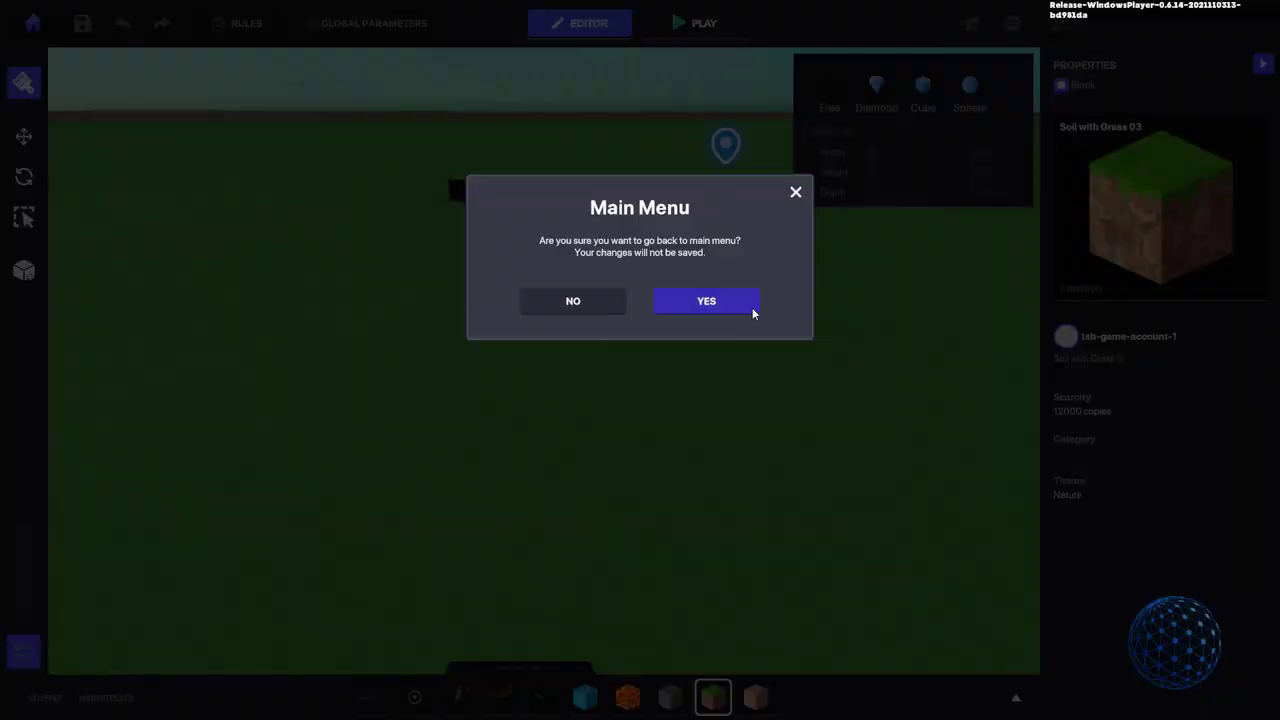
- Return to the main menu without saving, and start a new experience from the Shopping Center - Landscape template
{"action": "left_click", "coordinate": [752, 309]}
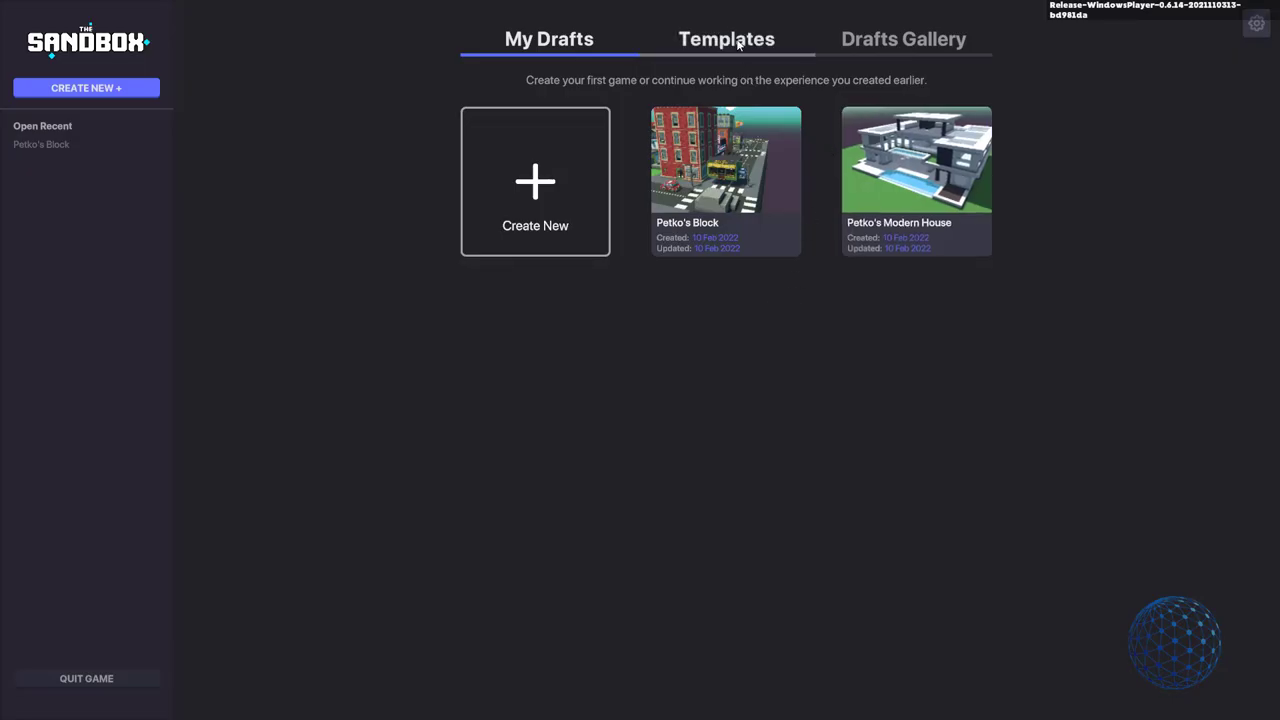
{"action": "left_click", "coordinate": [738, 44]}
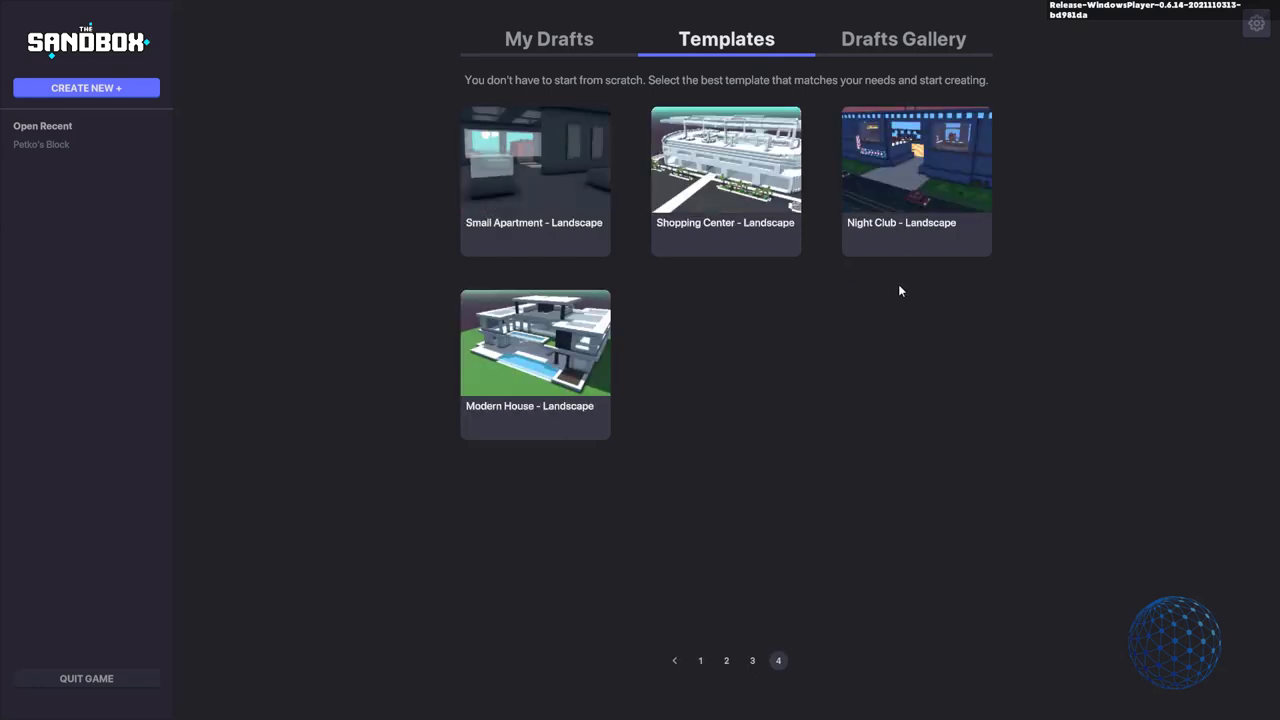
{"action": "left_click", "coordinate": [729, 176]}
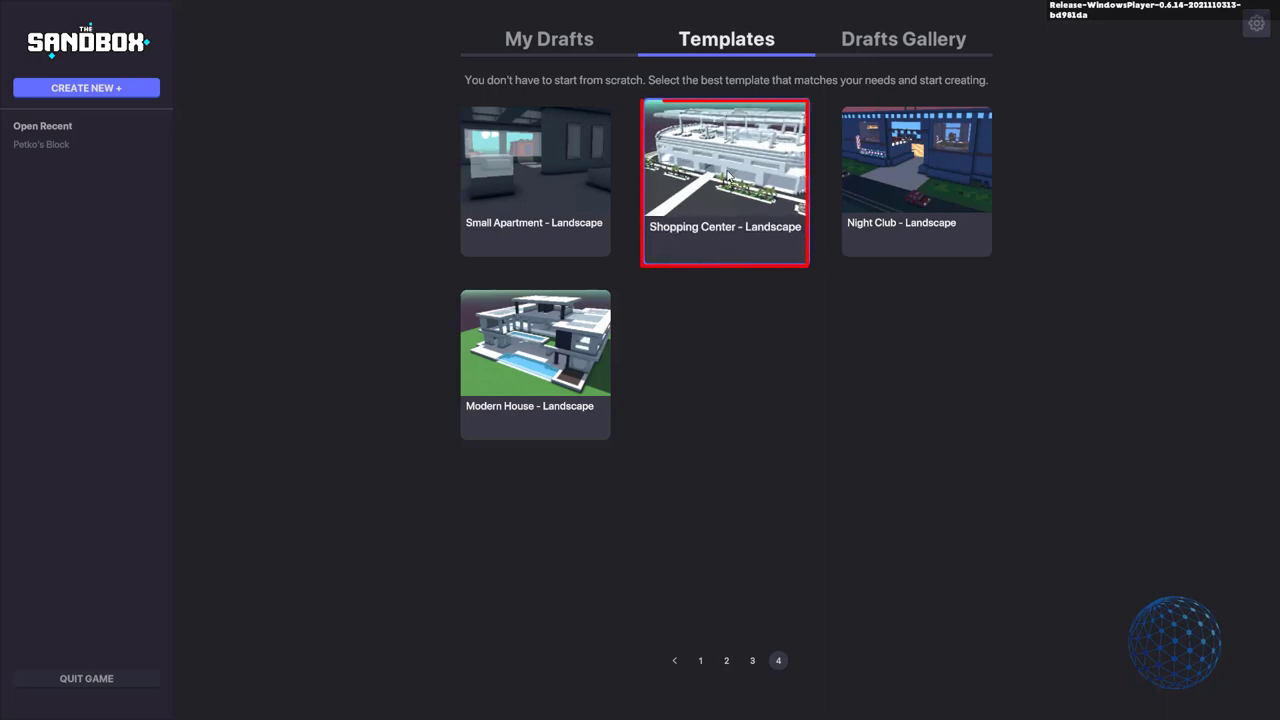
{"action": "left_click", "coordinate": [729, 176]}
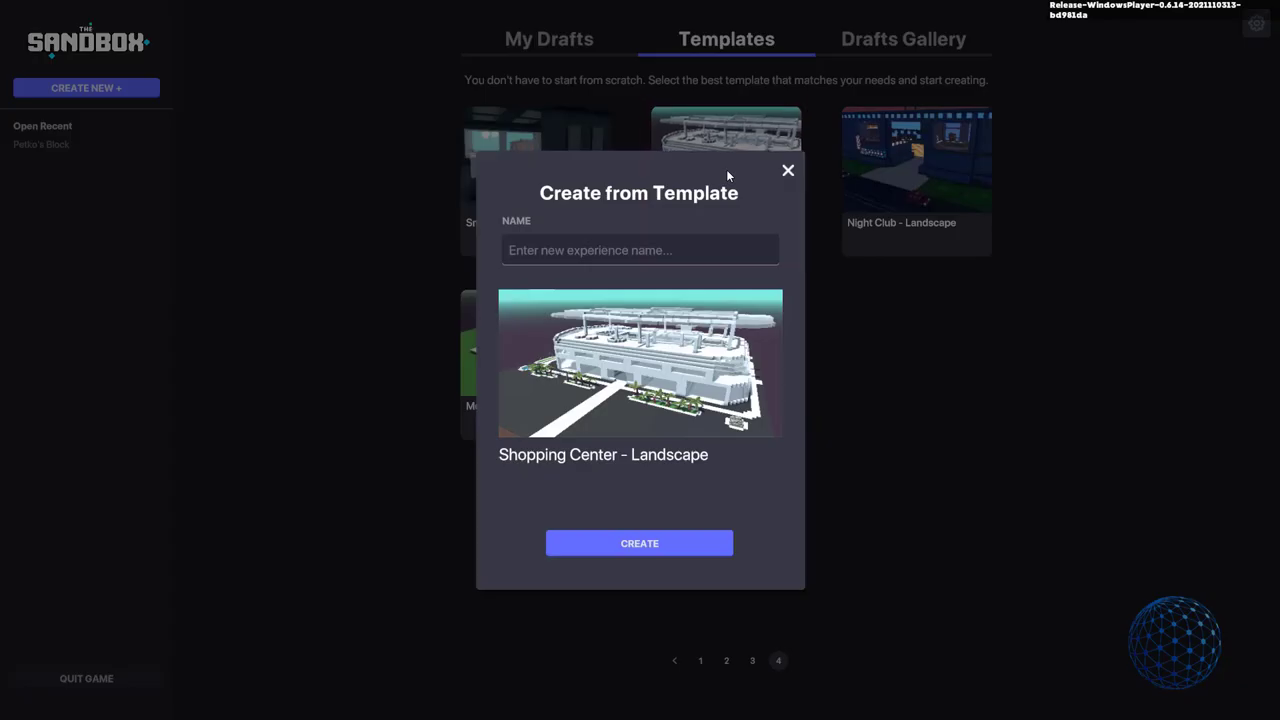
- Name the experience with the creator's first name in the possessive followed by "Shopping Center", and create it
{"action": "left_click", "coordinate": [611, 256]}
{"action": "type", "text": "Petko's"}
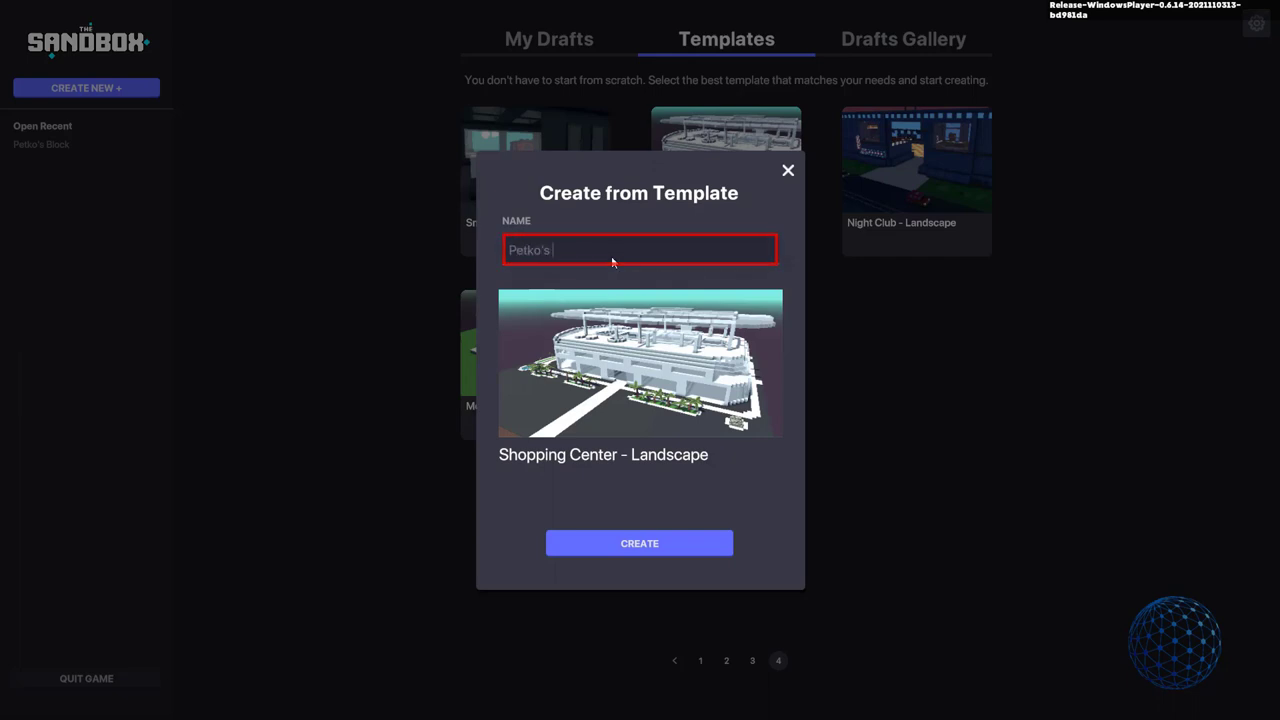
{"action": "type", "text": " Sh"}
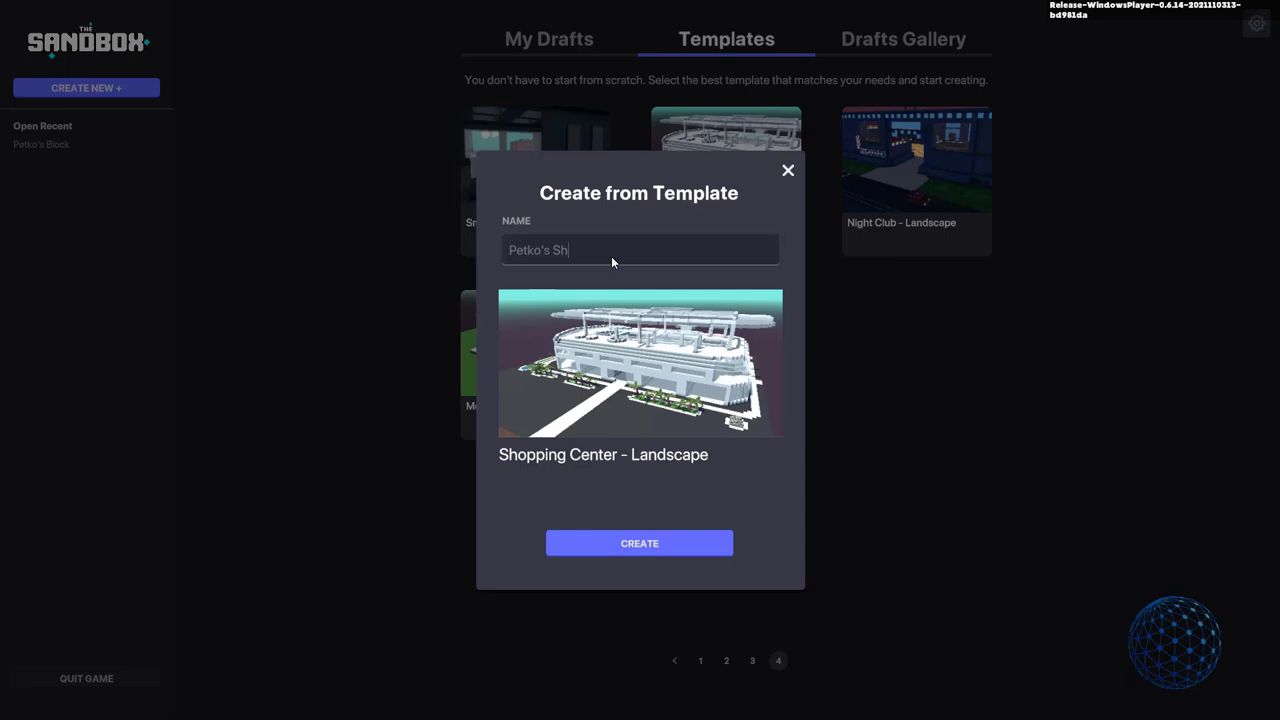
{"action": "type", "text": "opping Center"}
{"action": "key", "text": "Return"}
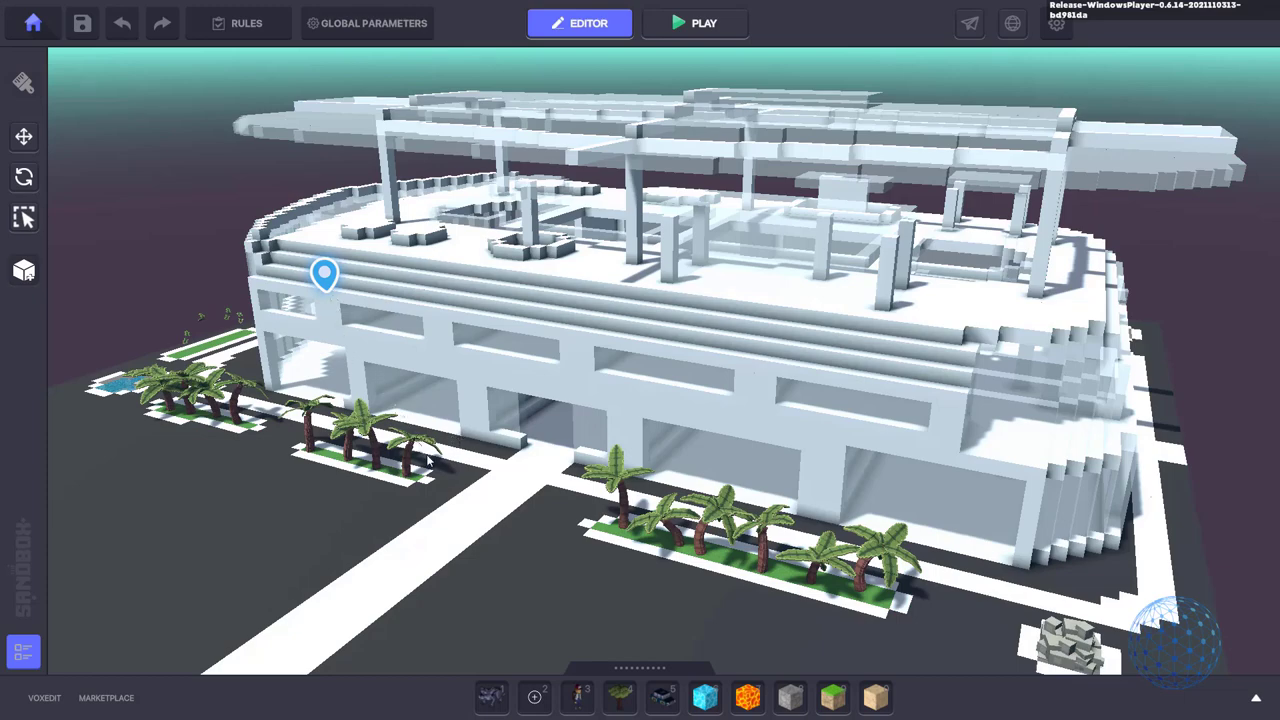
- Examine the shopping center's facade, entrance and interior from near and far
{"action": "scroll", "coordinate": [485, 541], "scroll_direction": "up", "scroll_amount": 5}
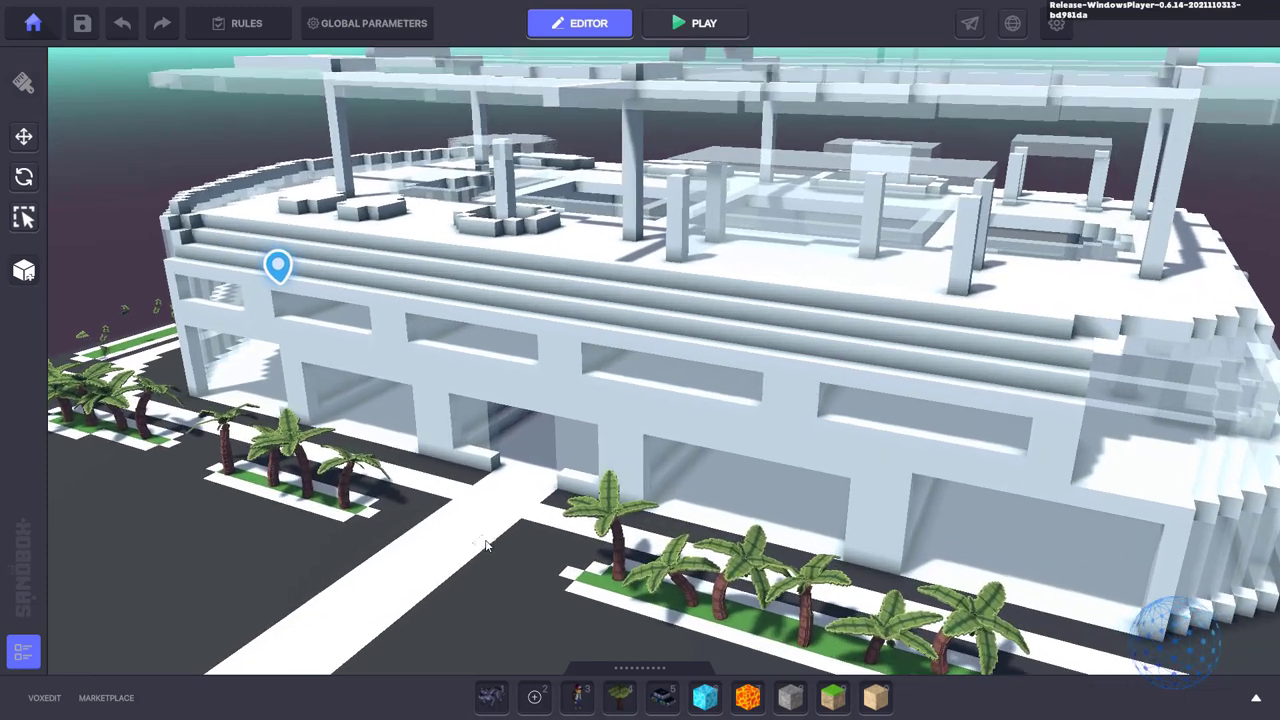
{"action": "scroll", "coordinate": [415, 558], "scroll_direction": "up", "scroll_amount": 8}
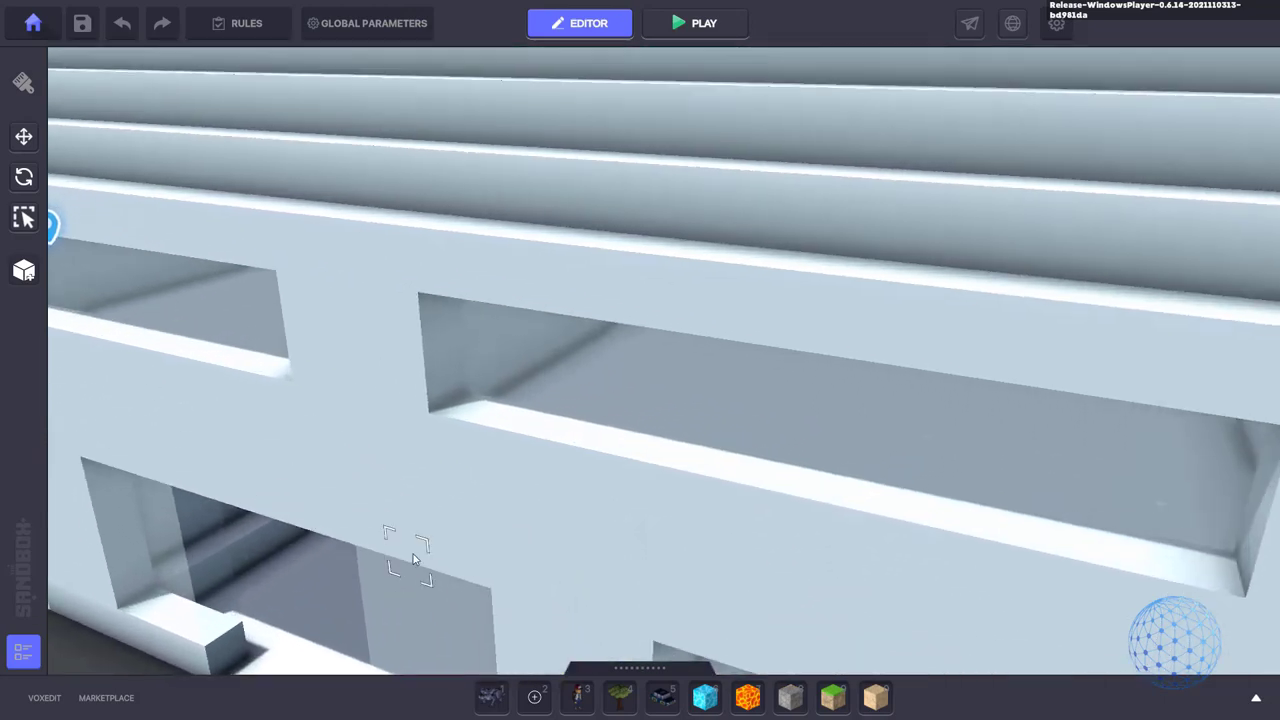
{"action": "scroll", "coordinate": [414, 560], "scroll_direction": "up", "scroll_amount": 5}
{"action": "scroll", "coordinate": [414, 559], "scroll_direction": "down", "scroll_amount": 6}
{"action": "scroll", "coordinate": [414, 559], "scroll_direction": "up", "scroll_amount": 6}
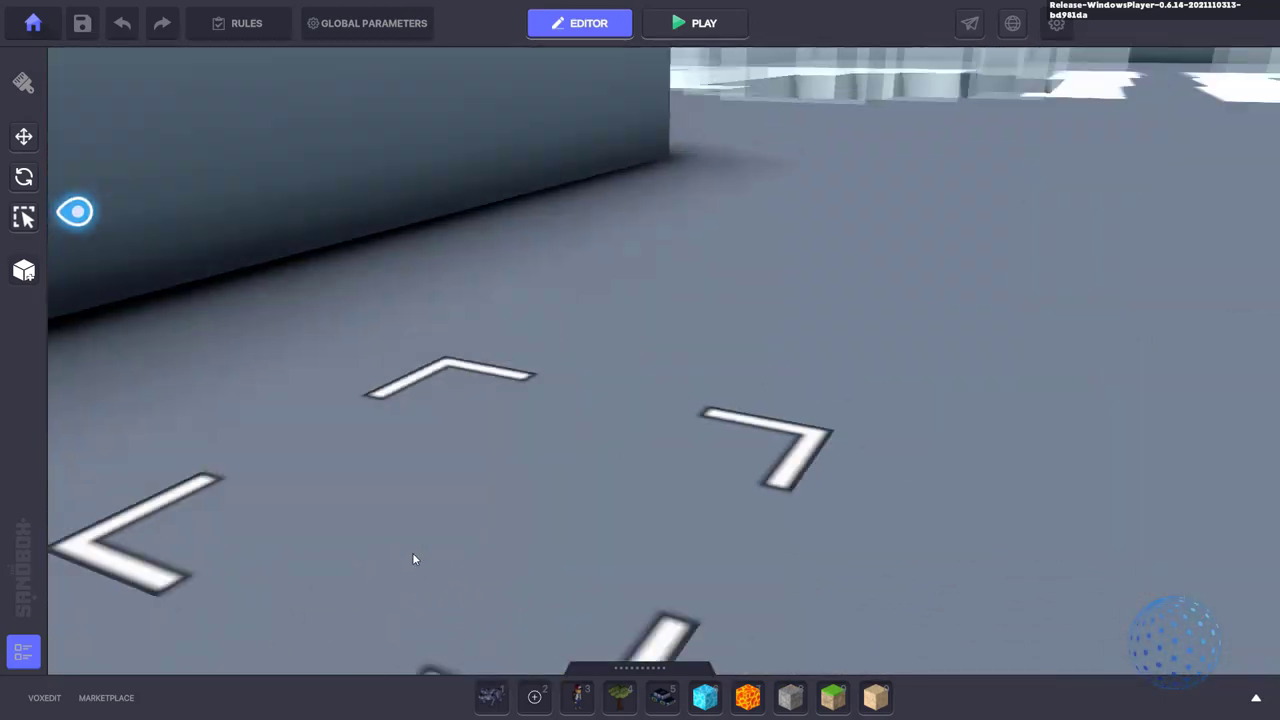
{"action": "scroll", "coordinate": [414, 559], "scroll_direction": "down", "scroll_amount": 10}
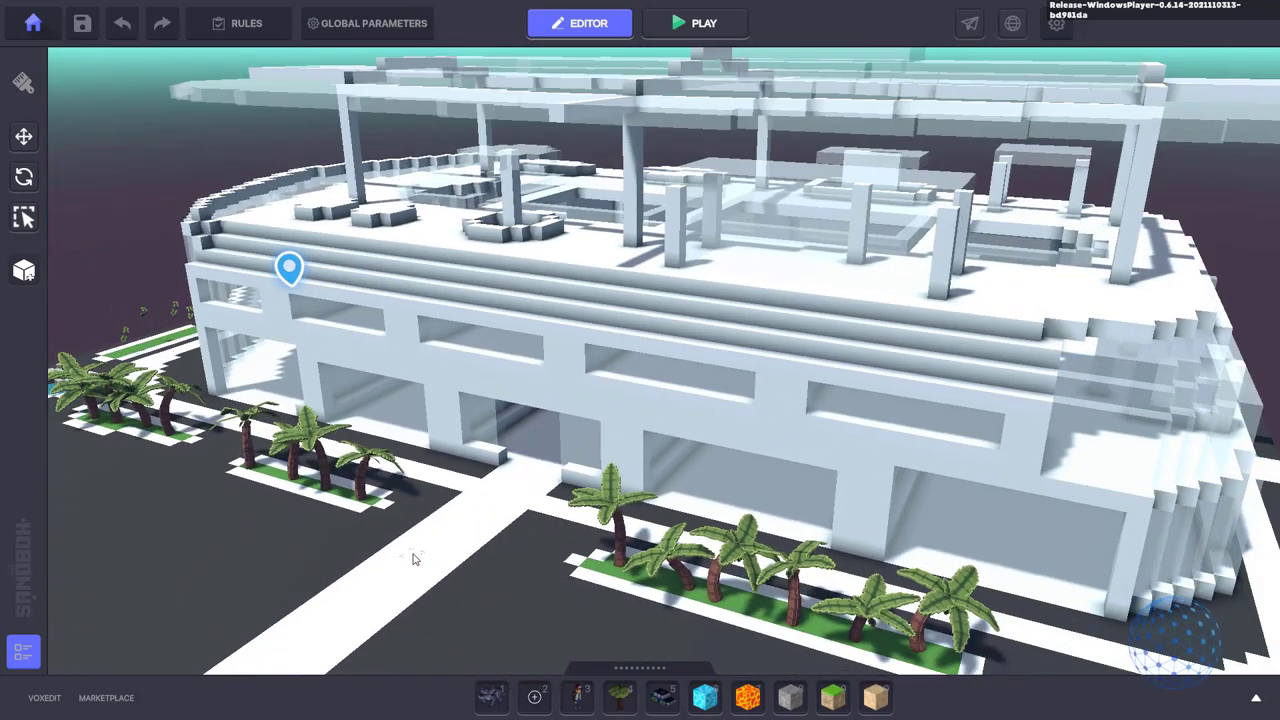
{"action": "key", "text": "d"}
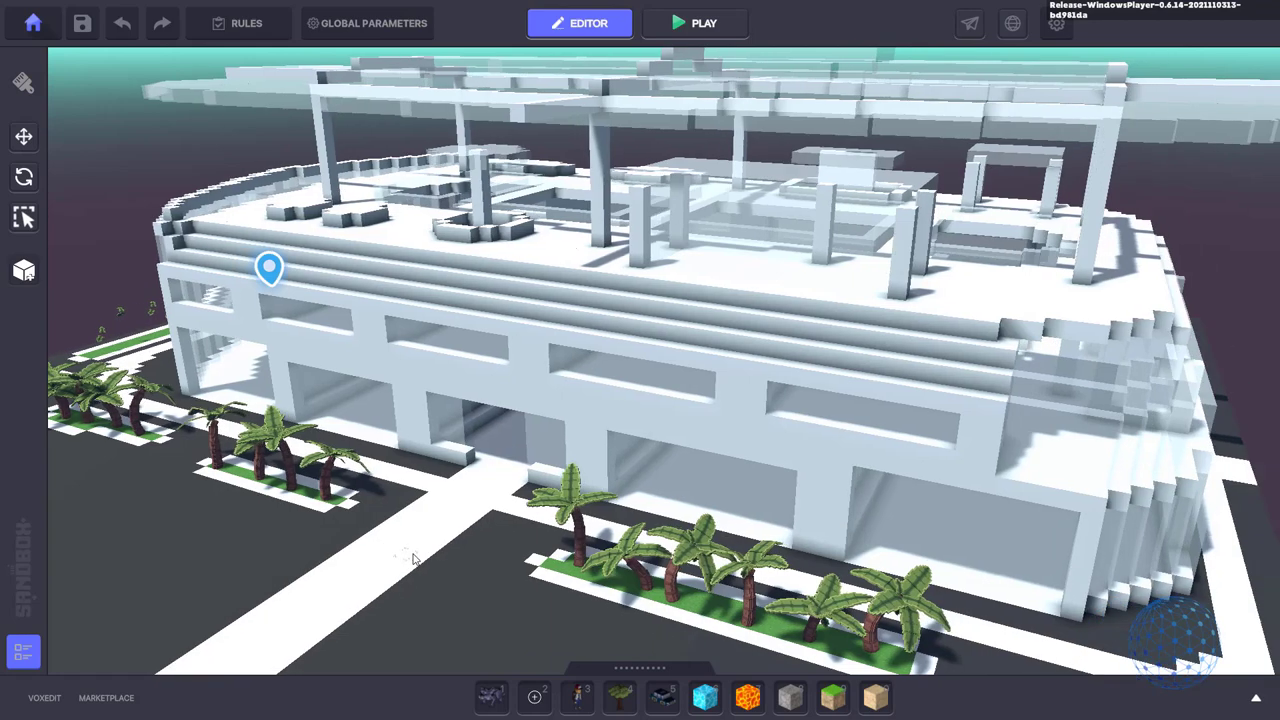
{"action": "key", "text": "a"}
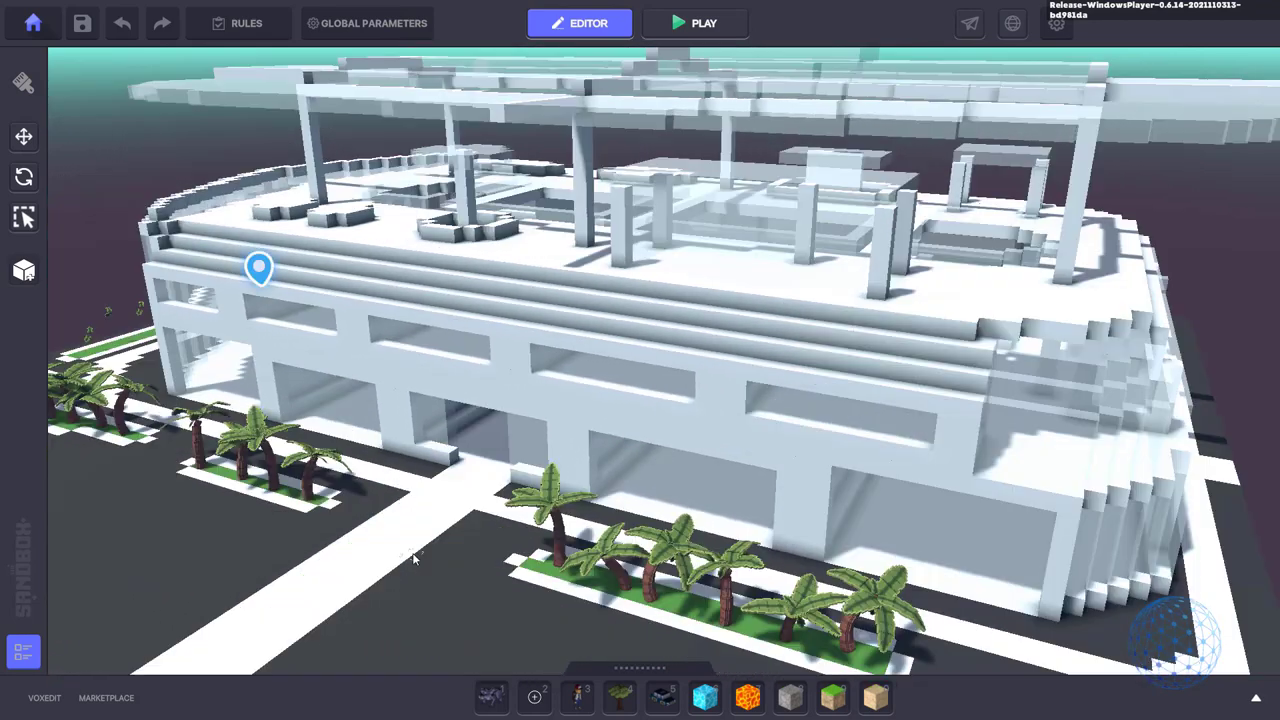
{"action": "key", "text": "Escape"}
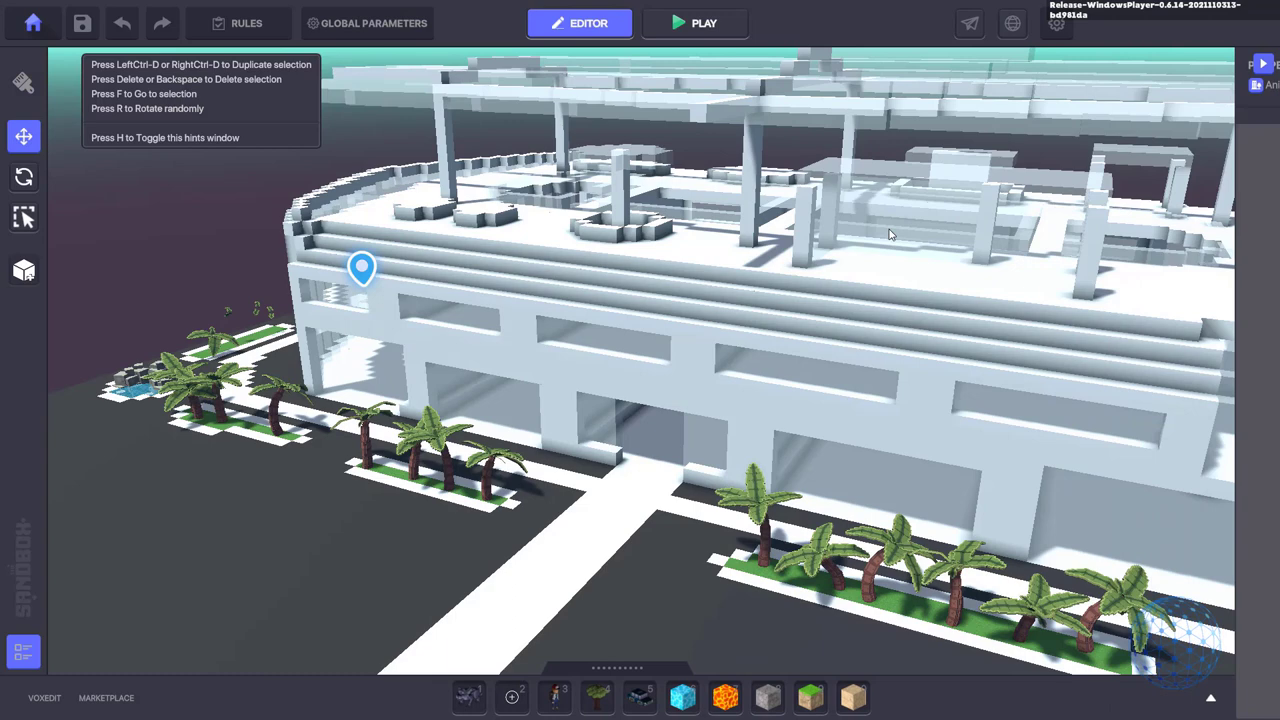
{"action": "left_click", "coordinate": [617, 337]}
{"action": "left_click", "coordinate": [905, 369]}
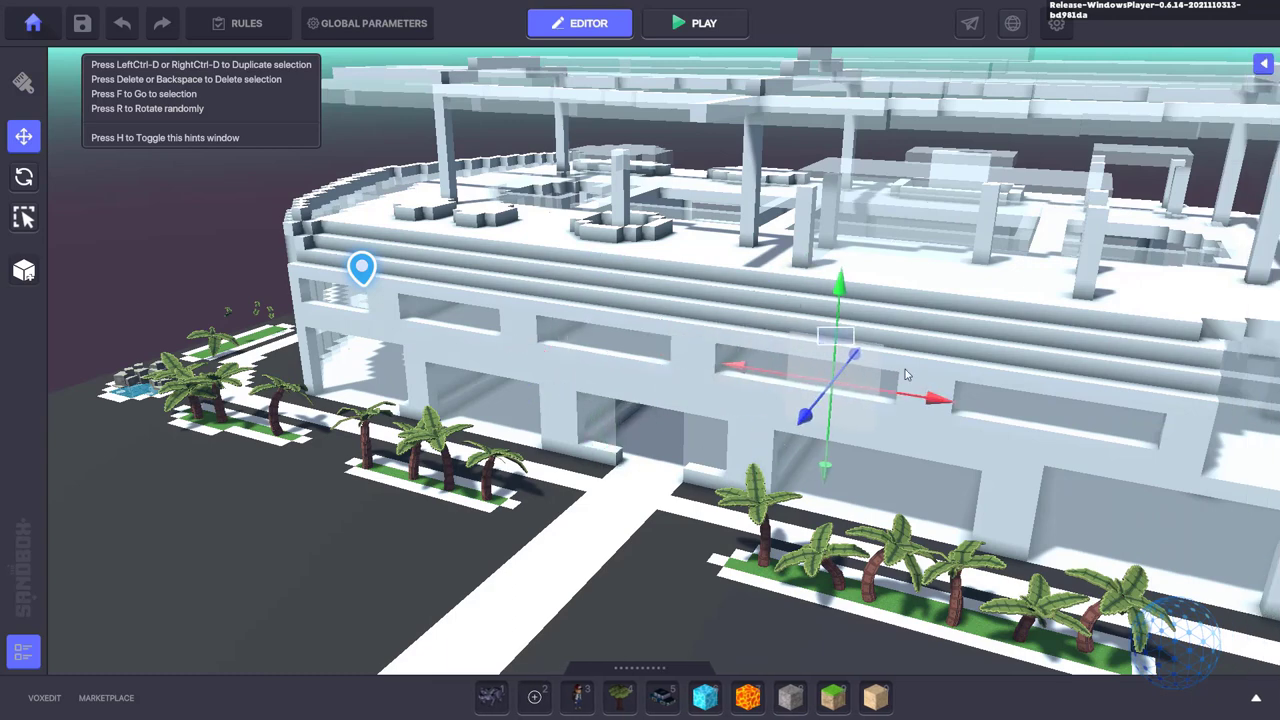
{"action": "left_click", "coordinate": [1014, 268]}
{"action": "left_click", "coordinate": [822, 283]}
{"action": "left_click", "coordinate": [815, 306]}
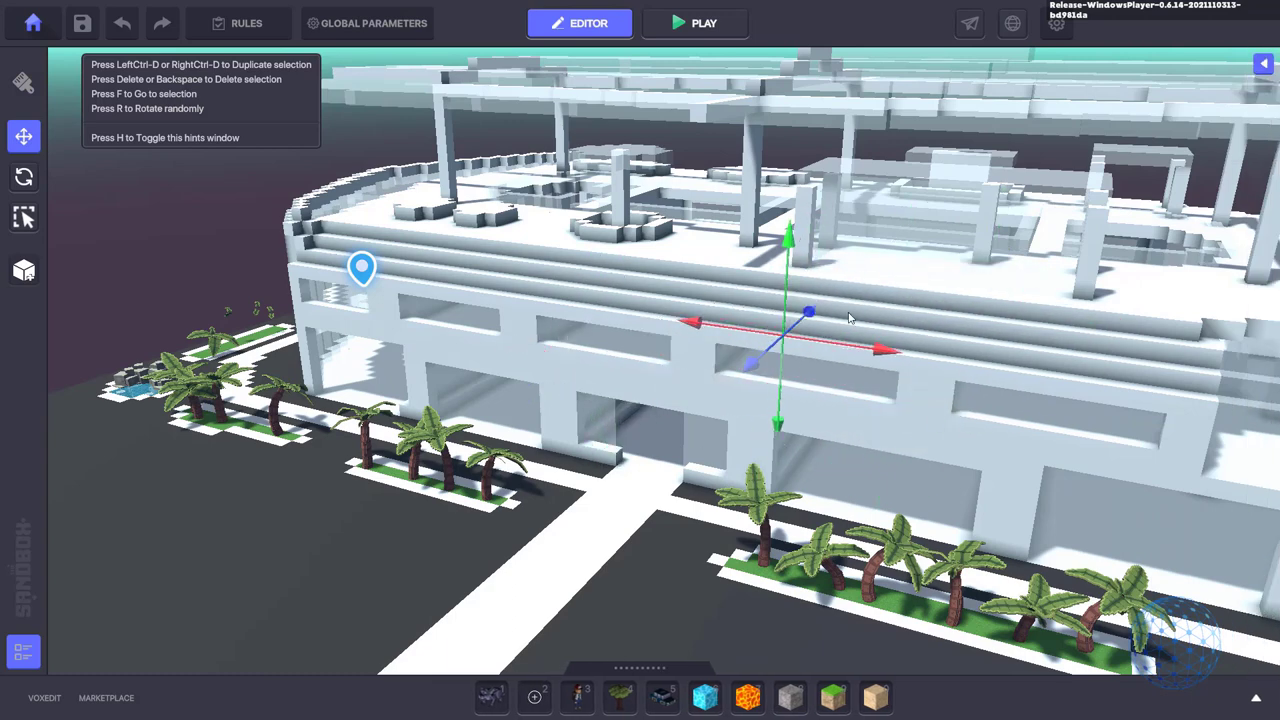
{"action": "left_click", "coordinate": [849, 315]}
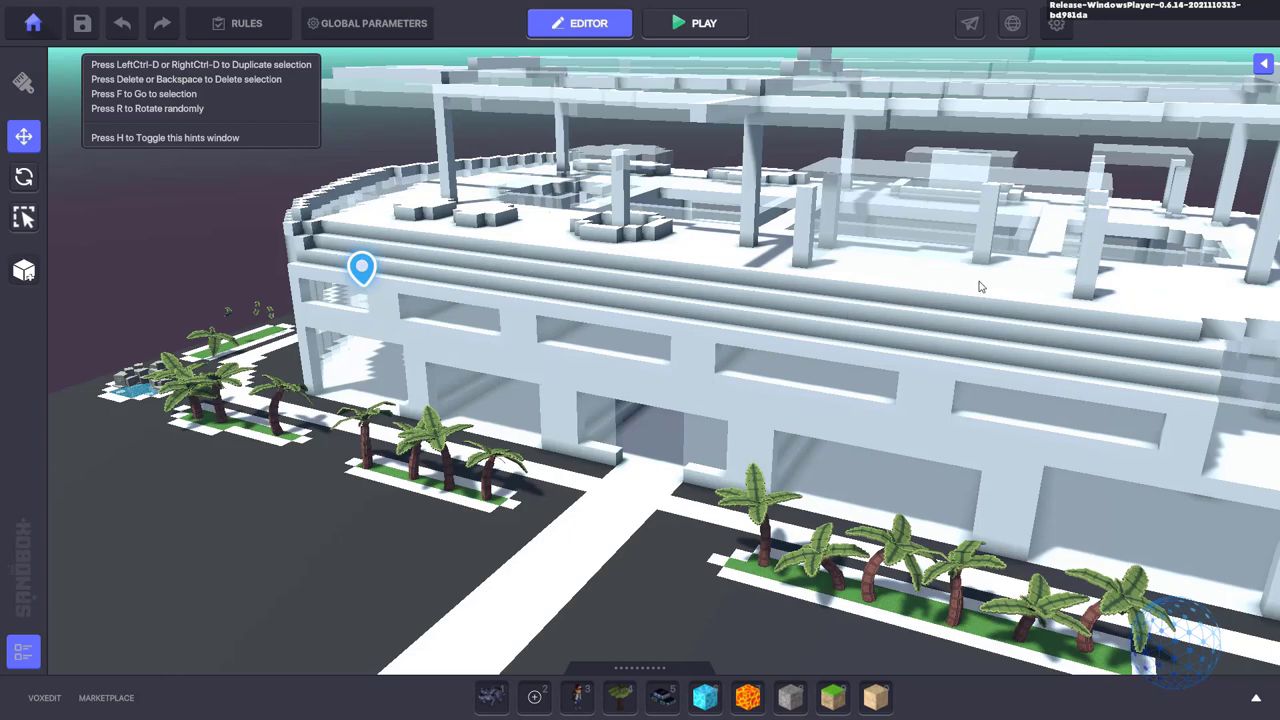
- Undo a trial patch of Water 01 blocks on the roof, and fill the recessed pool behind the round planter with them
{"action": "right_click_drag", "start_coordinate": [979, 281], "coordinate": [217, 280]}
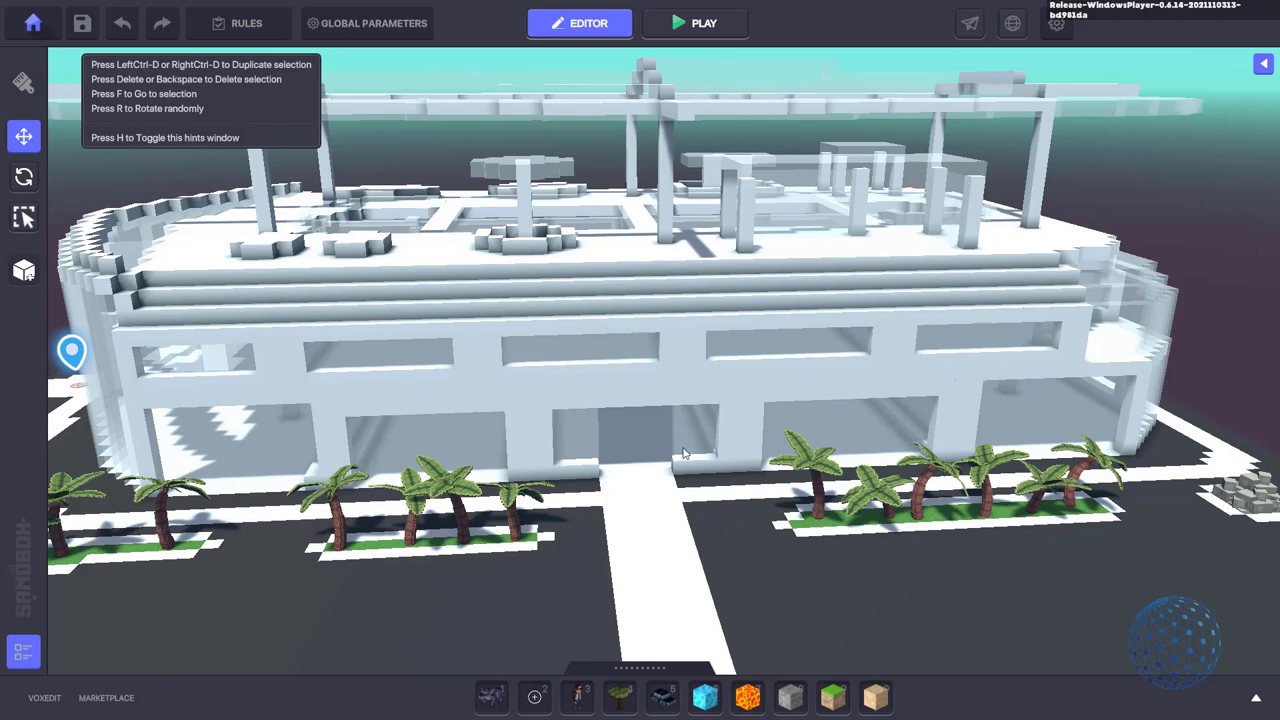
{"action": "right_click_drag", "start_coordinate": [571, 228], "coordinate": [600, 229]}
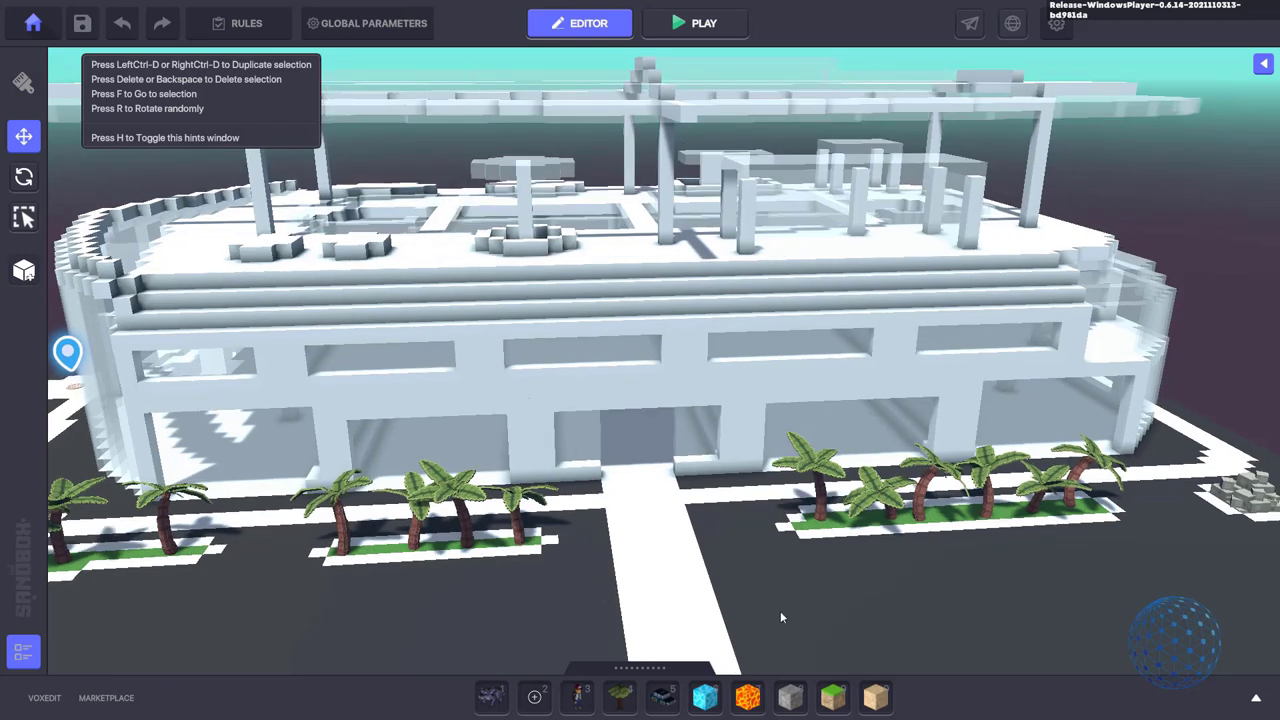
{"action": "scroll", "coordinate": [626, 245], "scroll_direction": "up", "scroll_amount": 5}
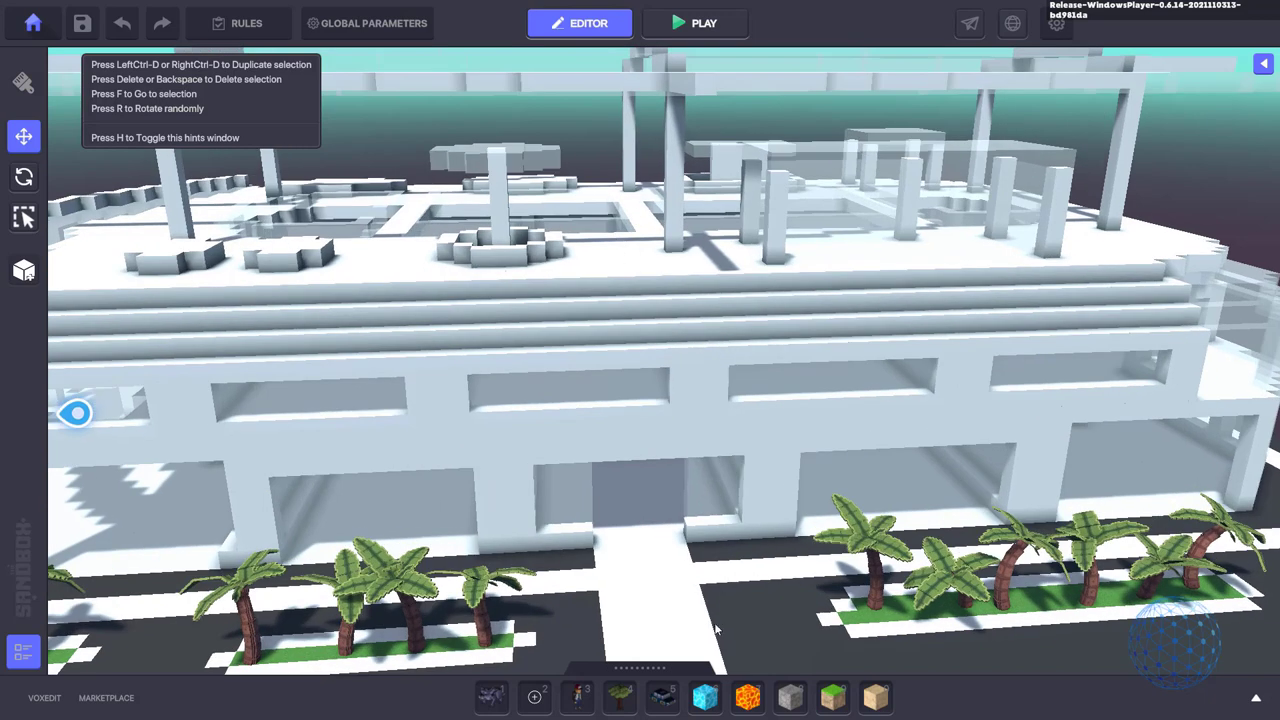
{"action": "left_click", "coordinate": [705, 697]}
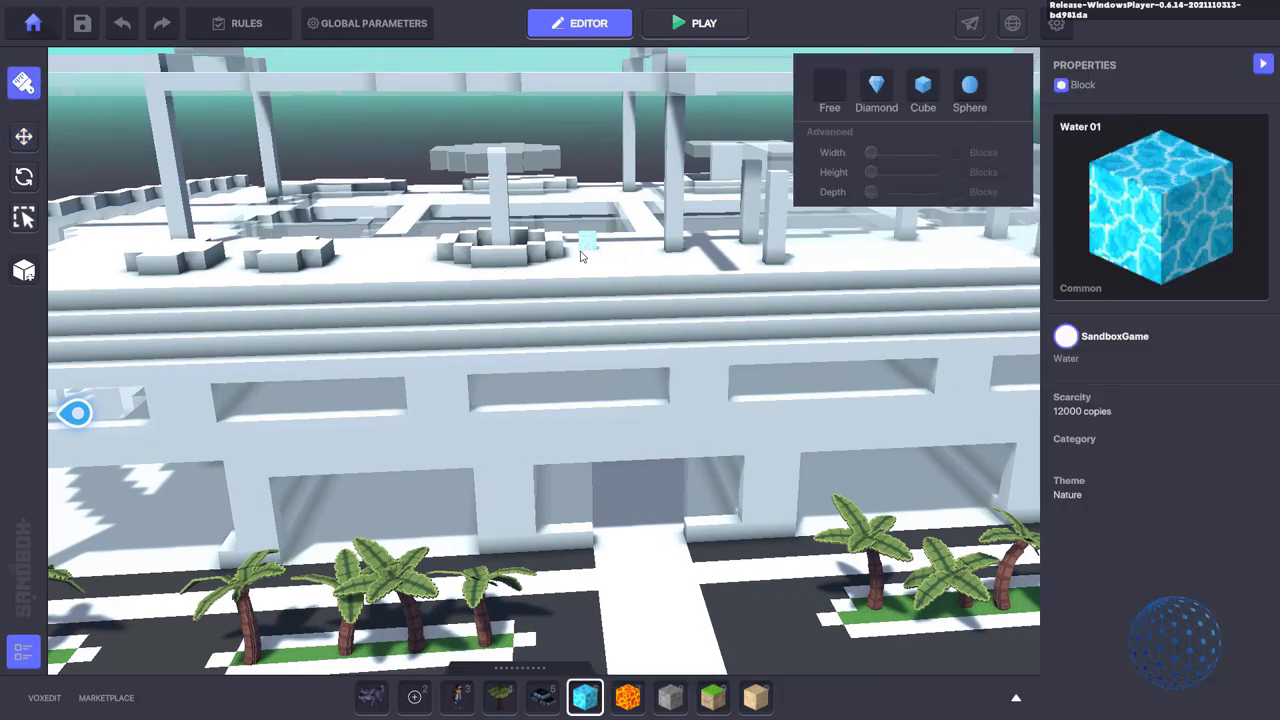
{"action": "left_click_drag", "start_coordinate": [581, 251], "coordinate": [643, 261]}
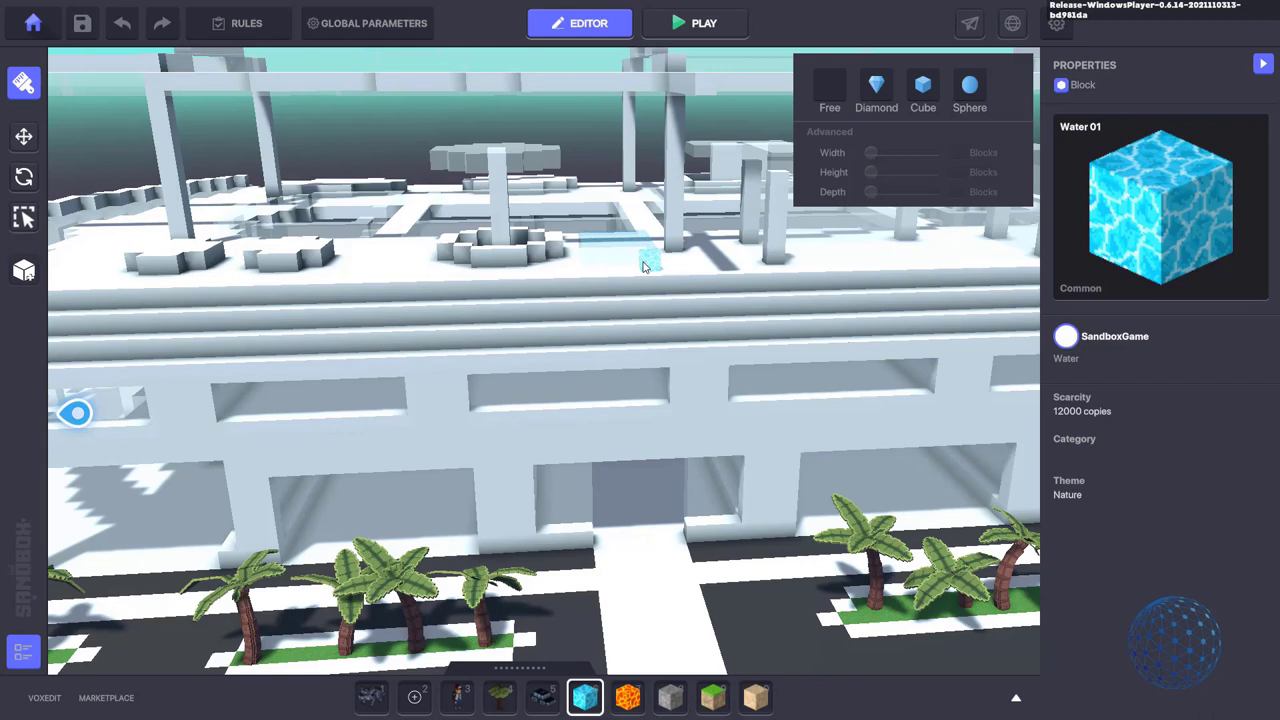
{"action": "scroll", "coordinate": [643, 266], "scroll_direction": "up", "scroll_amount": 6}
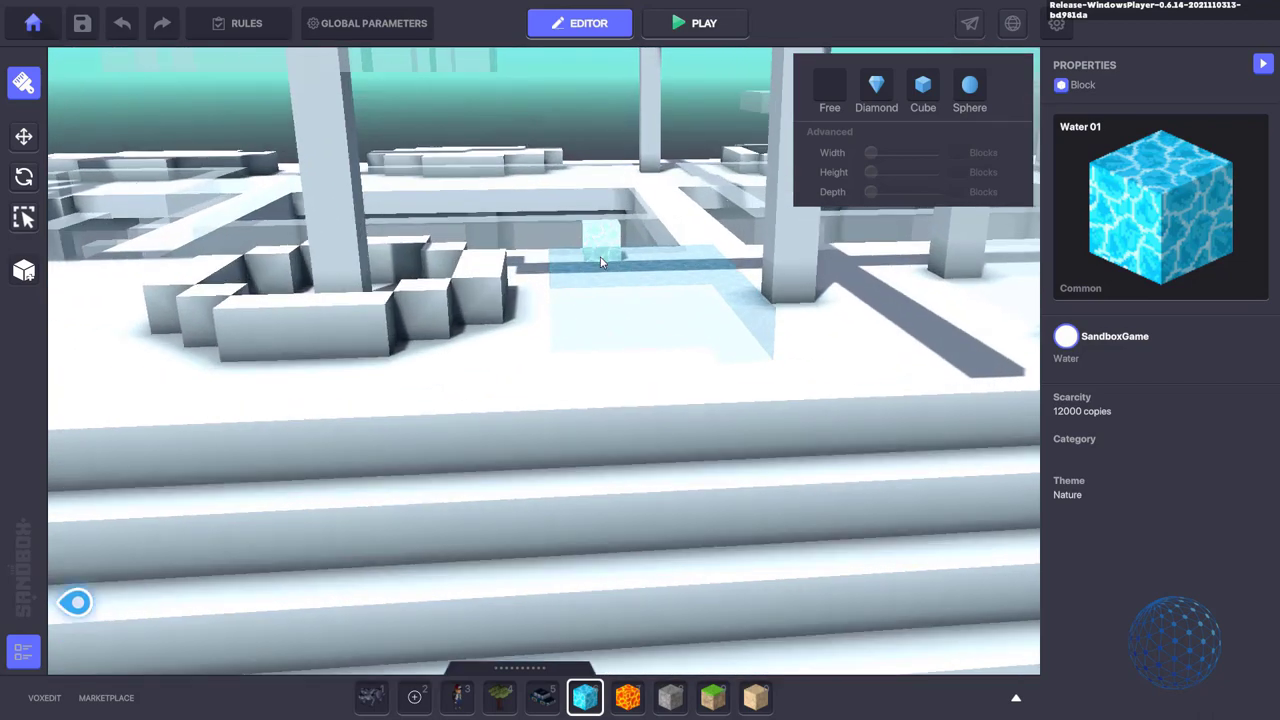
{"action": "key", "text": "ctrl+z"}
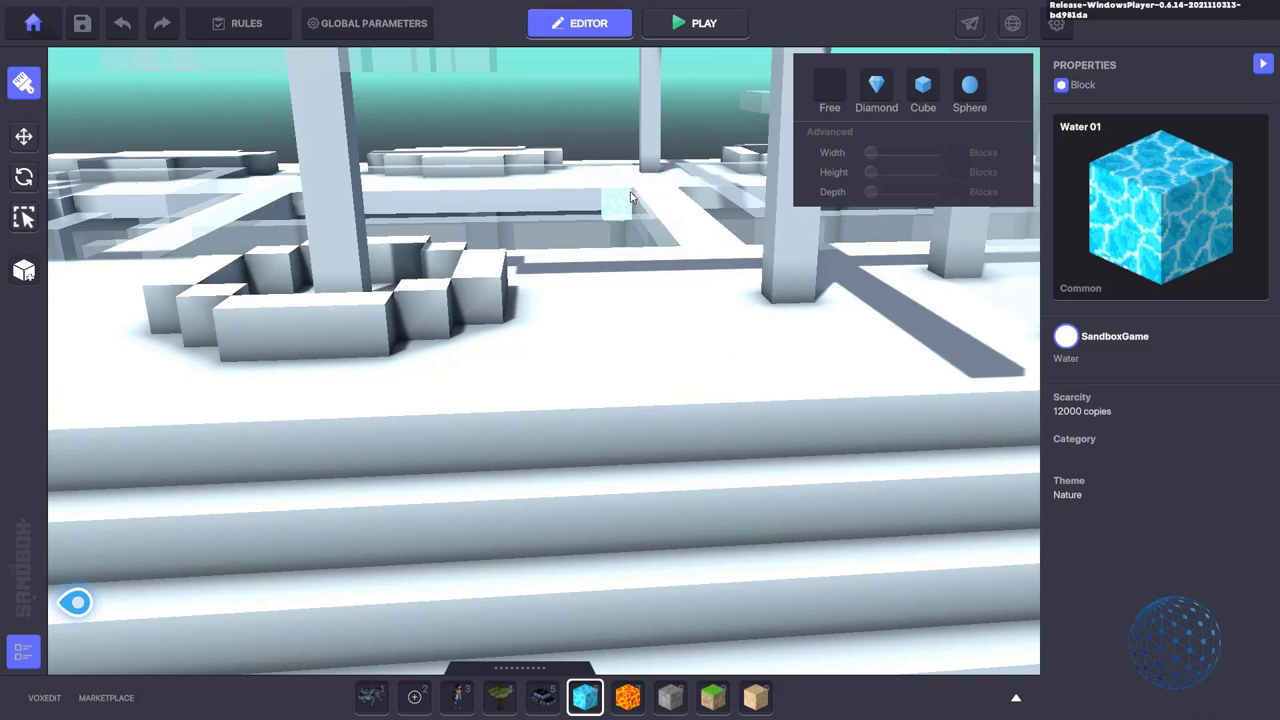
{"action": "left_click_drag", "start_coordinate": [640, 222], "coordinate": [342, 230]}
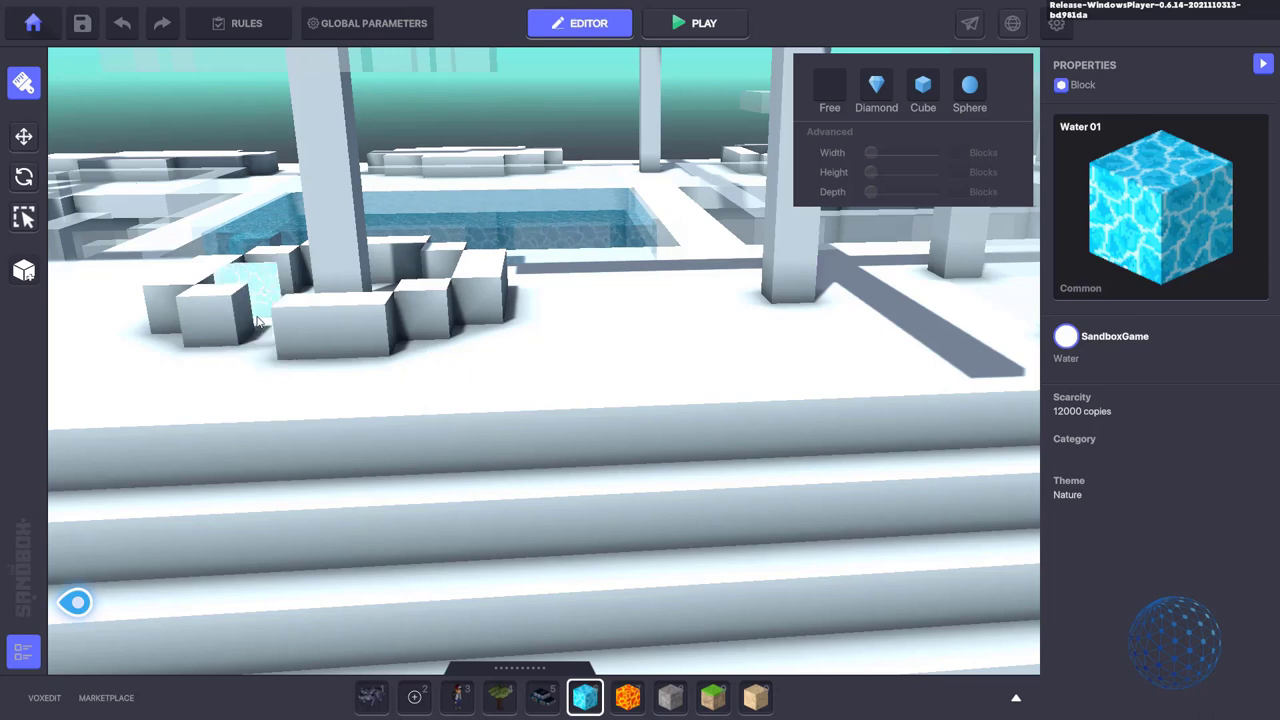
- Remove the front and side blocks of the round planter surrounding the rooftop column near the pool
{"action": "right_click", "coordinate": [300, 320]}
{"action": "right_click", "coordinate": [350, 309]}
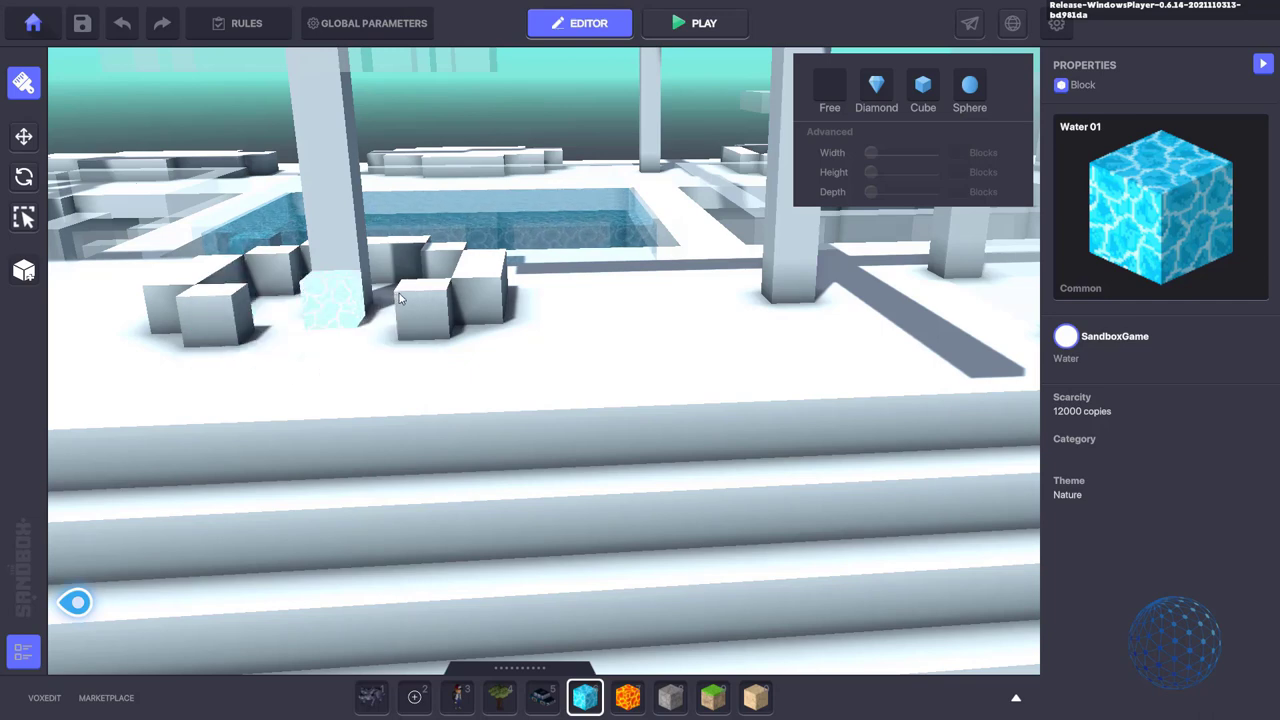
{"action": "right_click", "coordinate": [414, 286]}
{"action": "right_click", "coordinate": [477, 275]}
{"action": "right_click", "coordinate": [438, 266]}
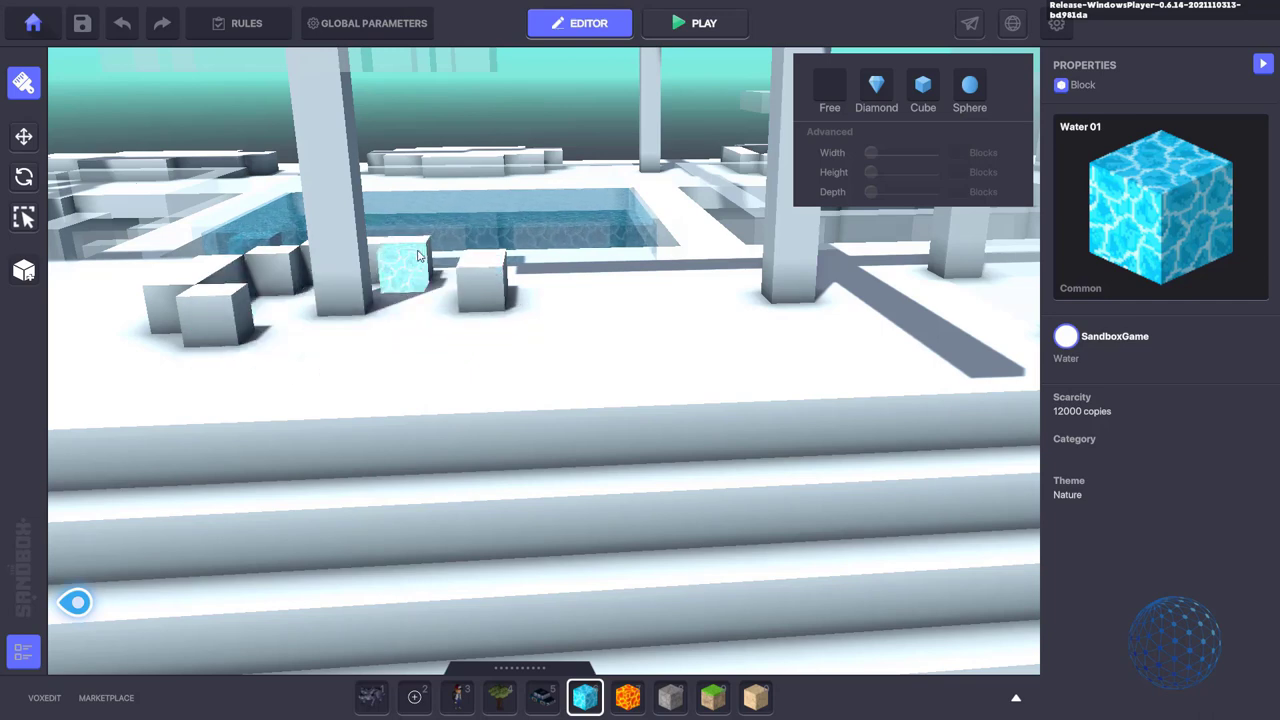
{"action": "right_click", "coordinate": [418, 256]}
{"action": "right_click", "coordinate": [356, 250]}
{"action": "right_click", "coordinate": [492, 277]}
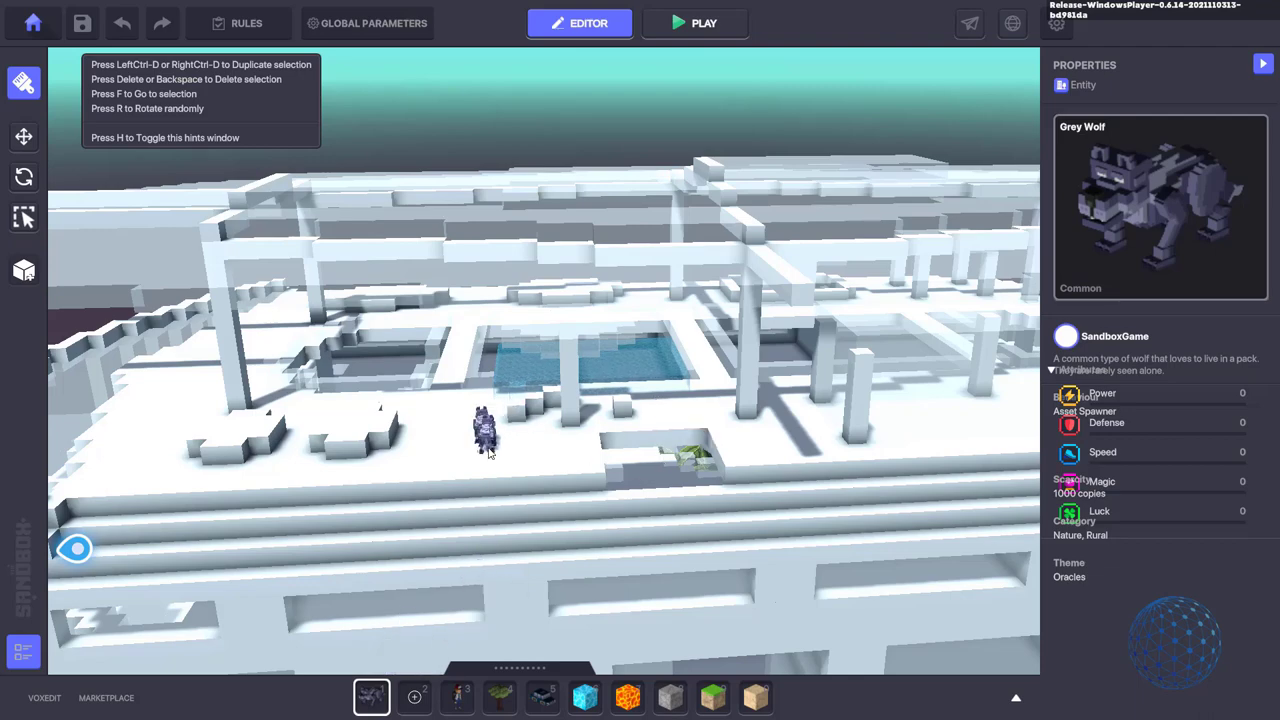
- Place two Grey Wolf entities side by side on the roof near the remaining planter blocks
{"action": "scroll", "coordinate": [489, 452], "scroll_direction": "up", "scroll_amount": 3}
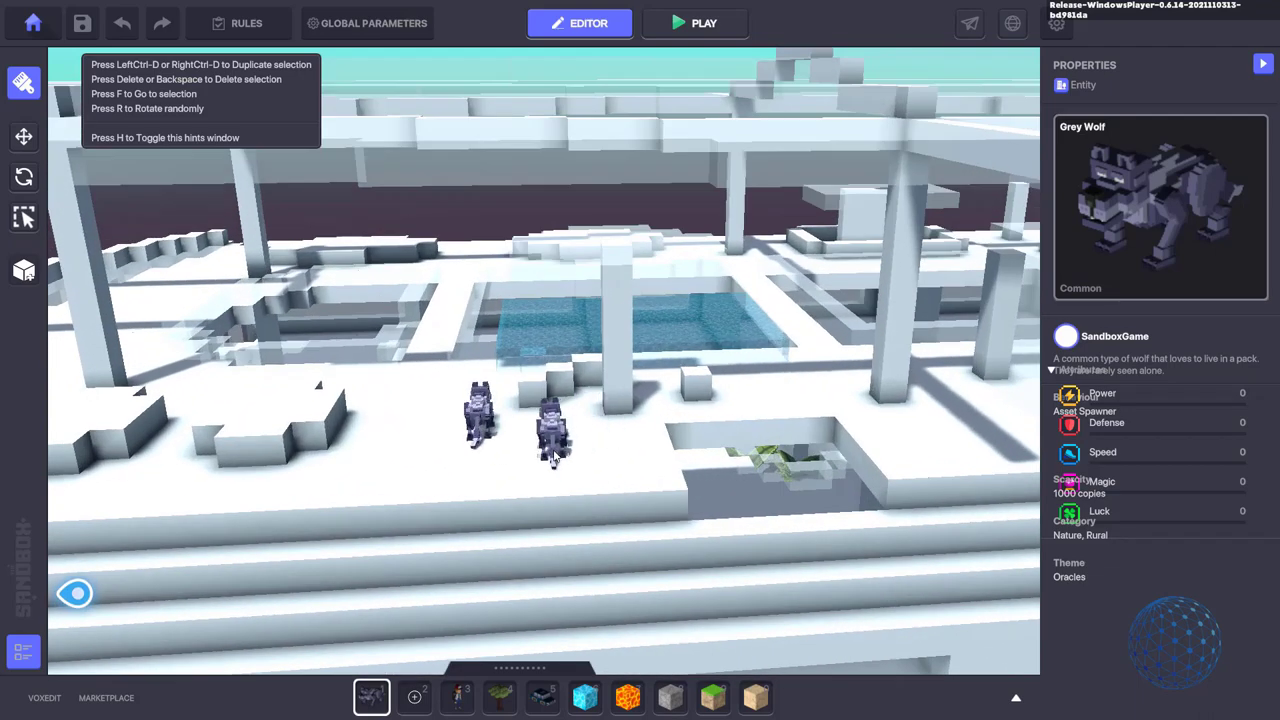
{"action": "scroll", "coordinate": [558, 452], "scroll_direction": "up", "scroll_amount": 2}
{"action": "left_click", "coordinate": [554, 452]}
{"action": "key", "text": "2"}
- Place two groups of Stone_Grey blocks on the roof between the wolves and the recessed openings, and a row of Lava blocks beside them
{"action": "right_click_drag", "start_coordinate": [527, 600], "coordinate": [83, 400]}
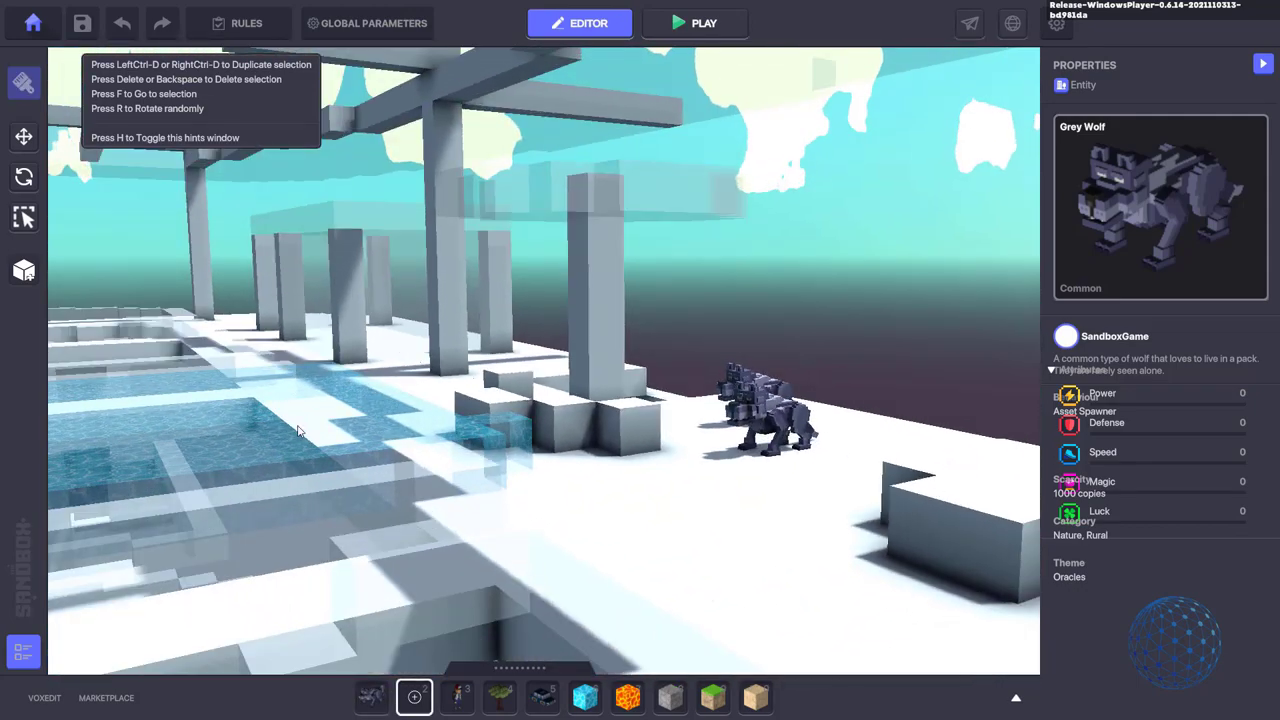
{"action": "right_click_drag", "start_coordinate": [427, 549], "coordinate": [115, 541]}
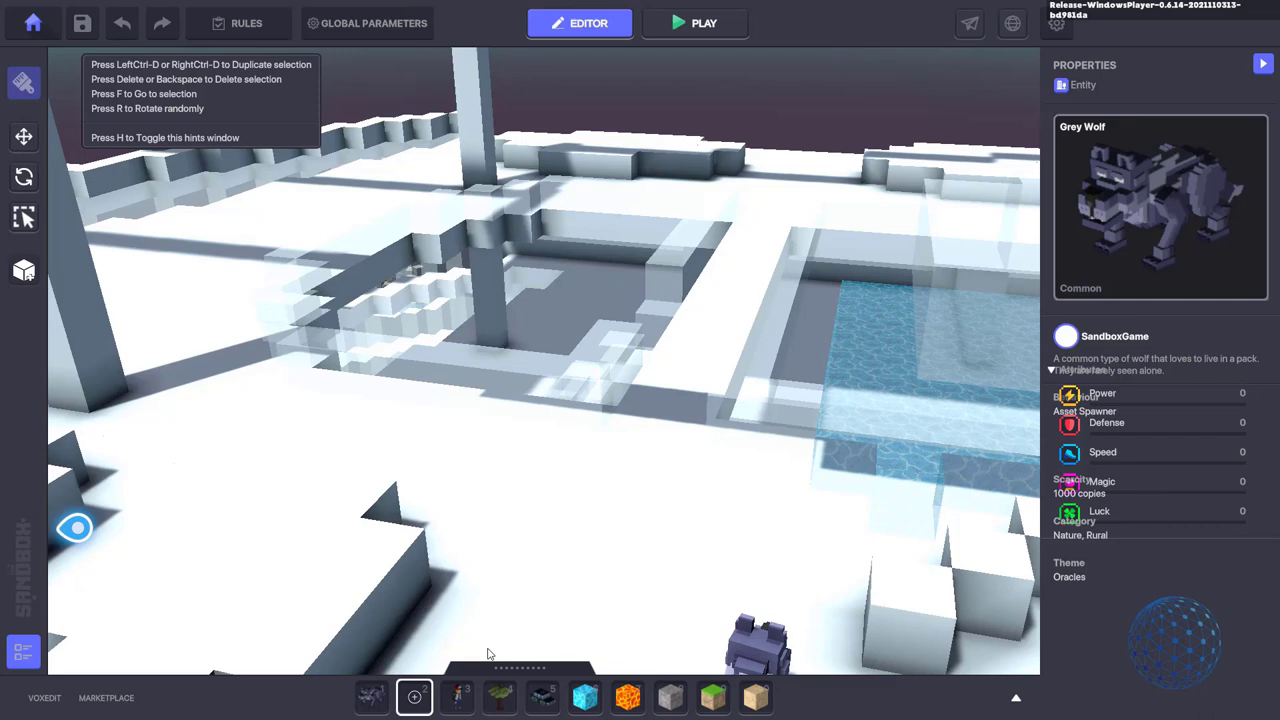
{"action": "left_click", "coordinate": [670, 697]}
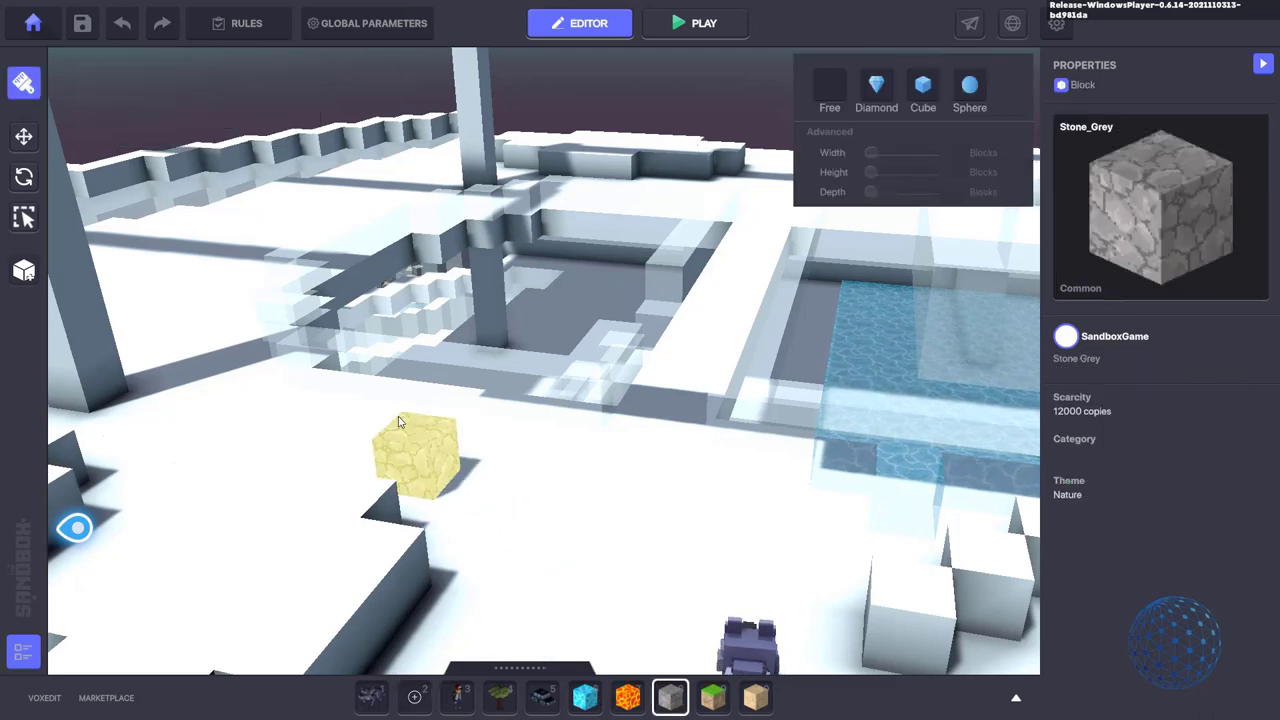
{"action": "left_click_drag", "start_coordinate": [405, 460], "coordinate": [555, 445]}
{"action": "left_click_drag", "start_coordinate": [690, 502], "coordinate": [694, 508]}
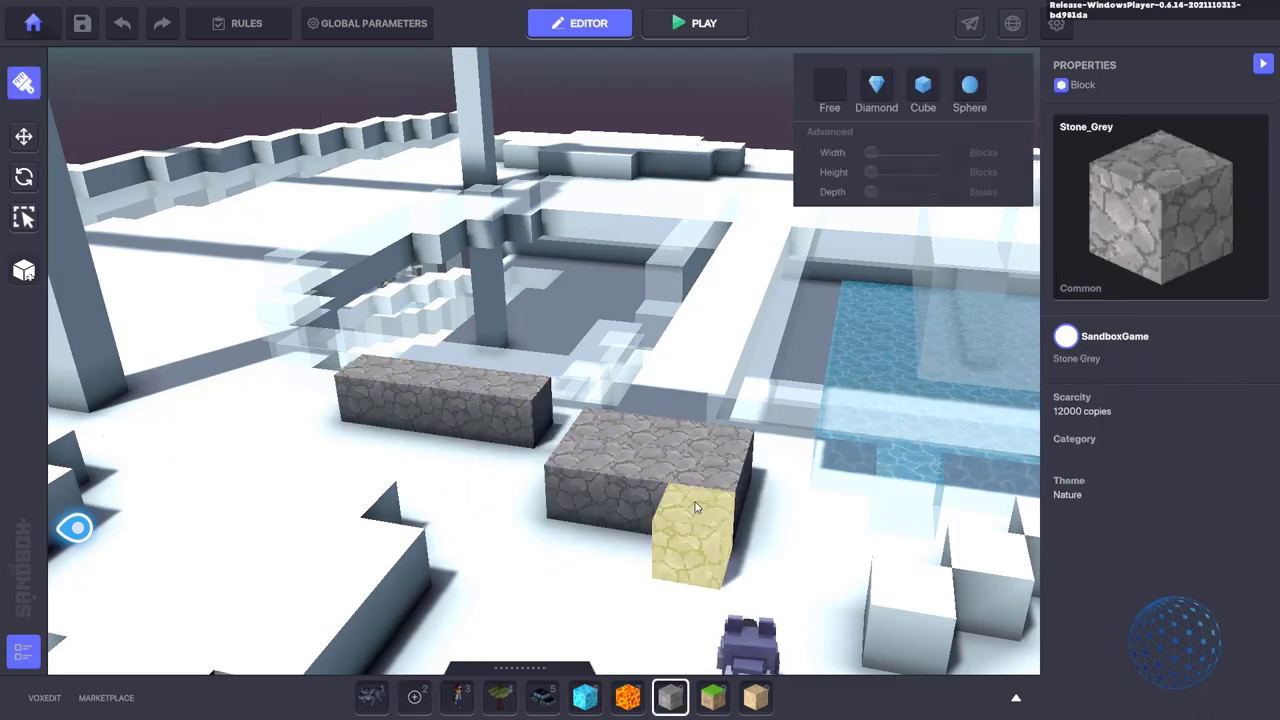
{"action": "left_click", "coordinate": [694, 508]}
{"action": "left_click", "coordinate": [628, 697]}
{"action": "left_click_drag", "start_coordinate": [305, 445], "coordinate": [476, 485]}
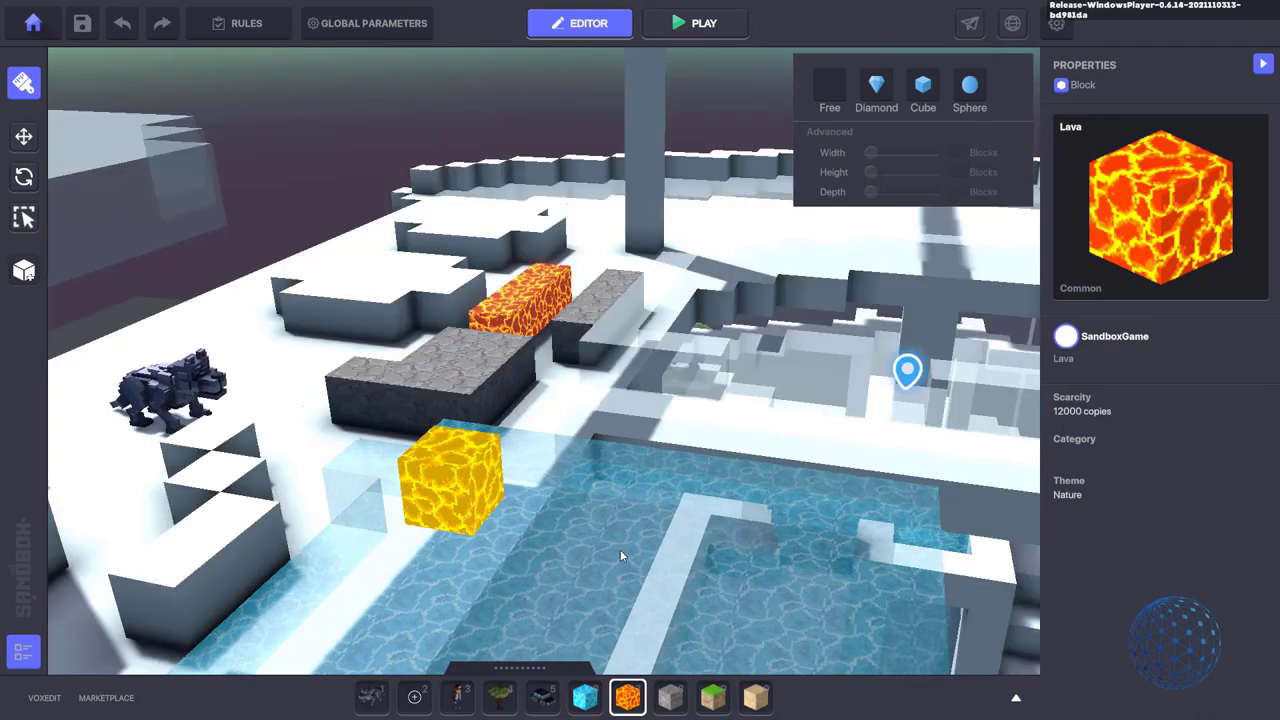
- Examine the rooftop blocks up close and the whole building with the extent of its land plot from outside
{"action": "scroll", "coordinate": [620, 550], "scroll_direction": "up", "scroll_amount": 7}
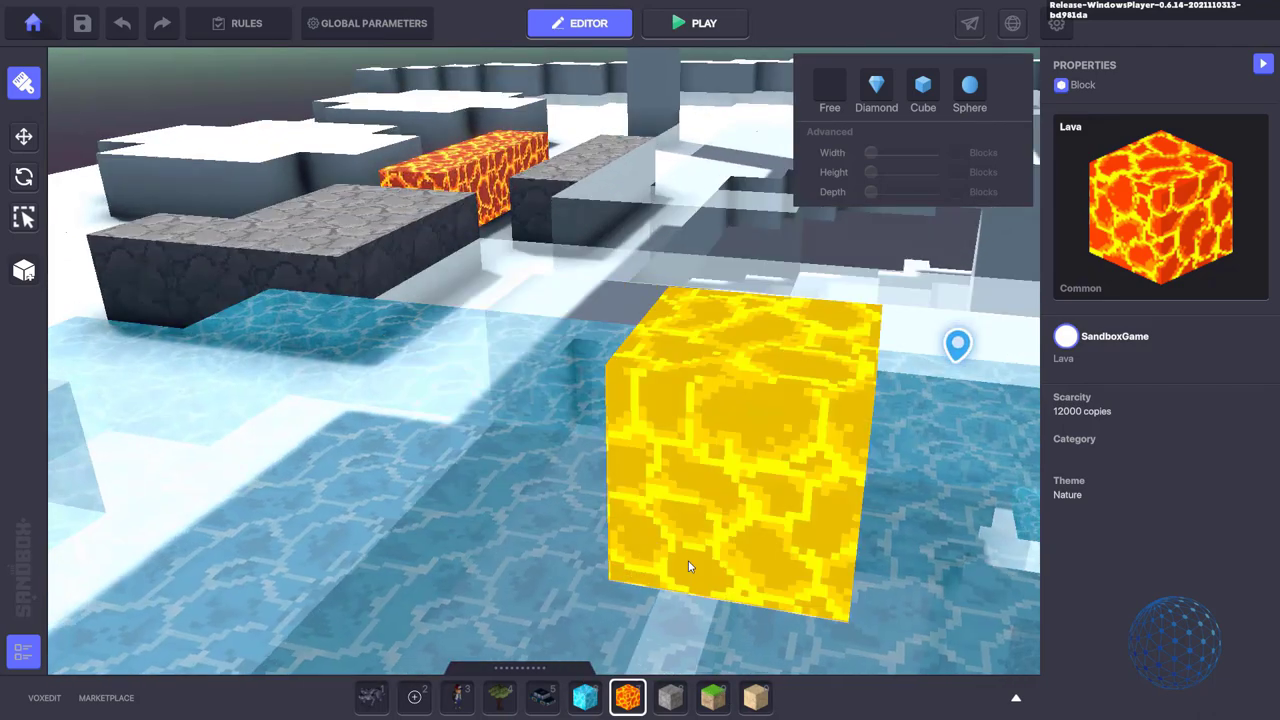
{"action": "scroll", "coordinate": [699, 240], "scroll_direction": "up", "scroll_amount": 2}
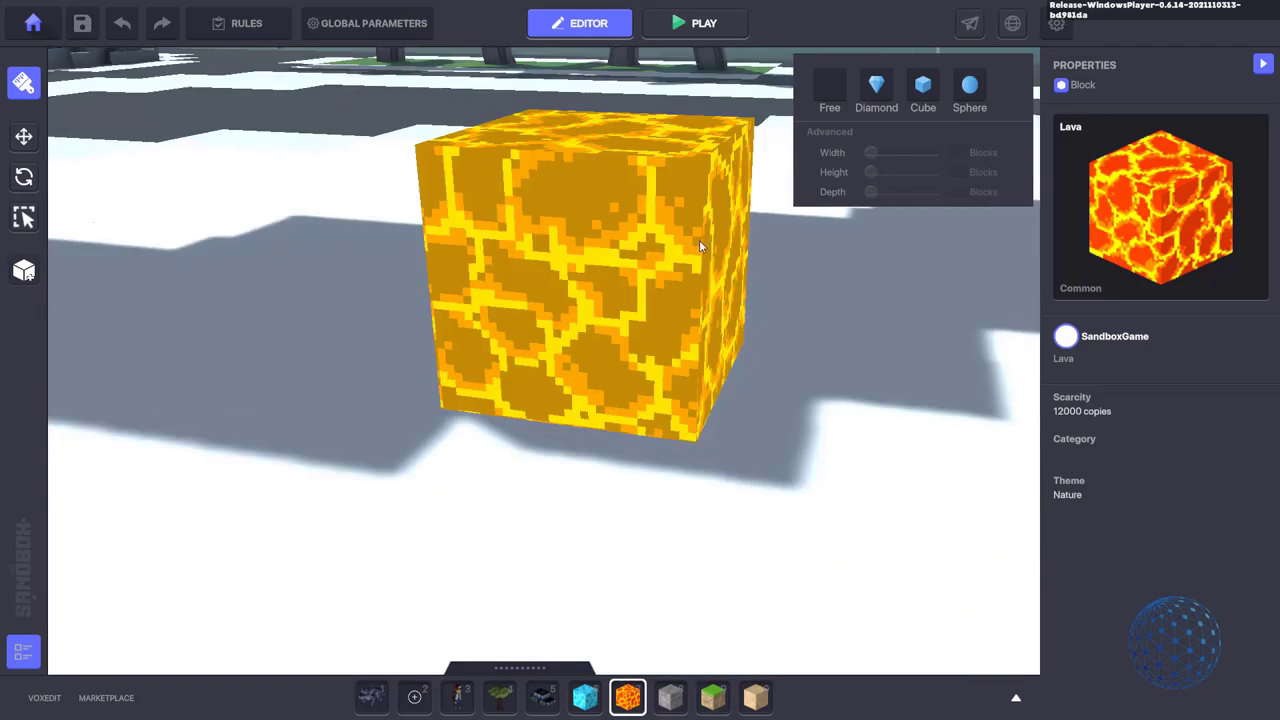
{"action": "scroll", "coordinate": [669, 326], "scroll_direction": "up", "scroll_amount": 2}
{"action": "scroll", "coordinate": [690, 310], "scroll_direction": "down", "scroll_amount": 7}
{"action": "key", "text": "s"}
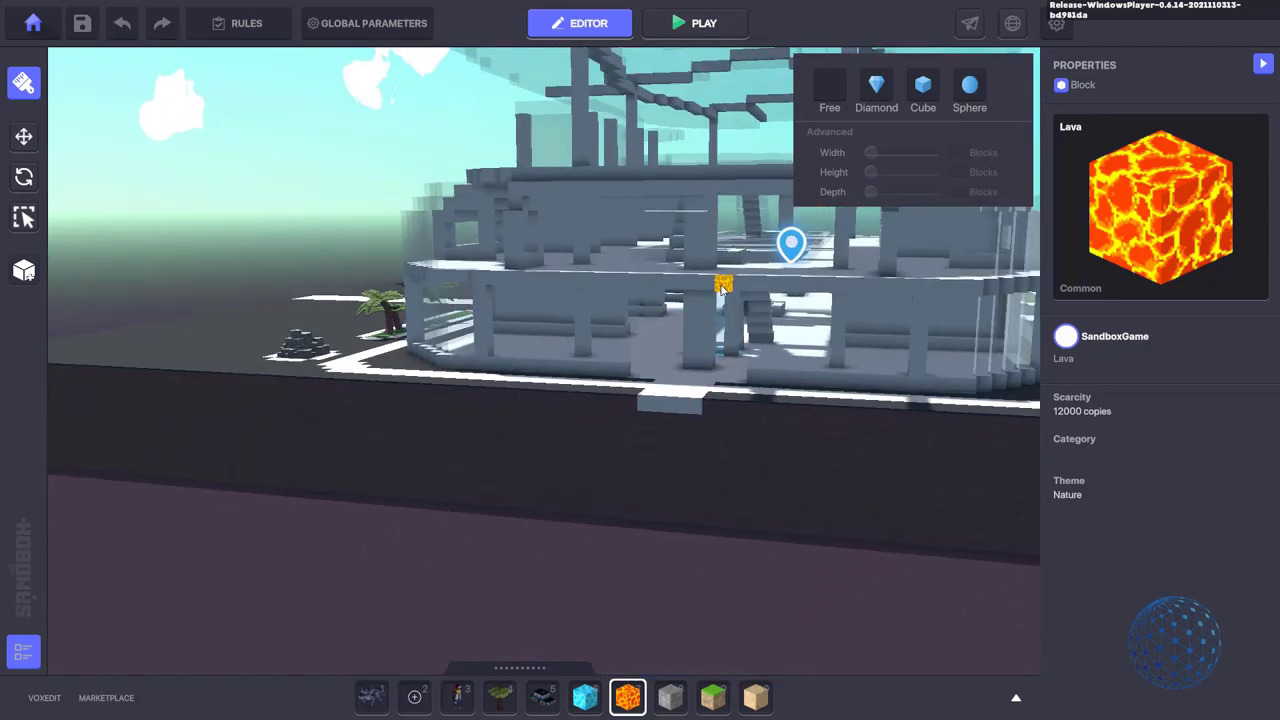
{"action": "right_click_drag", "start_coordinate": [821, 286], "coordinate": [869, 345]}
{"action": "right_click_drag", "start_coordinate": [586, 493], "coordinate": [228, 558]}
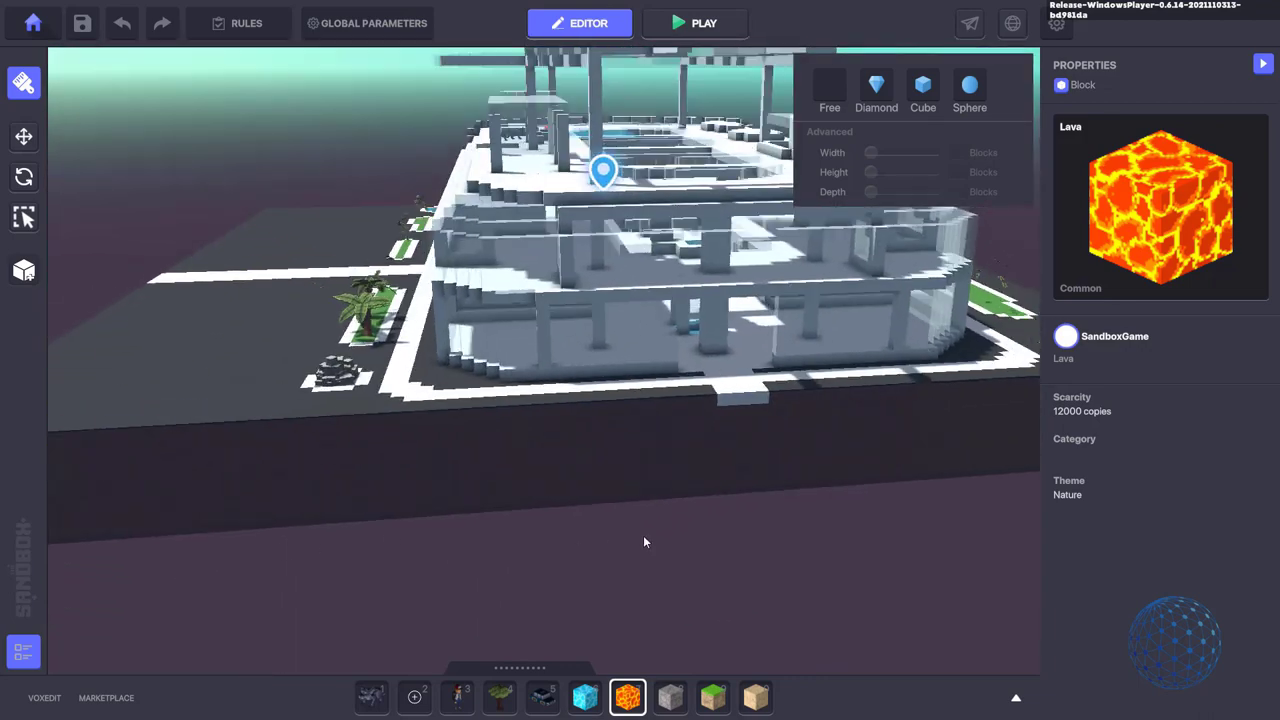
{"action": "scroll", "coordinate": [643, 535], "scroll_direction": "down", "scroll_amount": 5}
{"action": "mouse_move", "coordinate": [640, 492]}
{"action": "left_mouse_down"}
{"action": "mouse_move", "coordinate": [256, 525]}
{"action": "mouse_move", "coordinate": [316, 285]}
{"action": "mouse_move", "coordinate": [251, 447]}
{"action": "mouse_move", "coordinate": [569, 488]}
{"action": "mouse_move", "coordinate": [651, 425]}
{"action": "mouse_move", "coordinate": [651, 488]}
{"action": "mouse_move", "coordinate": [672, 538]}
{"action": "left_mouse_up"}
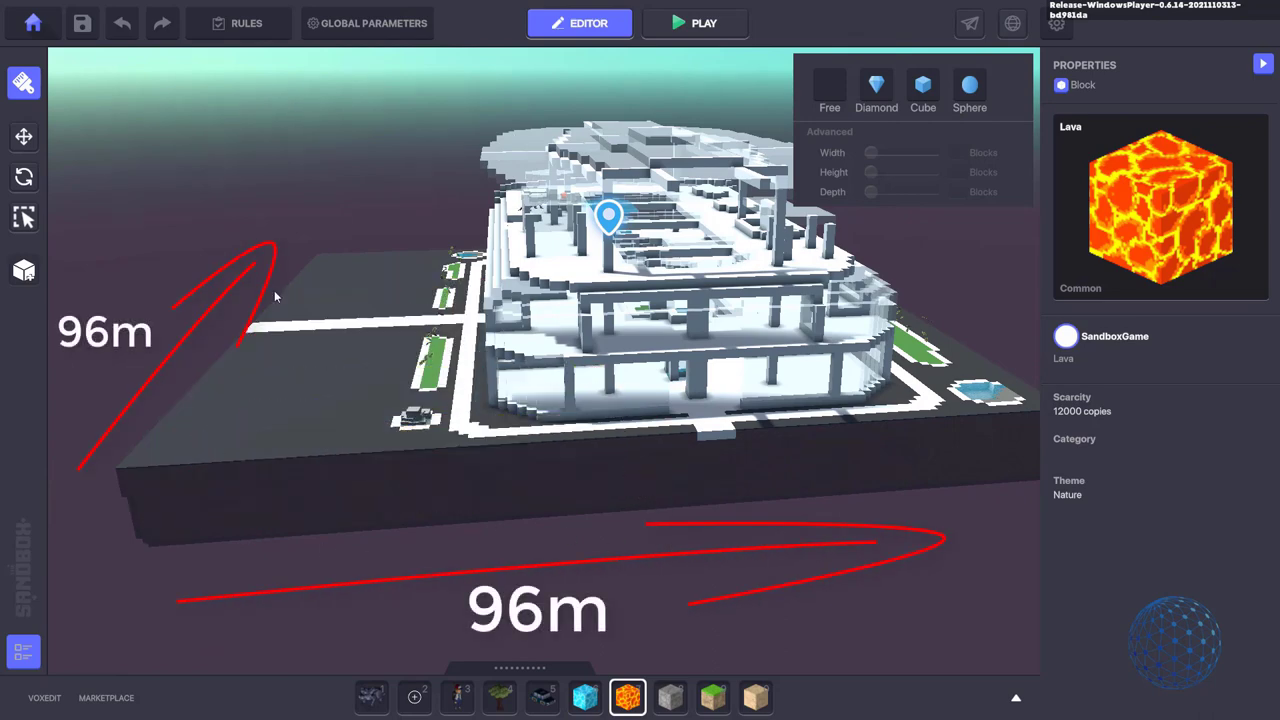
{"action": "key", "text": "2"}
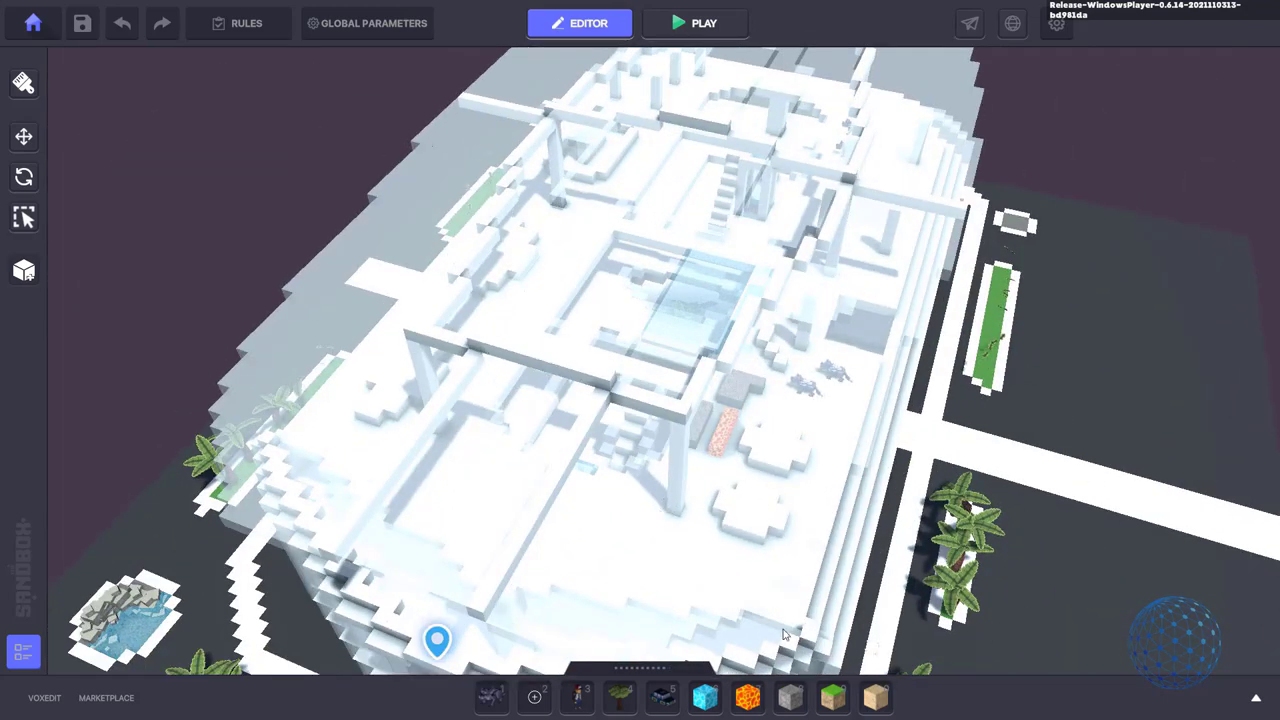
- Build a stack of Lava blocks and a platform of Soil with Grass 03 blocks on the ground beside the corner rock pool
{"action": "right_click_drag", "start_coordinate": [196, 607], "coordinate": [169, 581]}
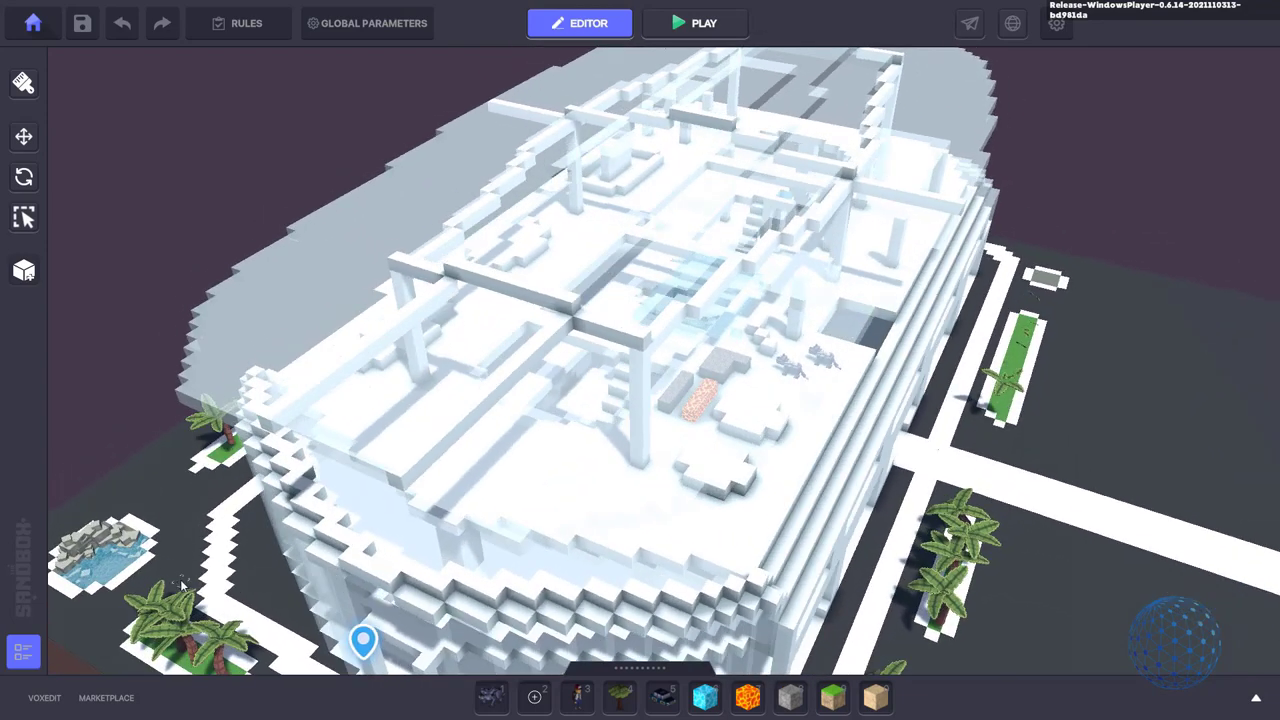
{"action": "left_click", "coordinate": [757, 697]}
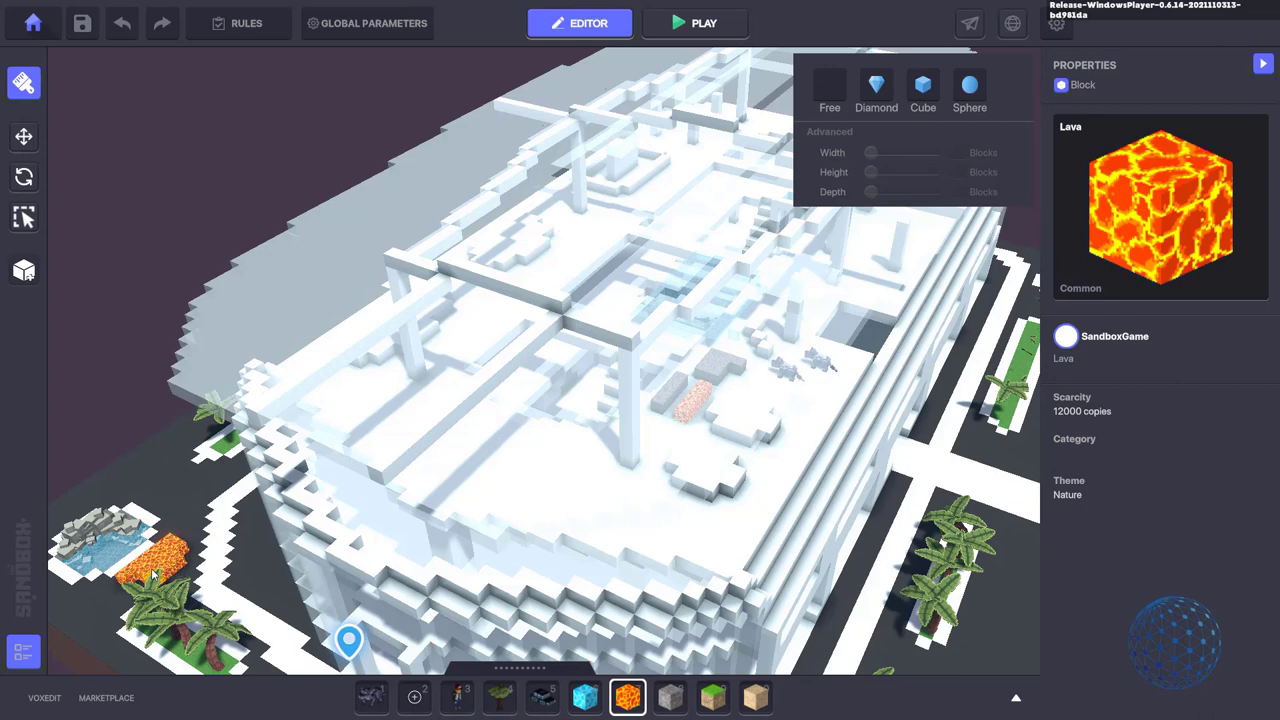
{"action": "left_click", "coordinate": [710, 698]}
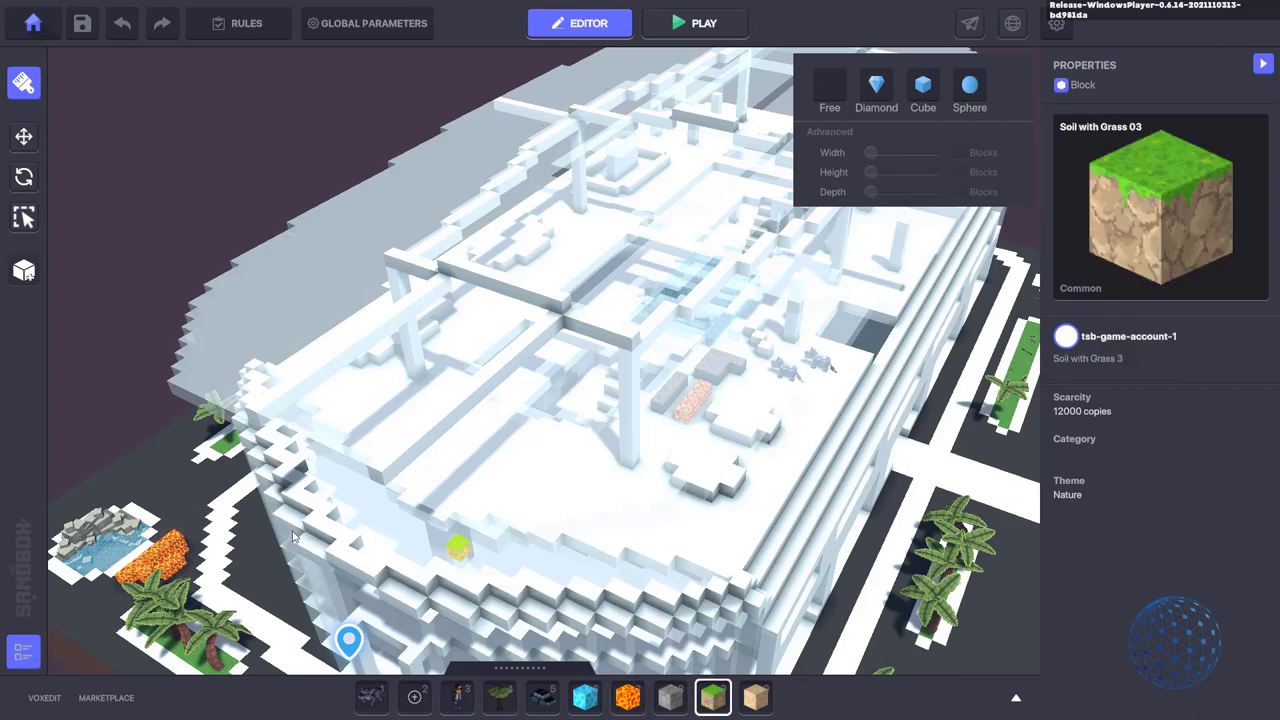
{"action": "left_click", "coordinate": [187, 507]}
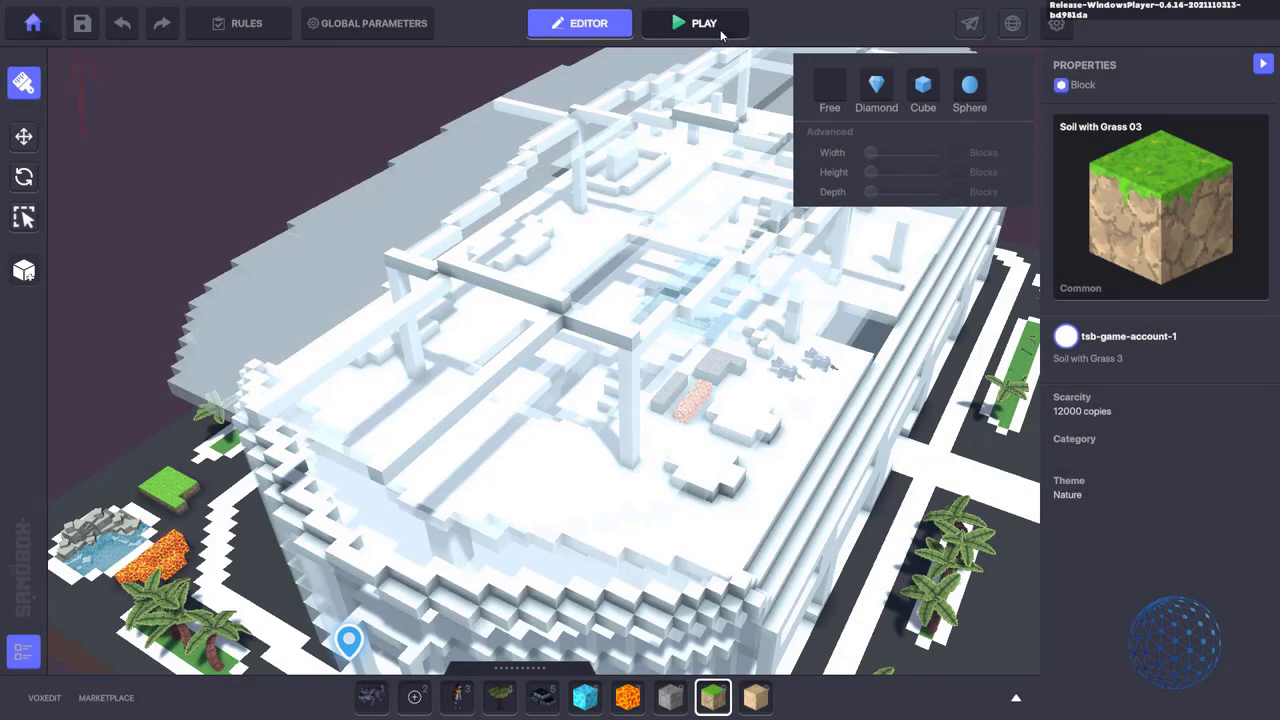
- Start a play test and run the avatar from the spawn pad past the palms and over the lava blocks
{"action": "left_click", "coordinate": [703, 23]}
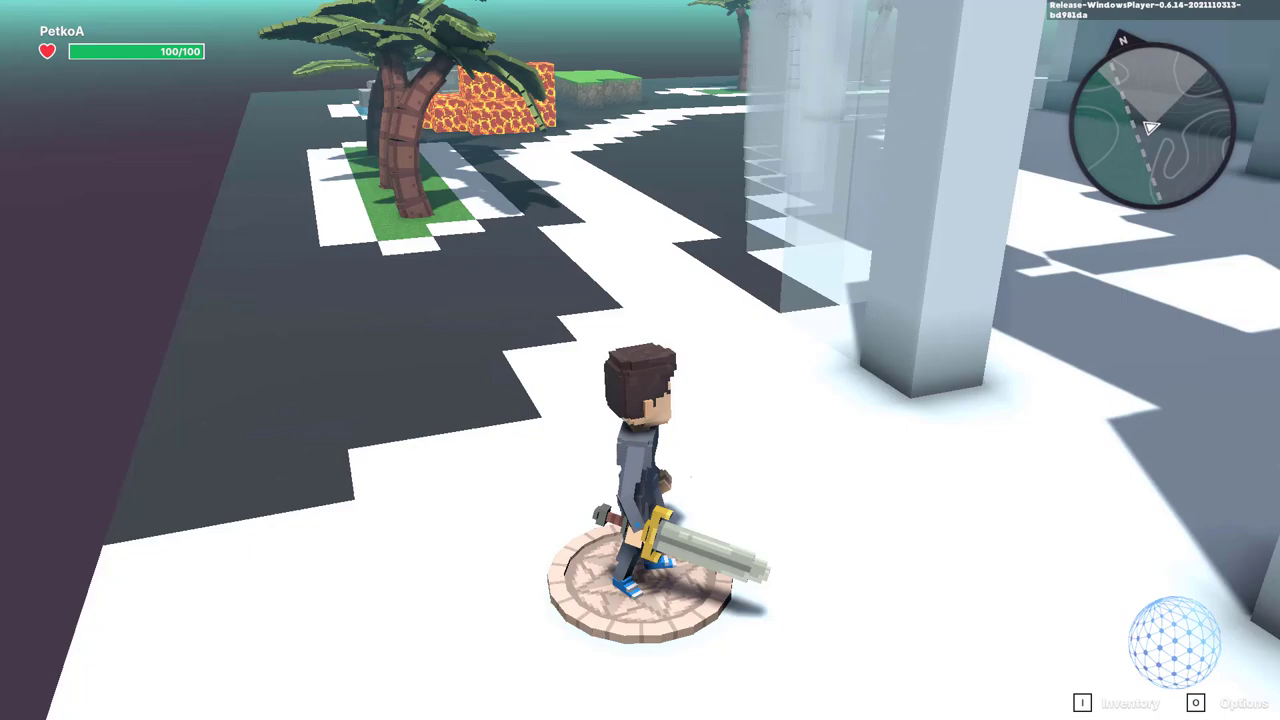
{"action": "key", "text": "w"}
{"action": "key", "text": "w"}
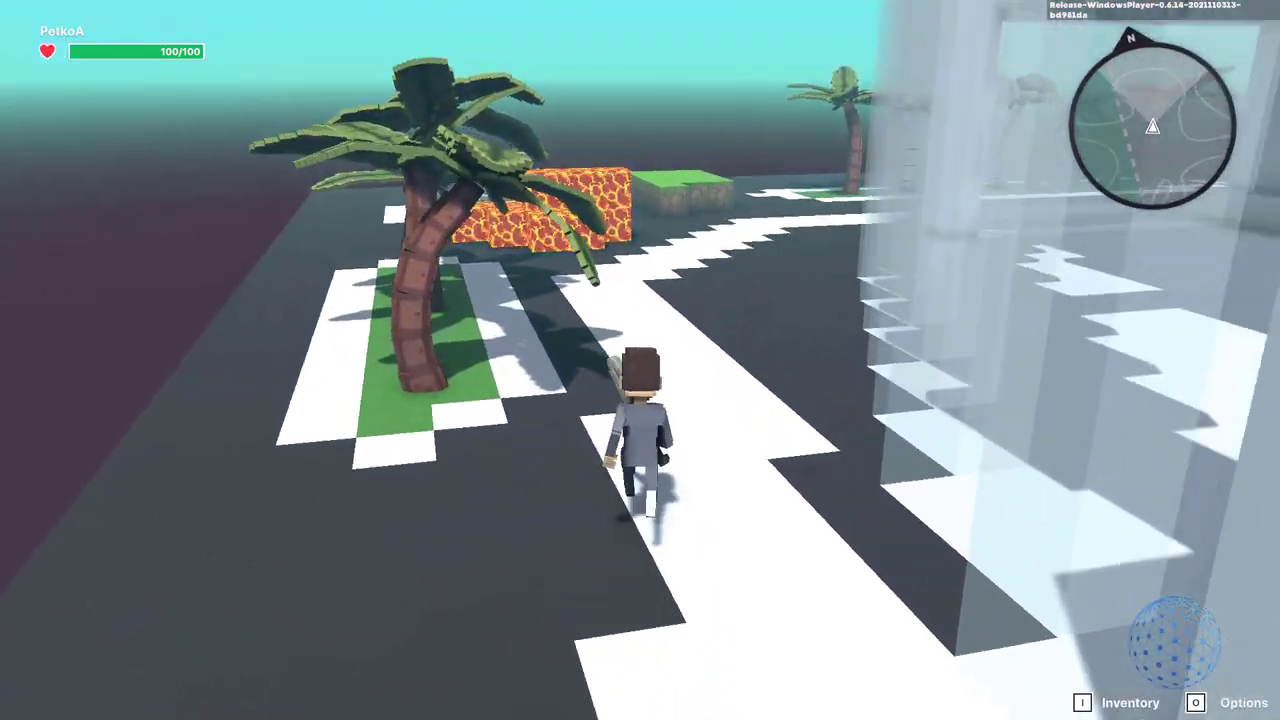
{"action": "key", "text": "w"}
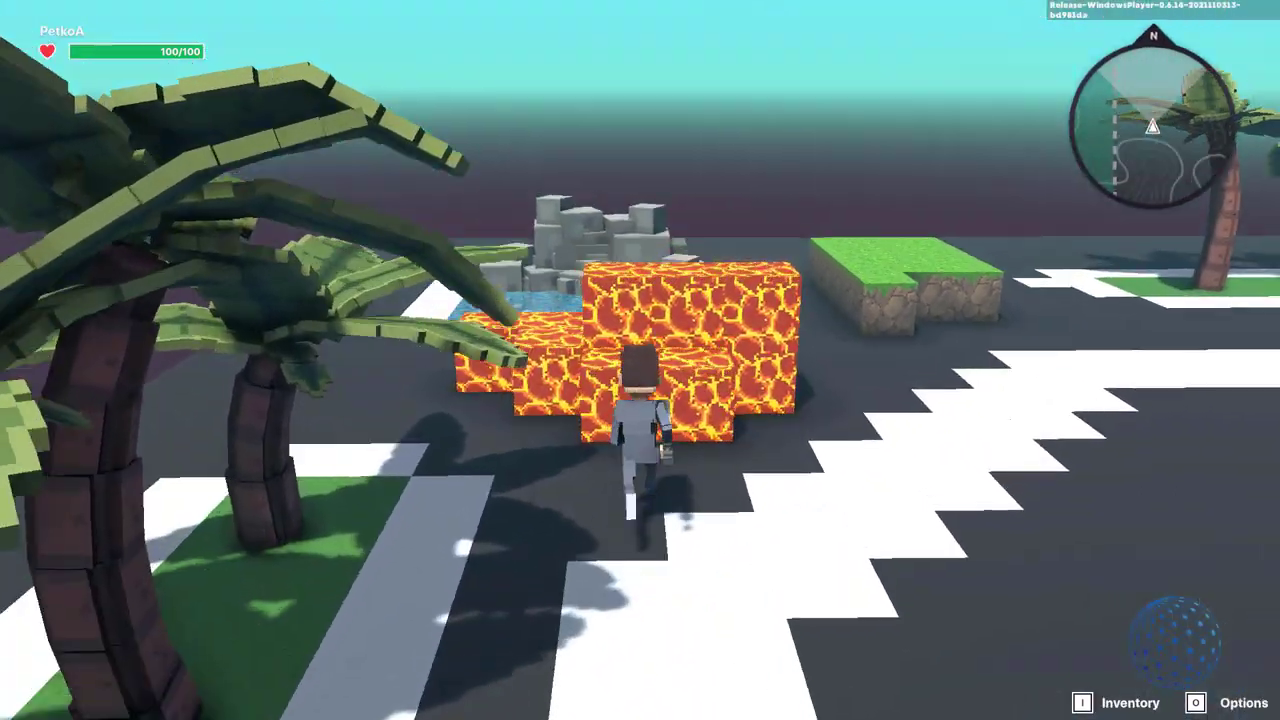
{"action": "key", "text": "space"}
{"action": "key", "text": "space"}
{"action": "key", "text": "w"}
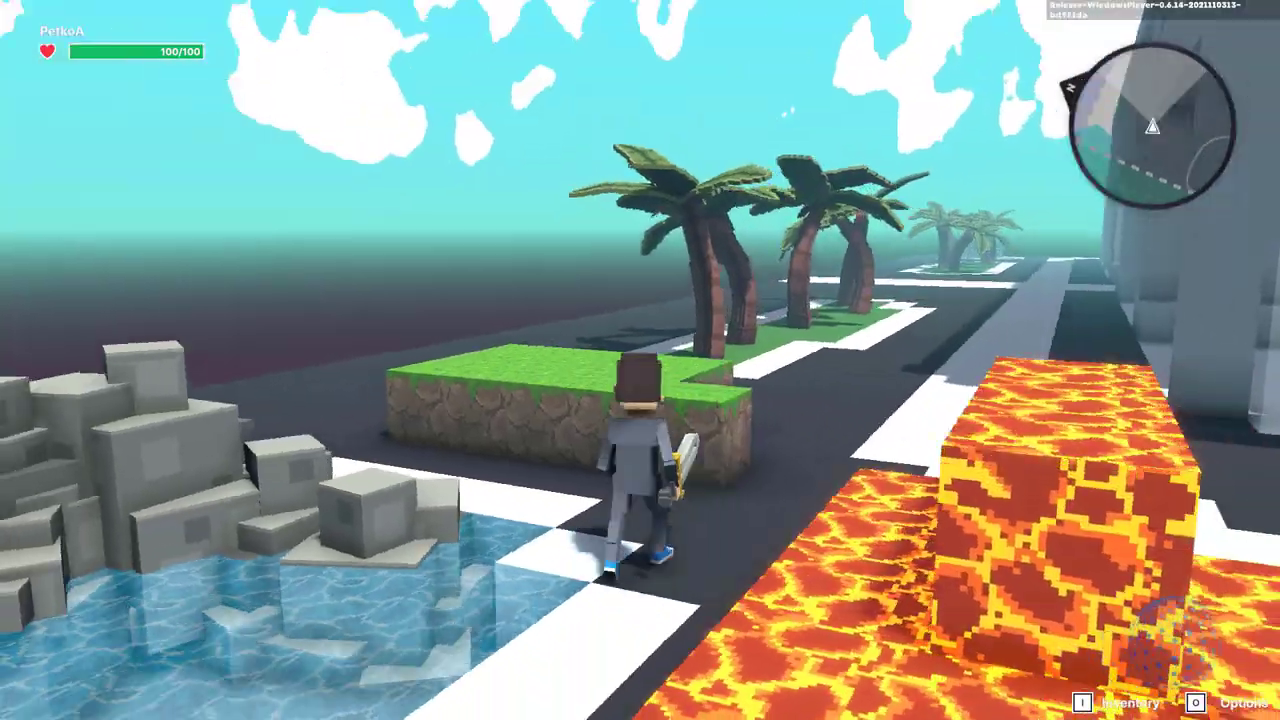
- Move the avatar past the grass block platform onto the pool's rocks and down into the water
{"action": "key", "text": "w"}
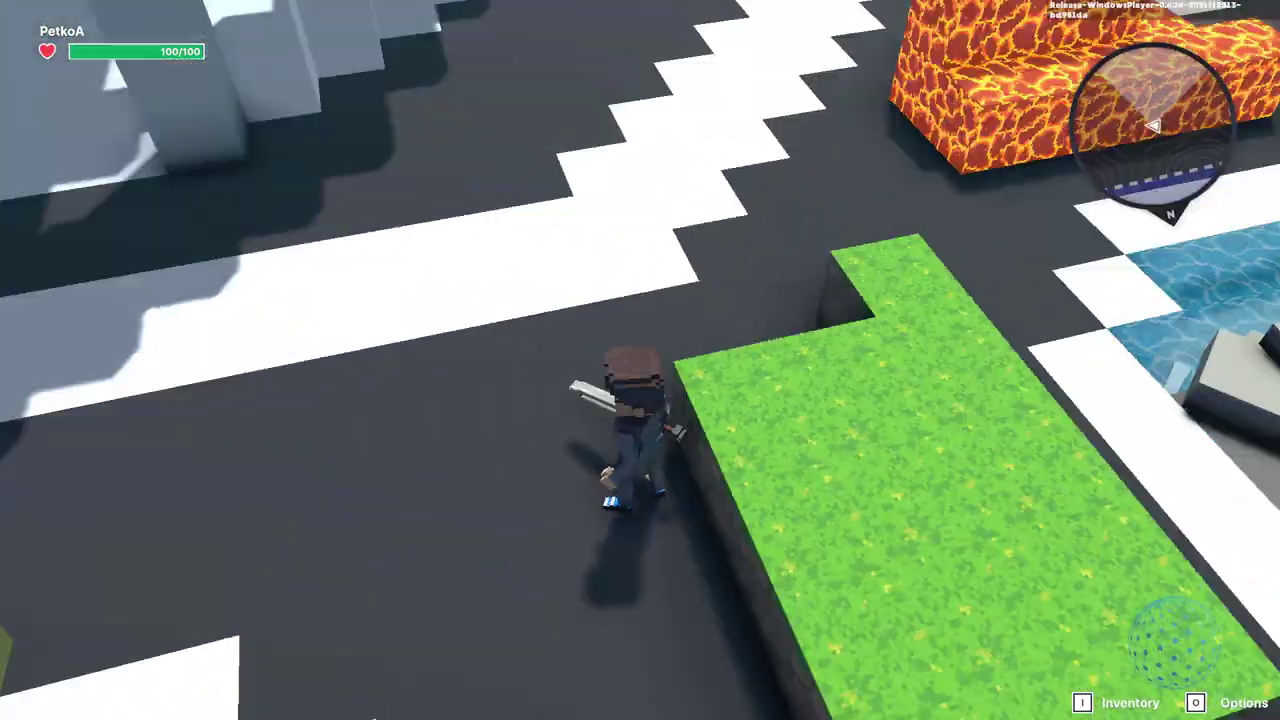
{"action": "key", "text": "space"}
{"action": "key", "text": "w"}
{"action": "key", "text": "space"}
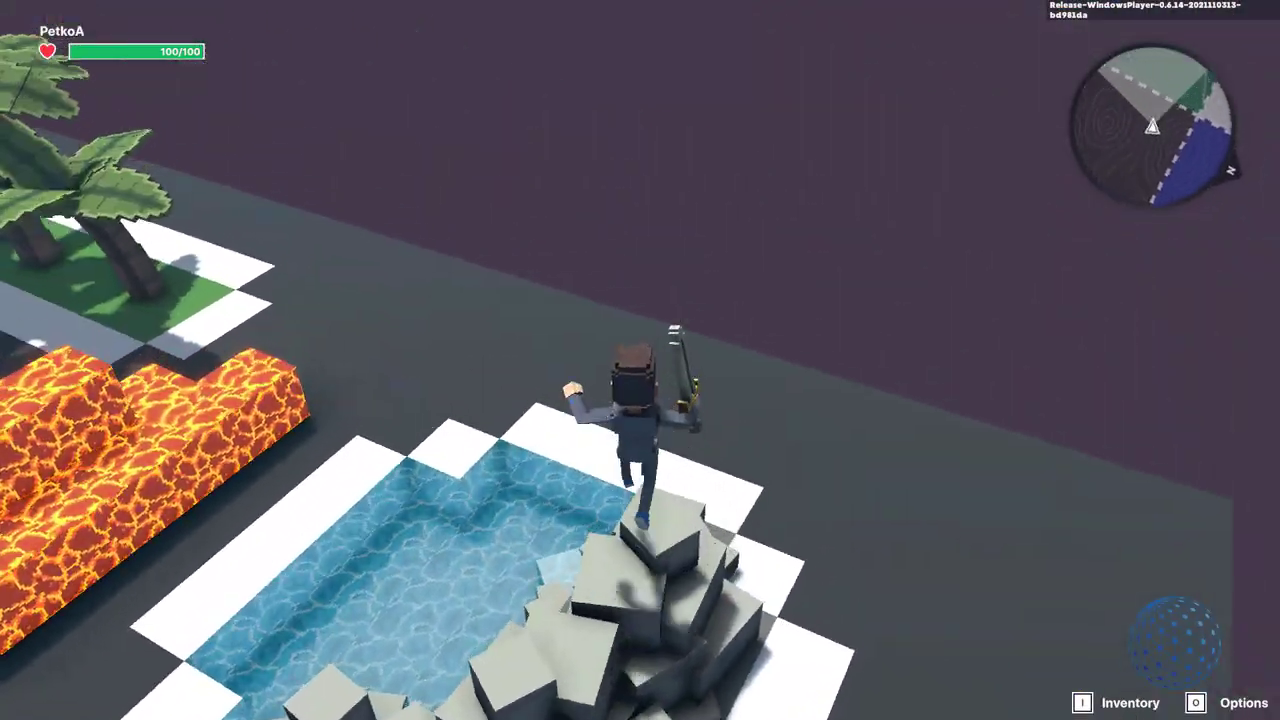
{"action": "key", "text": "w"}
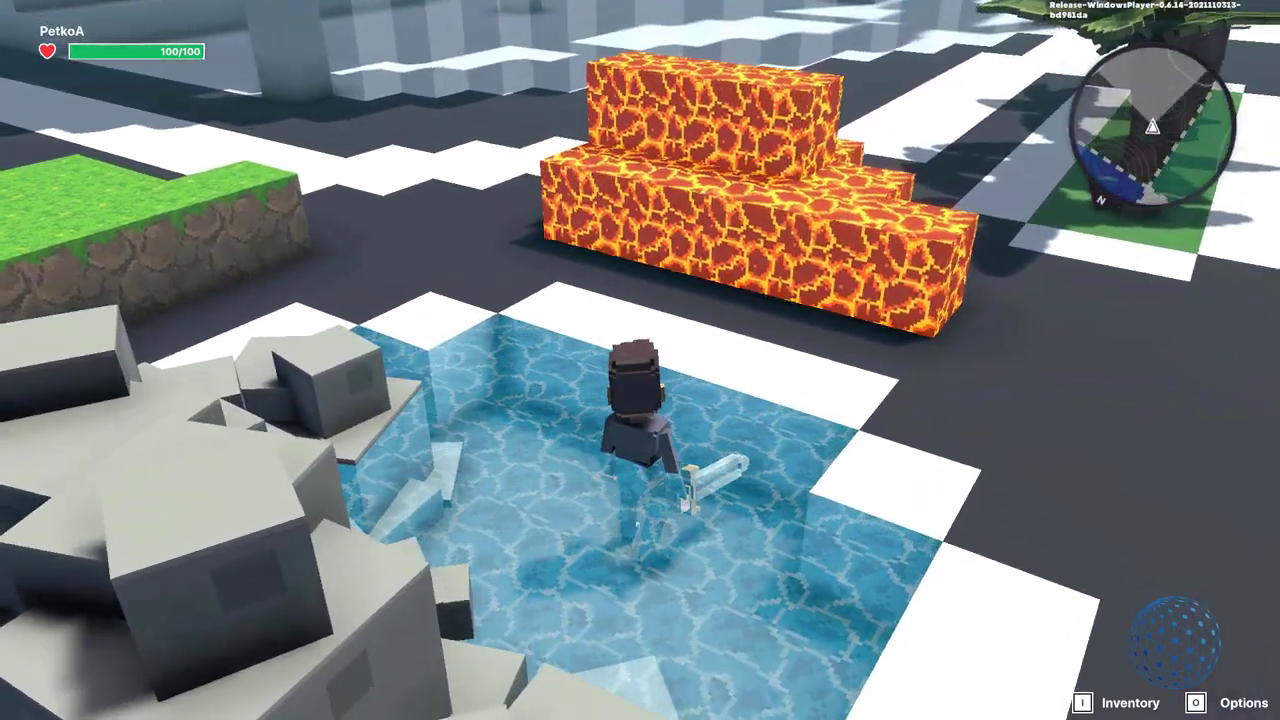
- Bring the avatar out of the pool, jump onto the grass block platform and walk off it near the palms
{"action": "key", "text": "a"}
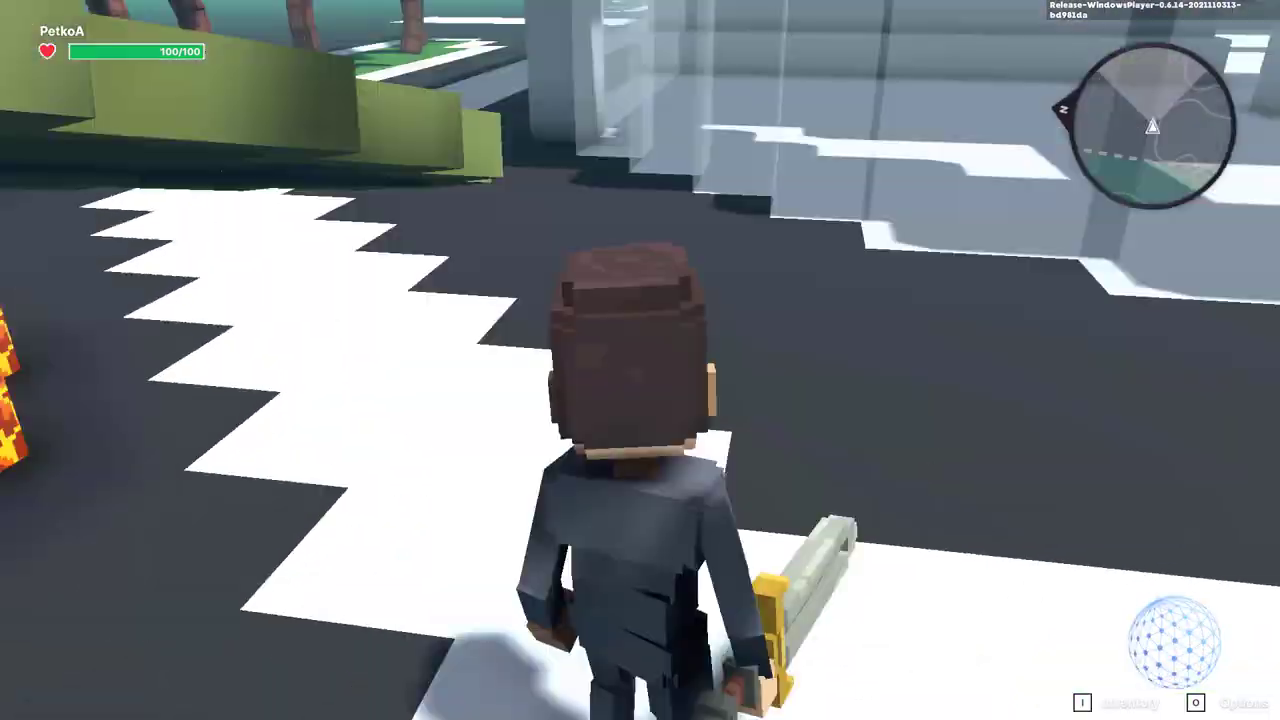
{"action": "key", "text": "w"}
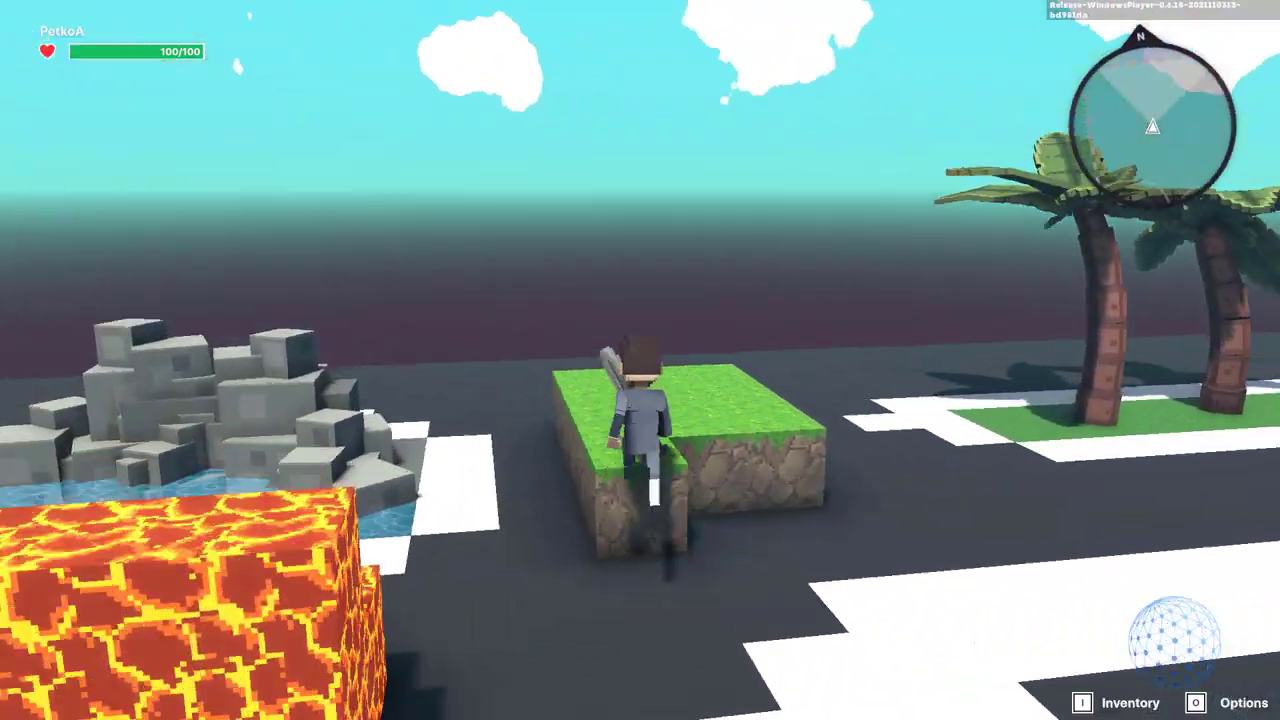
{"action": "key", "text": "space"}
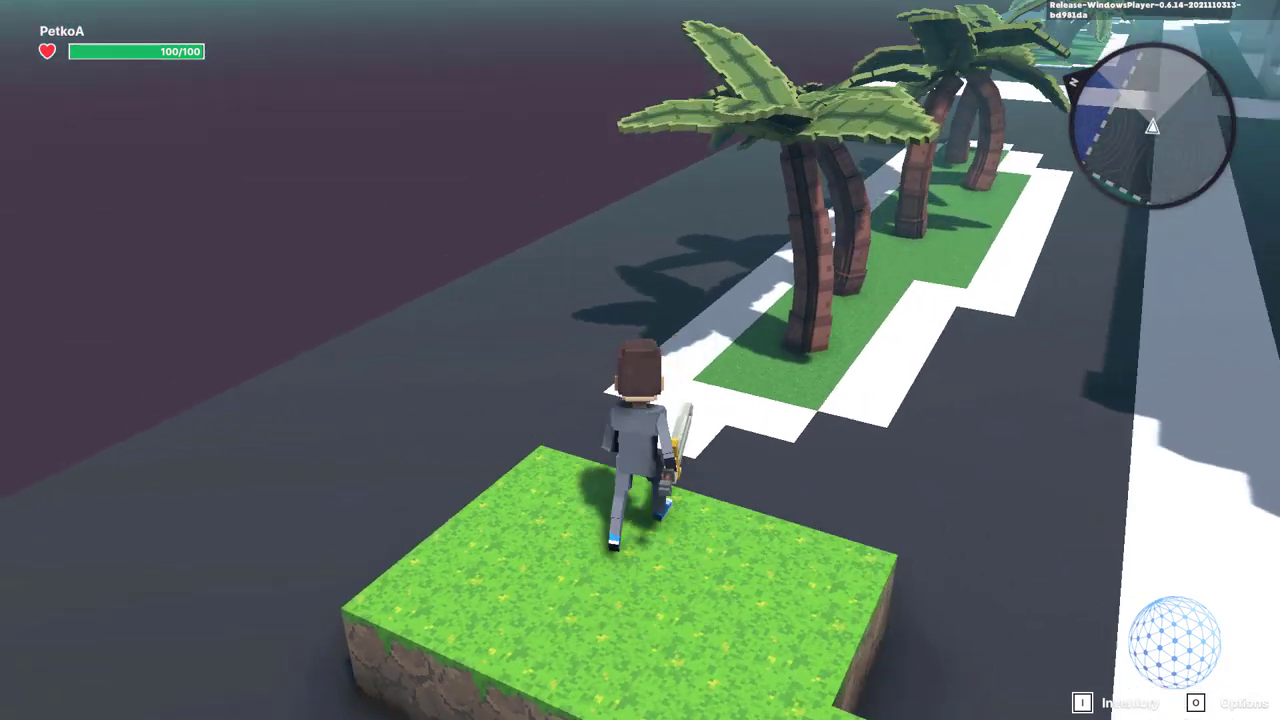
{"action": "key", "text": "w"}
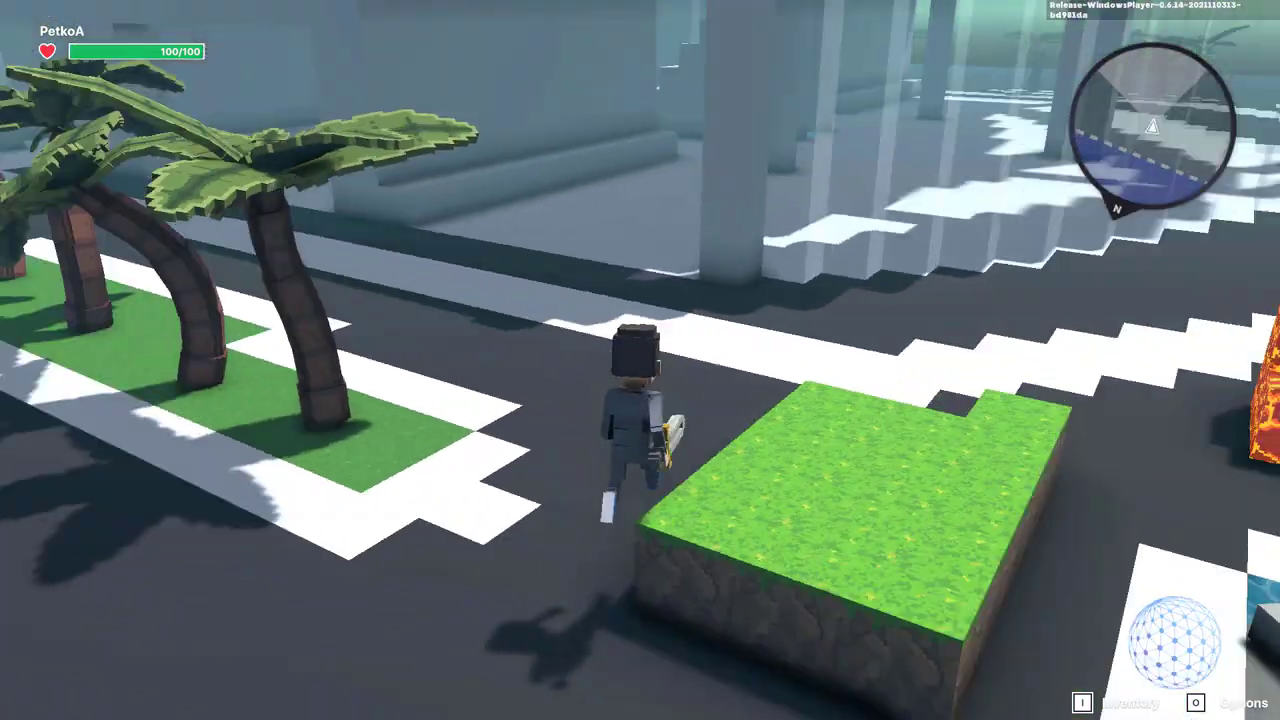
- Run the avatar along the path by the lava blocks, return onto the grass block platform and swing the sword
{"action": "key", "text": "w"}
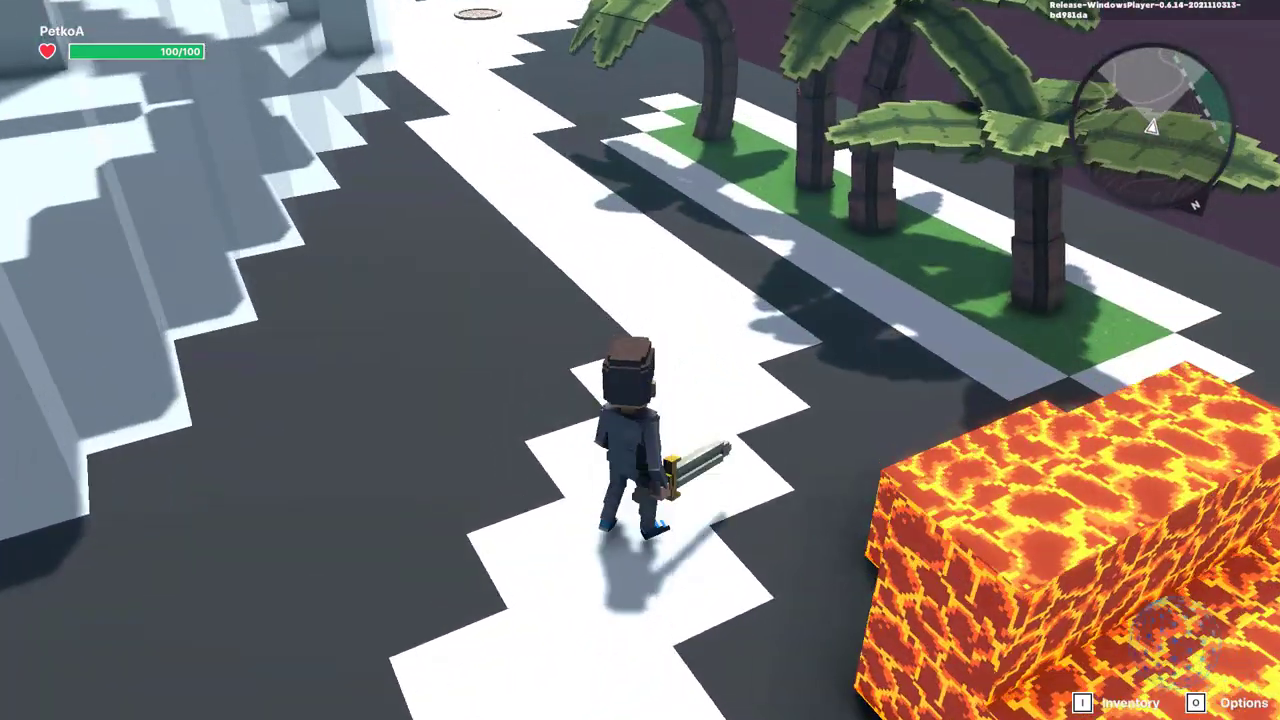
{"action": "key", "text": "w"}
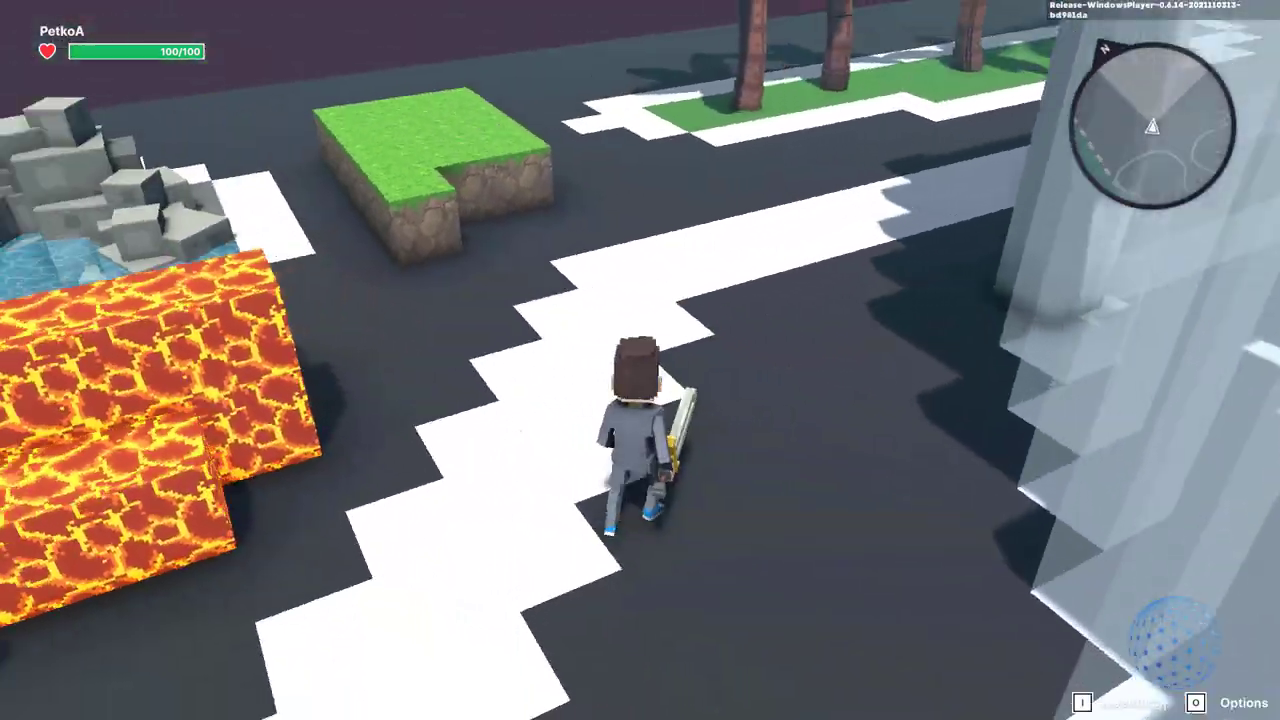
{"action": "key", "text": "w"}
{"action": "key", "text": "space"}
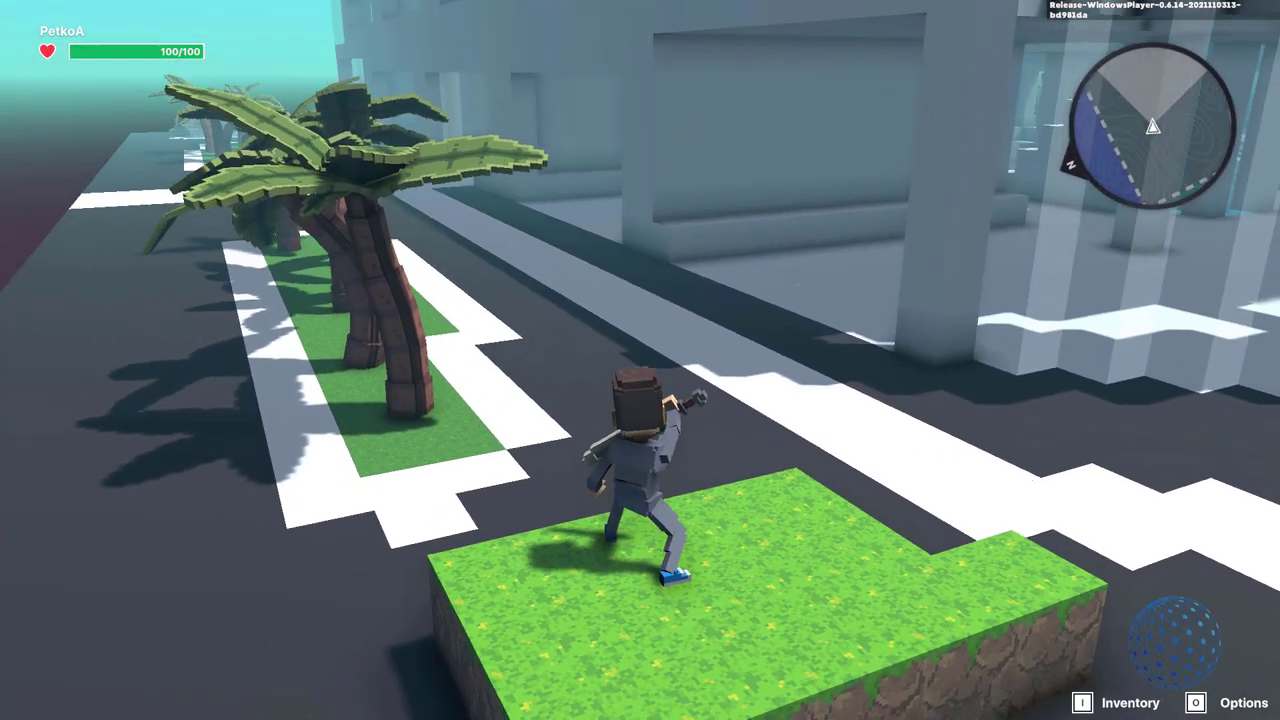
{"action": "left_click", "coordinate": [640, 360]}
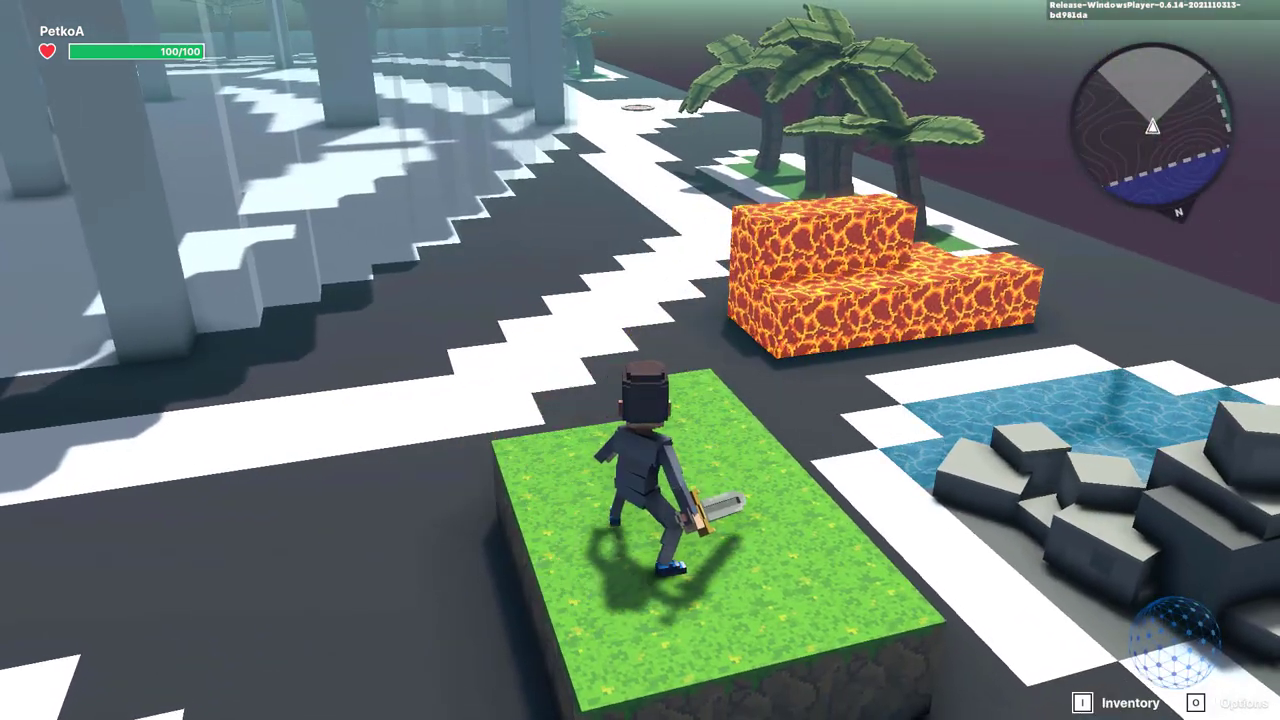
- Run the avatar along the white path past the lava blocks and the spawn pad to the palms beyond the building's far corner
{"action": "key", "text": "w"}
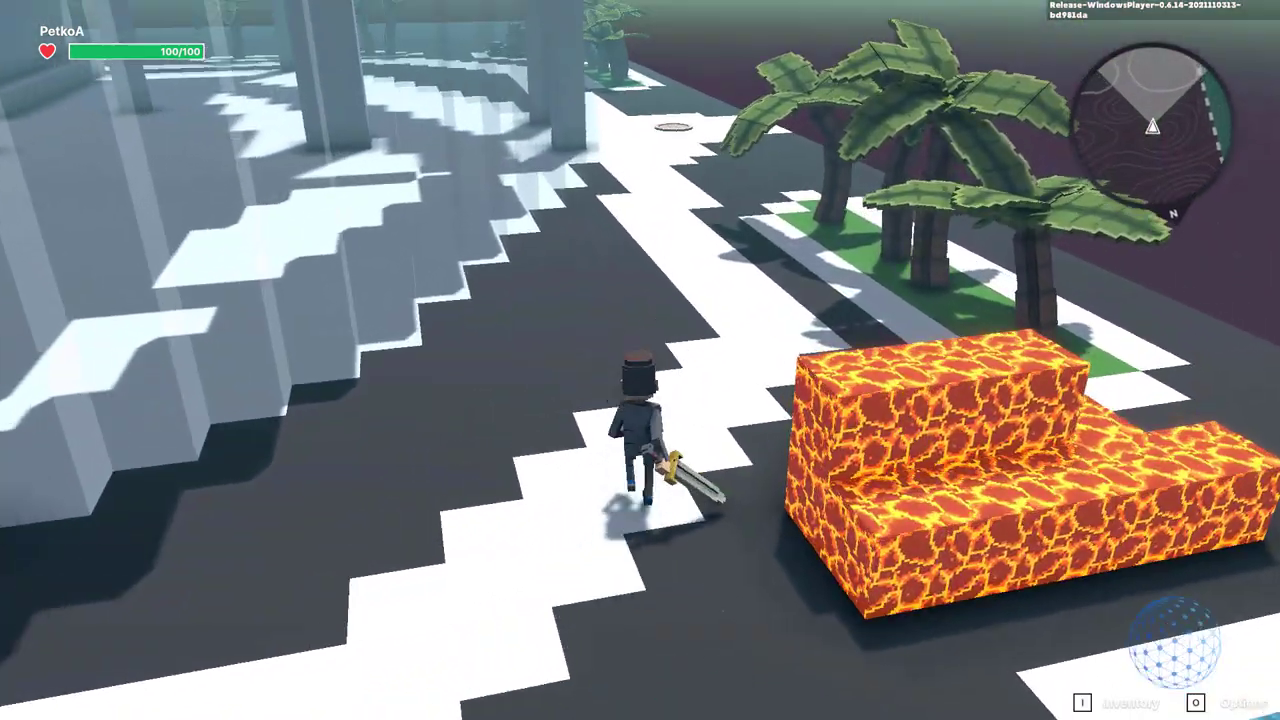
{"action": "key", "text": "w"}
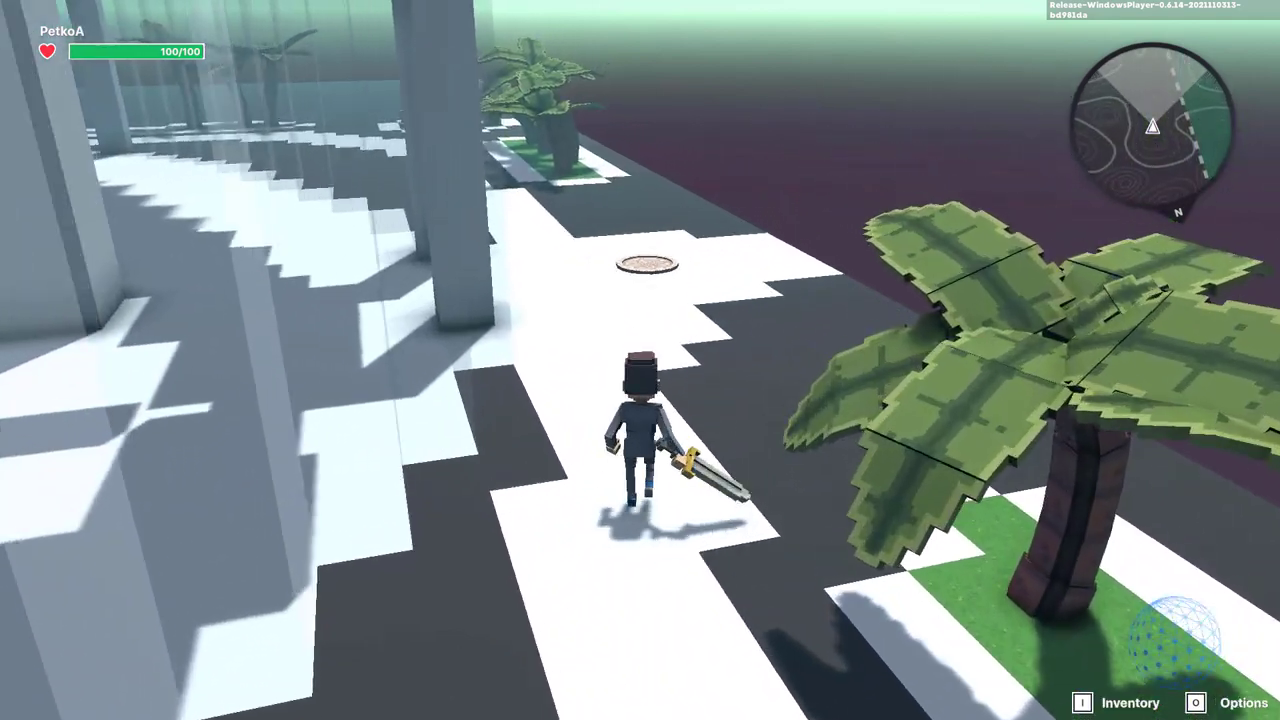
{"action": "key", "text": "w"}
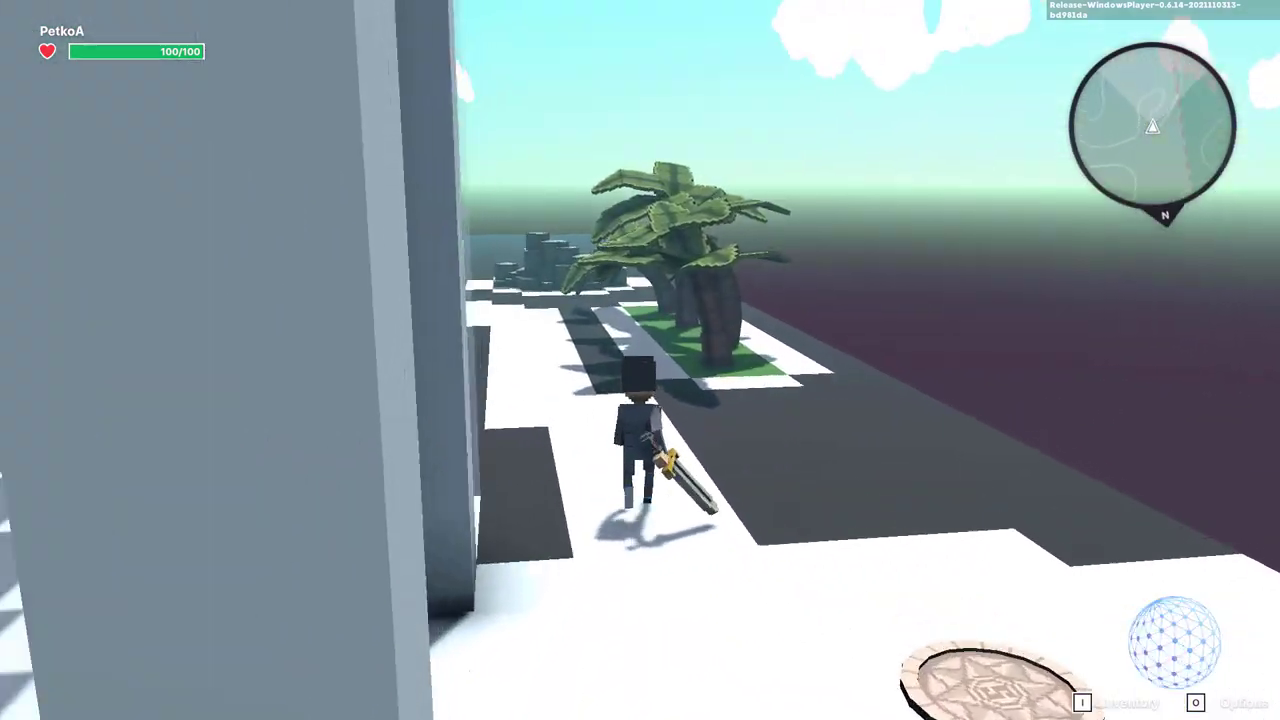
{"action": "key", "text": "w"}
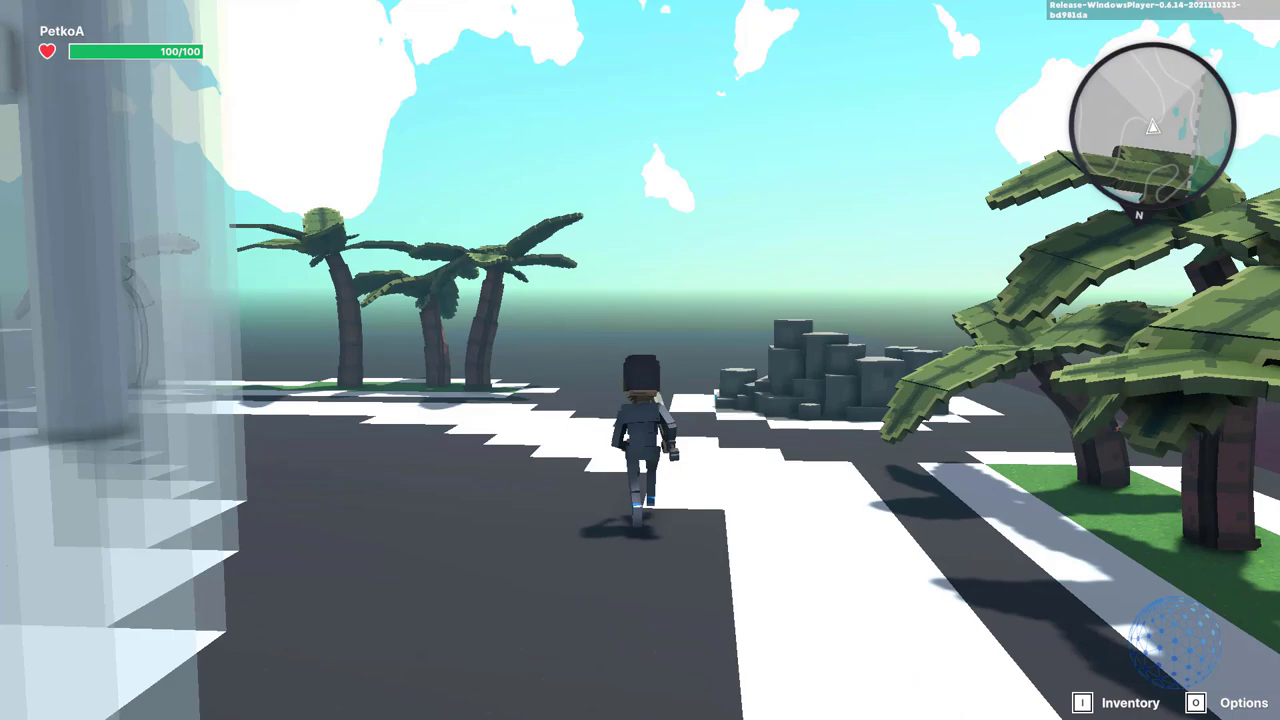
{"action": "key", "text": "w"}
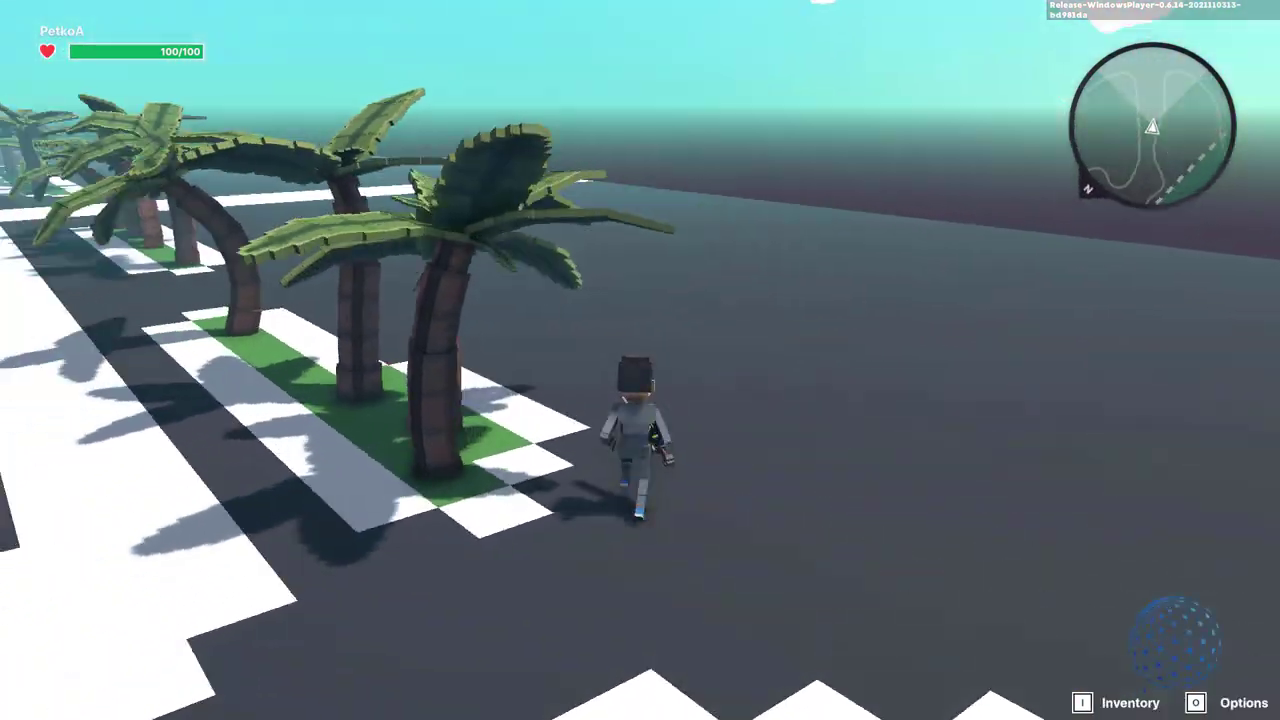
- Run the avatar along the asphalt beside the building and around the strips of palm trees
{"action": "key", "text": "w"}
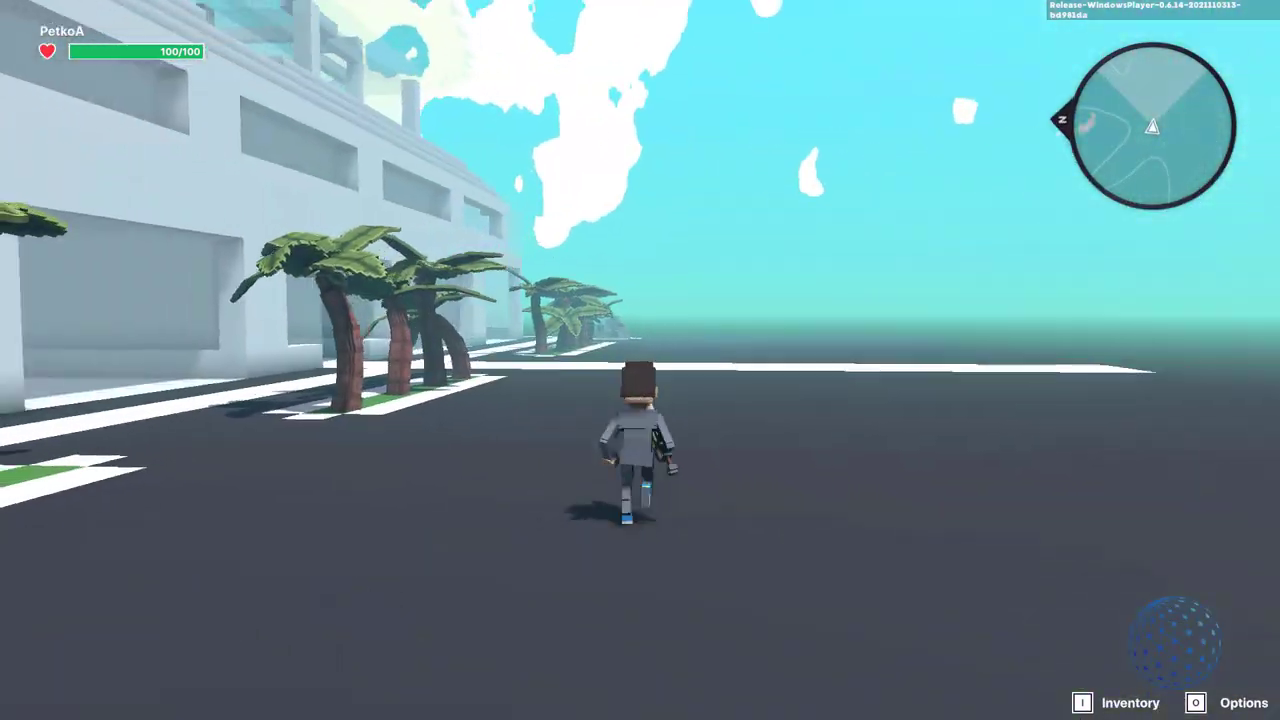
{"action": "key", "text": "d"}
{"action": "key", "text": "w"}
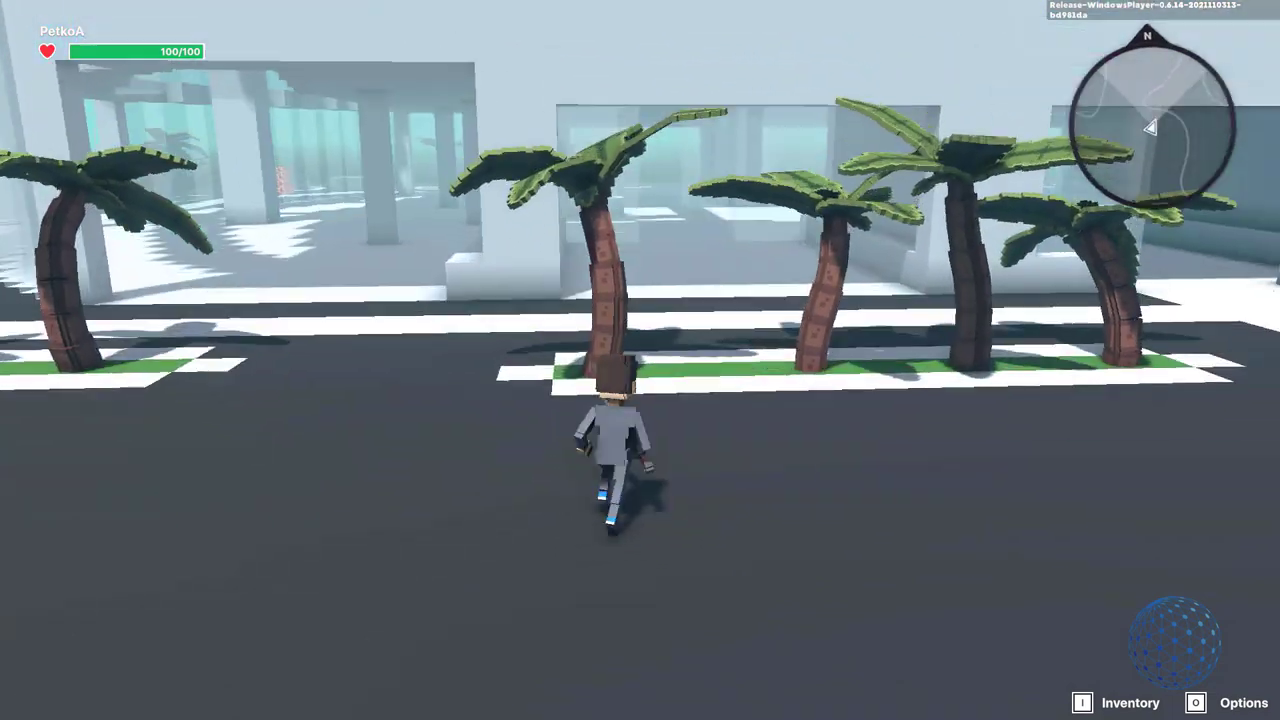
{"action": "key", "text": "w"}
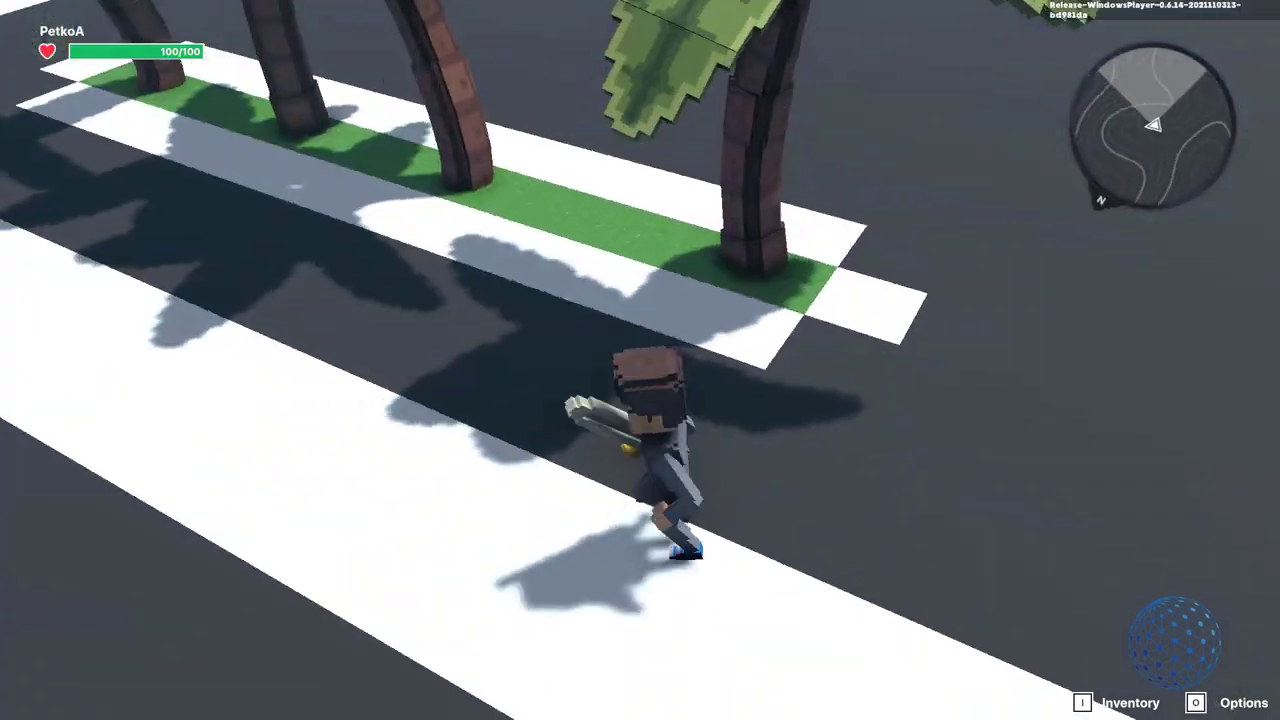
{"action": "key", "text": "w"}
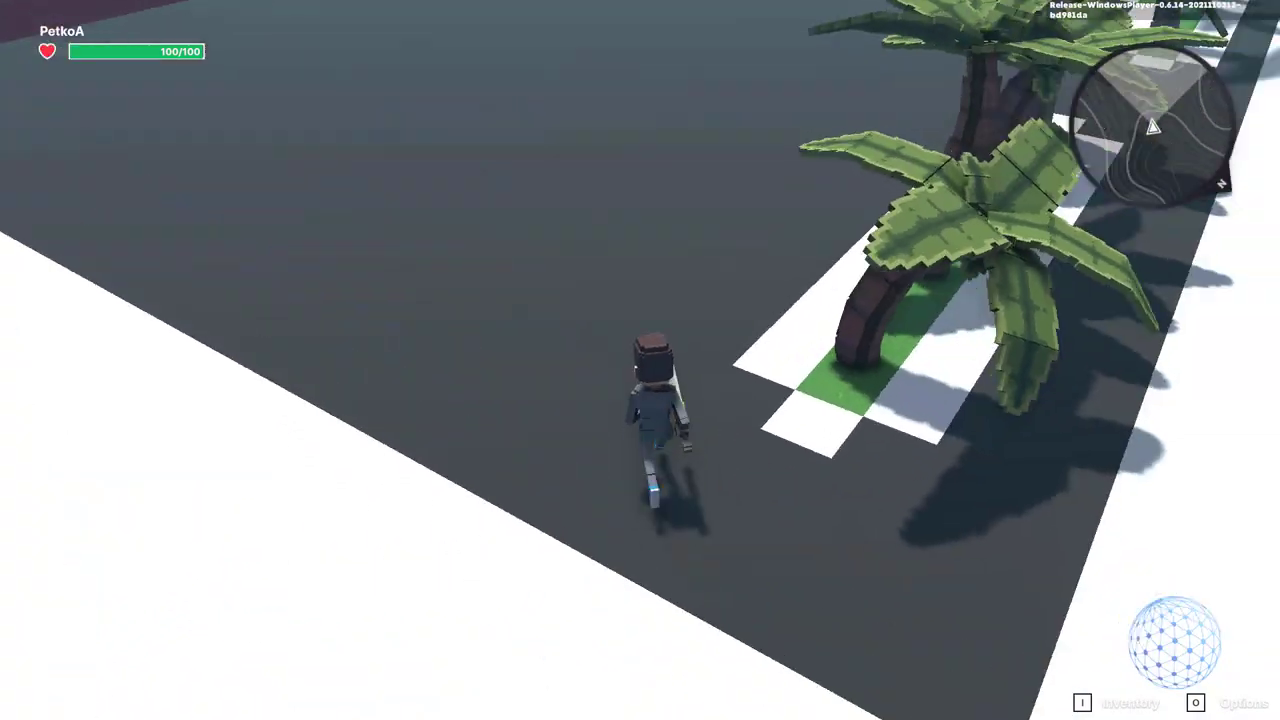
{"action": "key", "text": "w"}
- Move the avatar back and sideways in front of the row of four palms and end the play test
{"action": "key", "text": "s"}
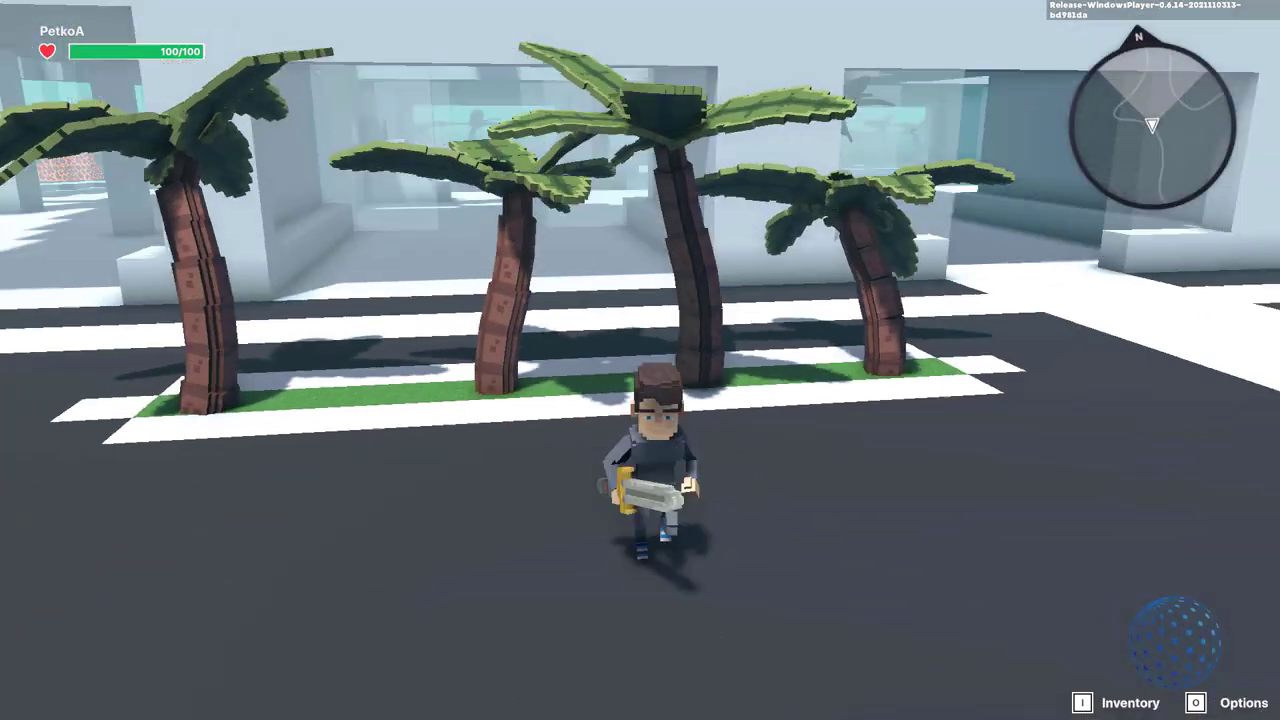
{"action": "key", "text": "d"}
{"action": "key", "text": "a"}
{"action": "key", "text": "w"}
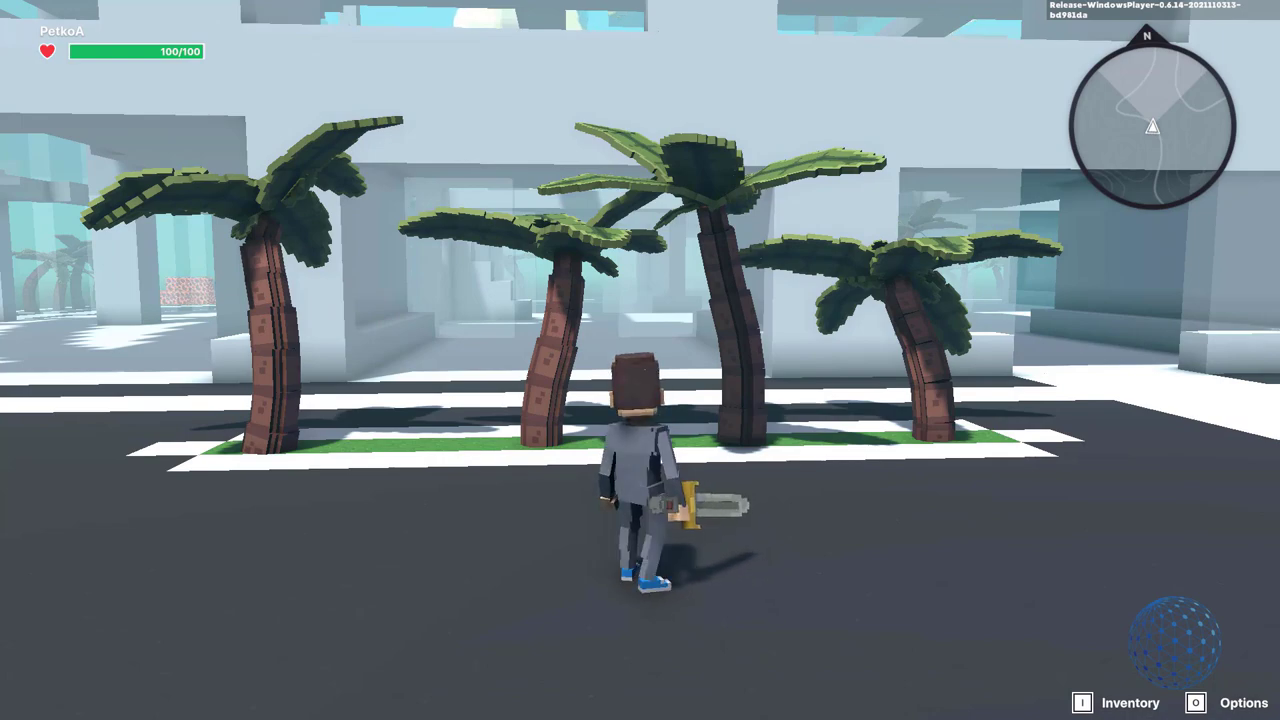
{"action": "key", "text": "Escape"}
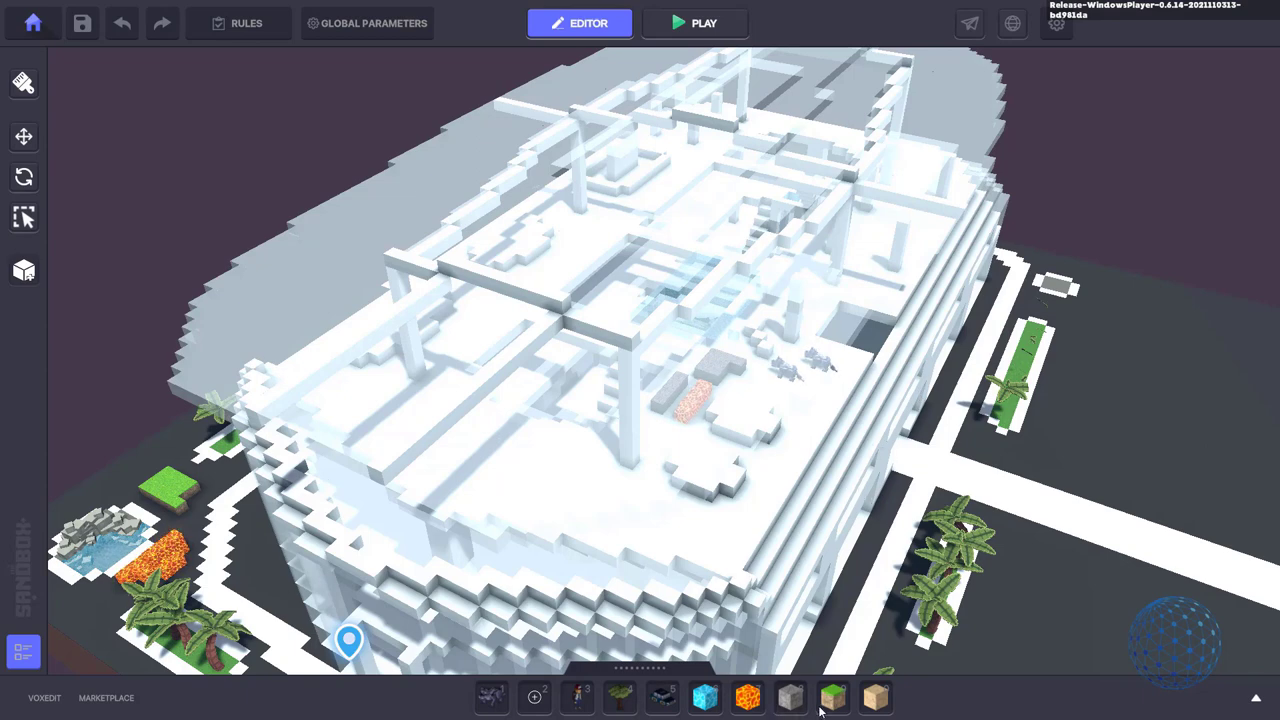
- Place Sand blocks on the asphalt beside the palm strip along the building's long side, stacking one on the base
{"action": "left_click", "coordinate": [875, 697]}
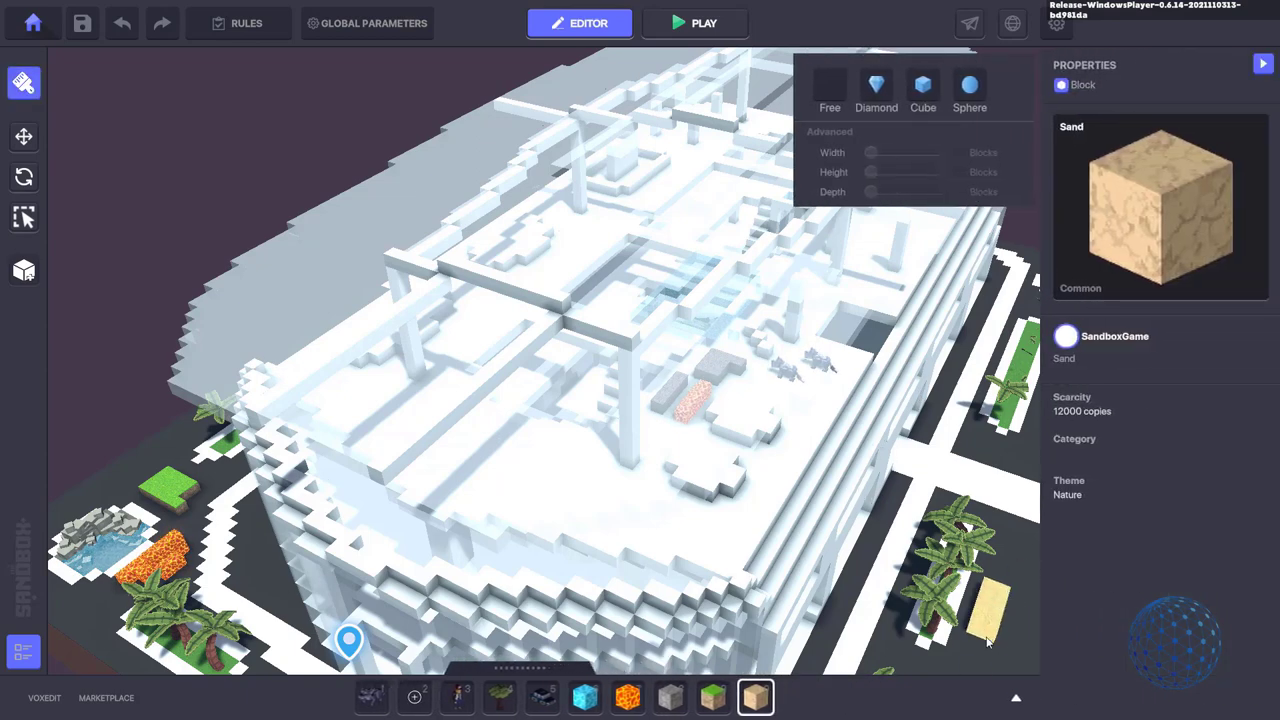
{"action": "left_click", "coordinate": [1010, 653]}
{"action": "left_click", "coordinate": [1000, 632]}
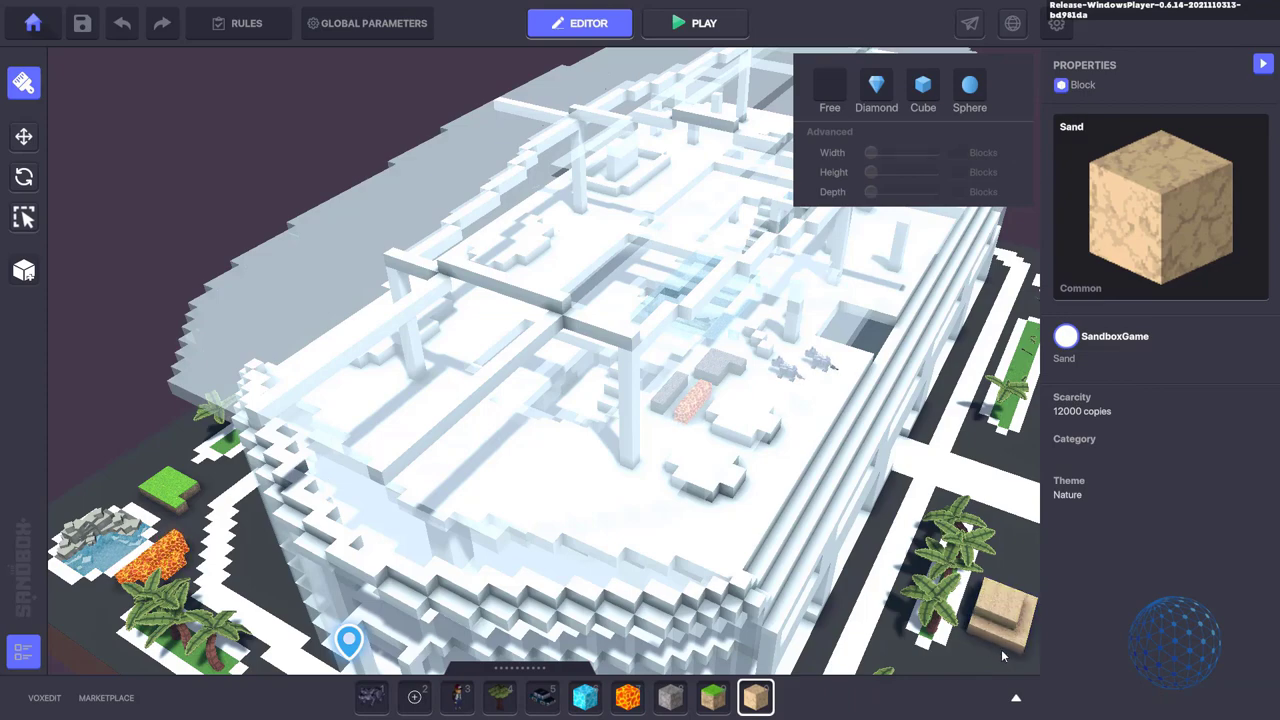
- Leave the shopping center editor and browse the published experiences in the Drafts Gallery
{"action": "left_click", "coordinate": [36, 26]}
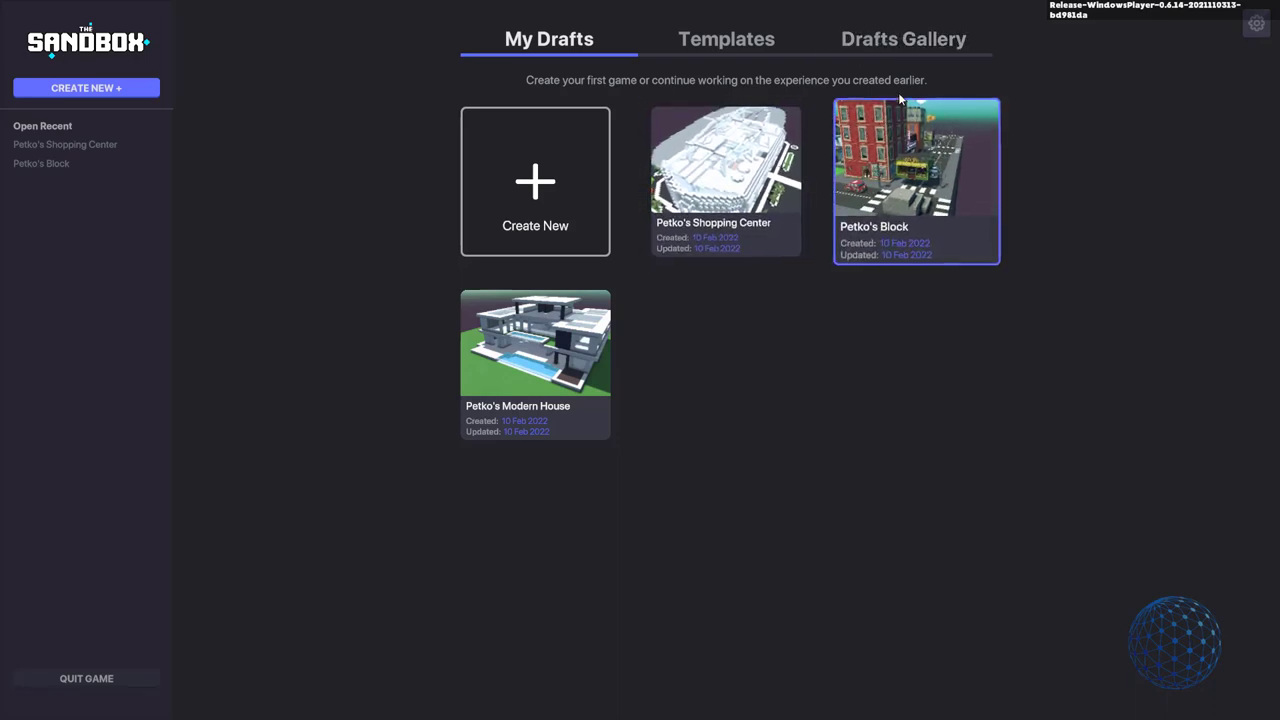
{"action": "left_click", "coordinate": [903, 49]}
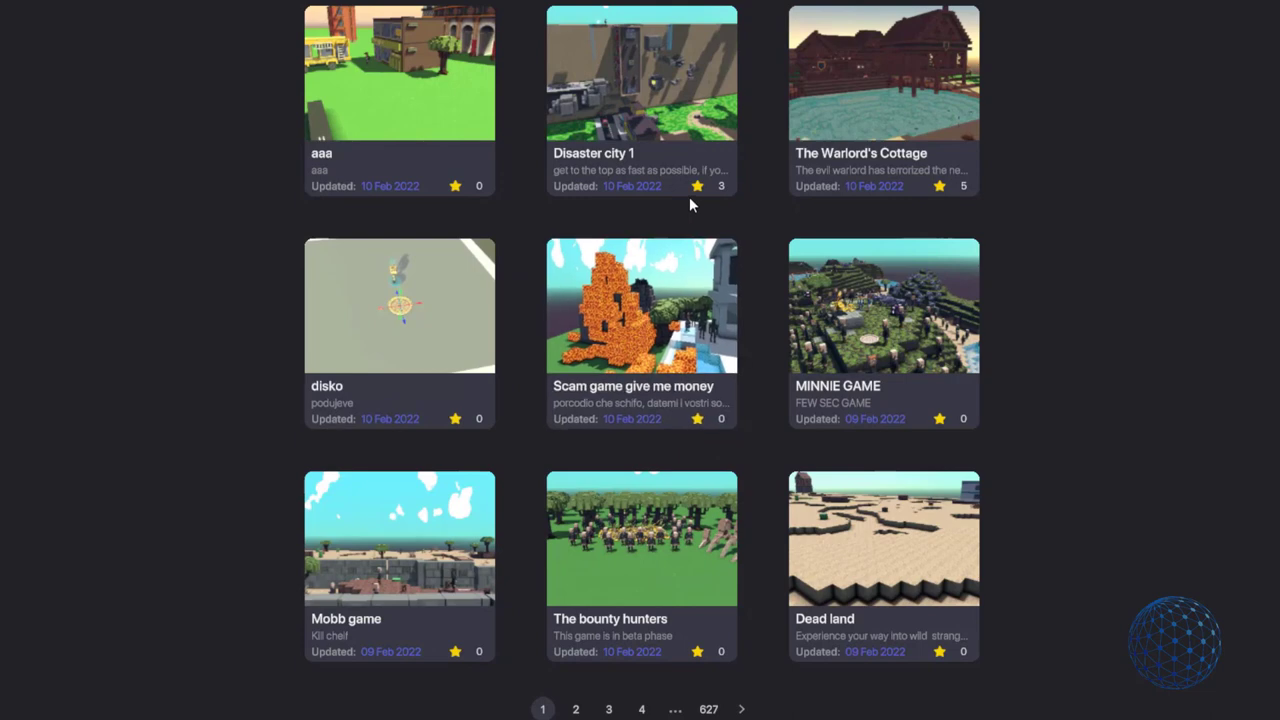
{"action": "left_click", "coordinate": [608, 709]}
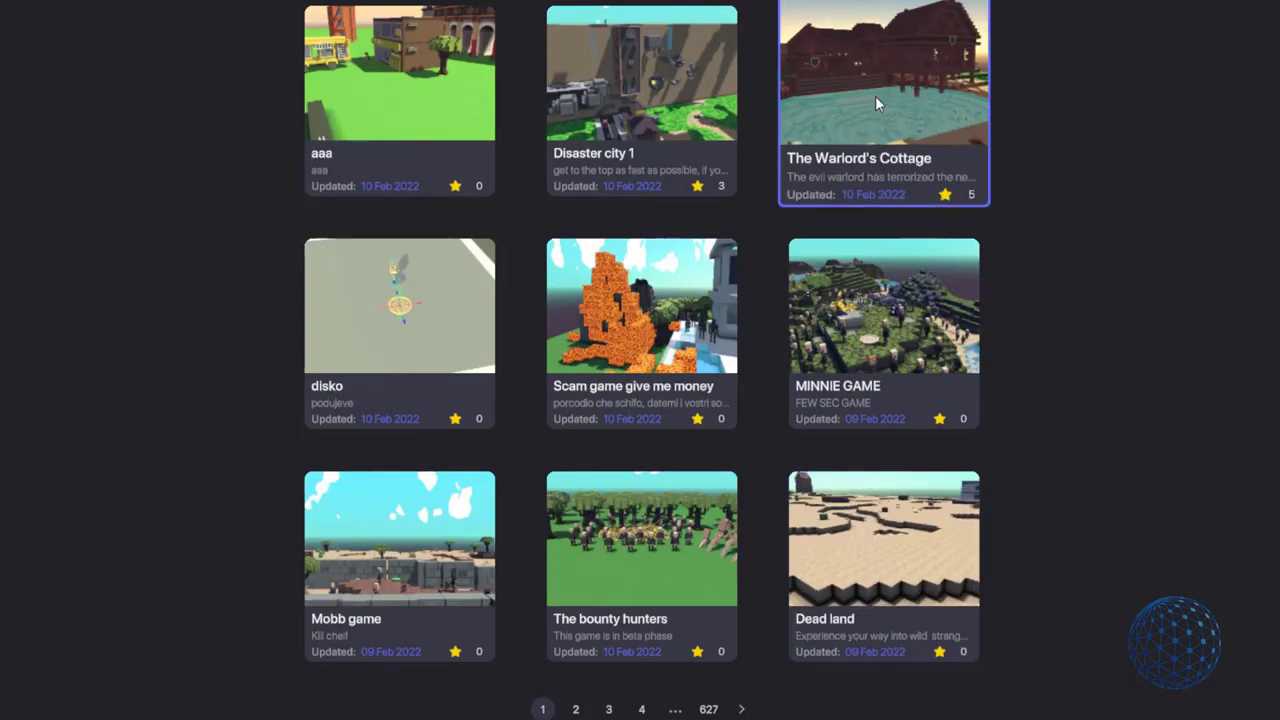
- Start playing The Warlord's Cottage from the gallery and walk the avatar across the grass from the starting trees
{"action": "left_click", "coordinate": [894, 176]}
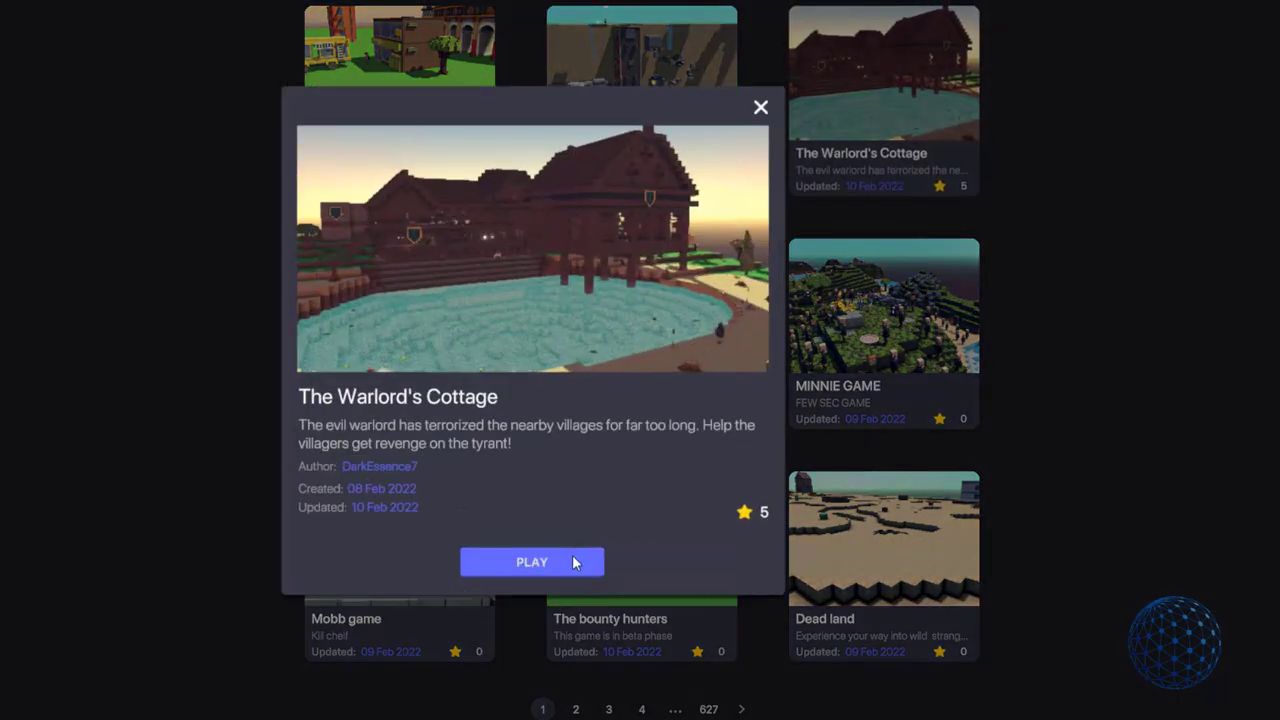
{"action": "left_click", "coordinate": [532, 562]}
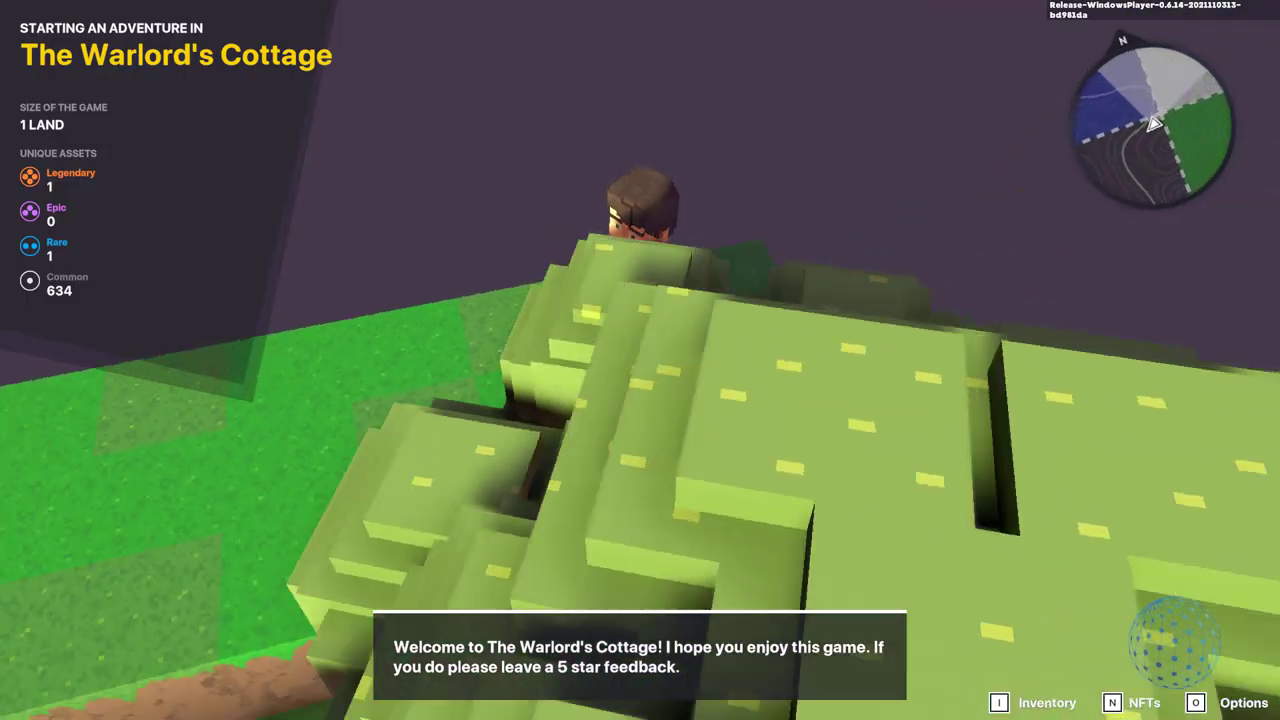
{"action": "key", "text": "w"}
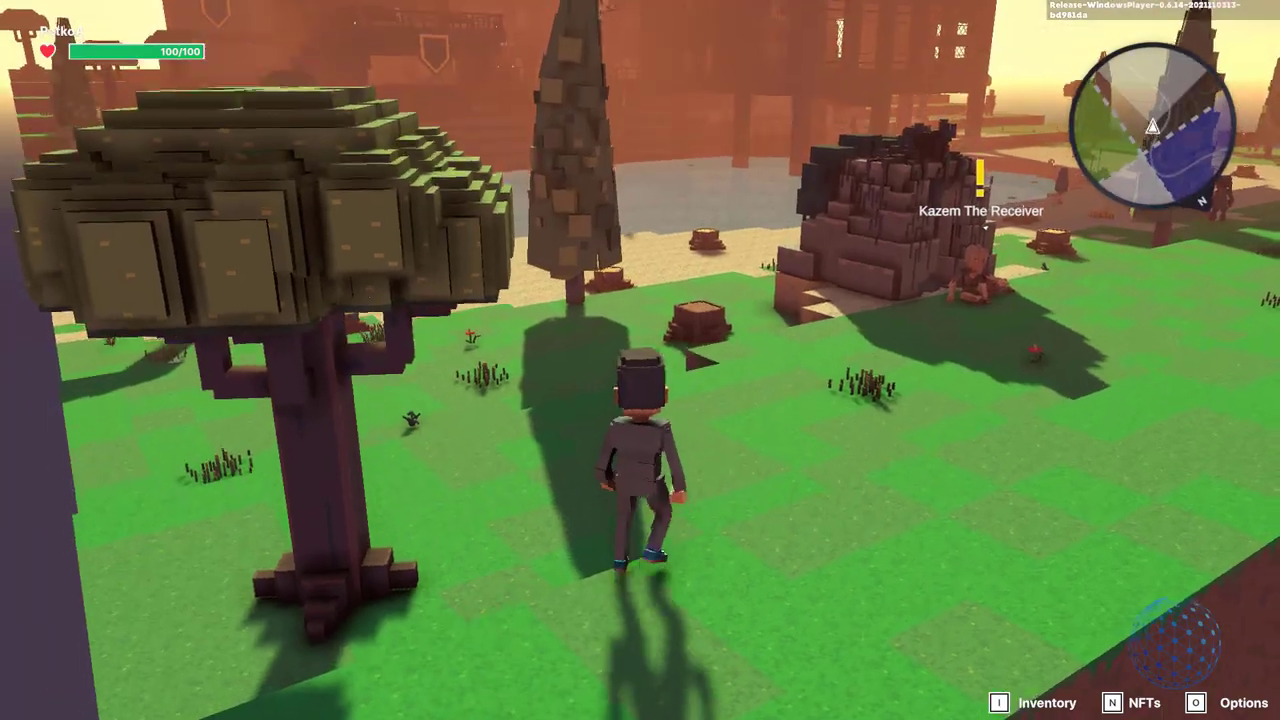
{"action": "key", "text": "w"}
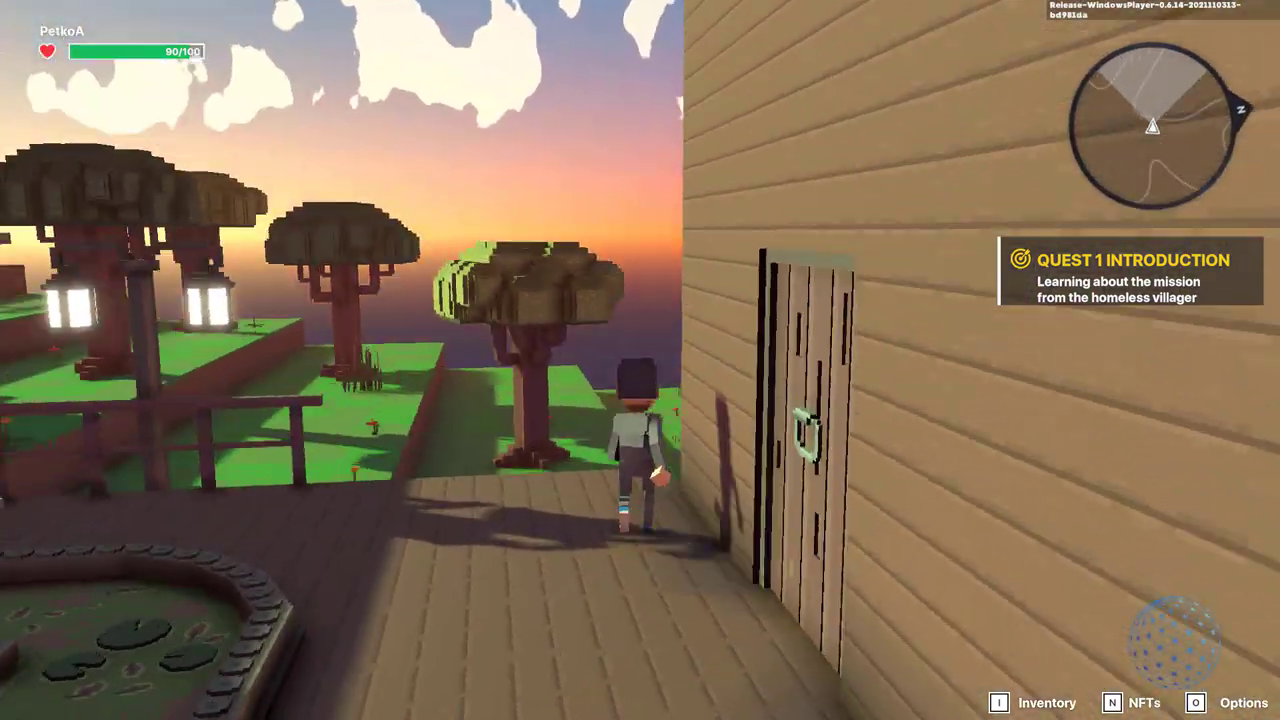
- Run the avatar off the wooden deck, across the grass and up the terraces to the fenced platform beside the house
{"action": "key", "text": "w"}
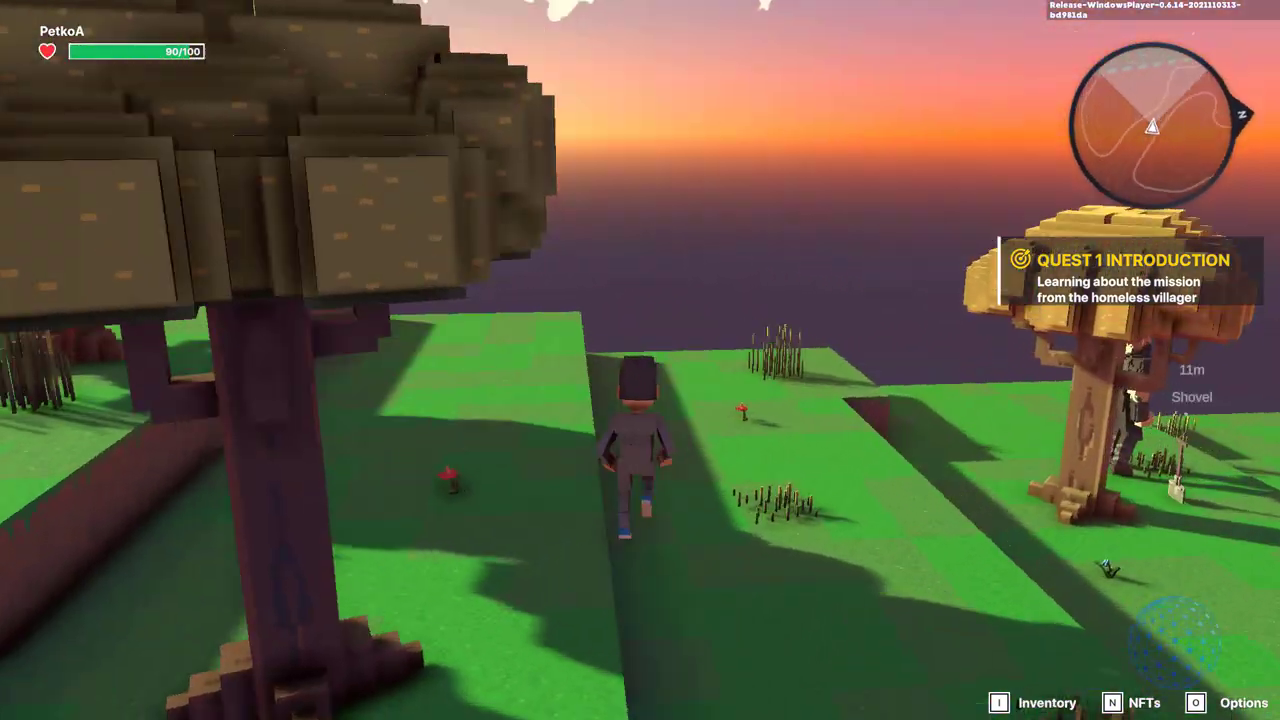
{"action": "key", "text": "w"}
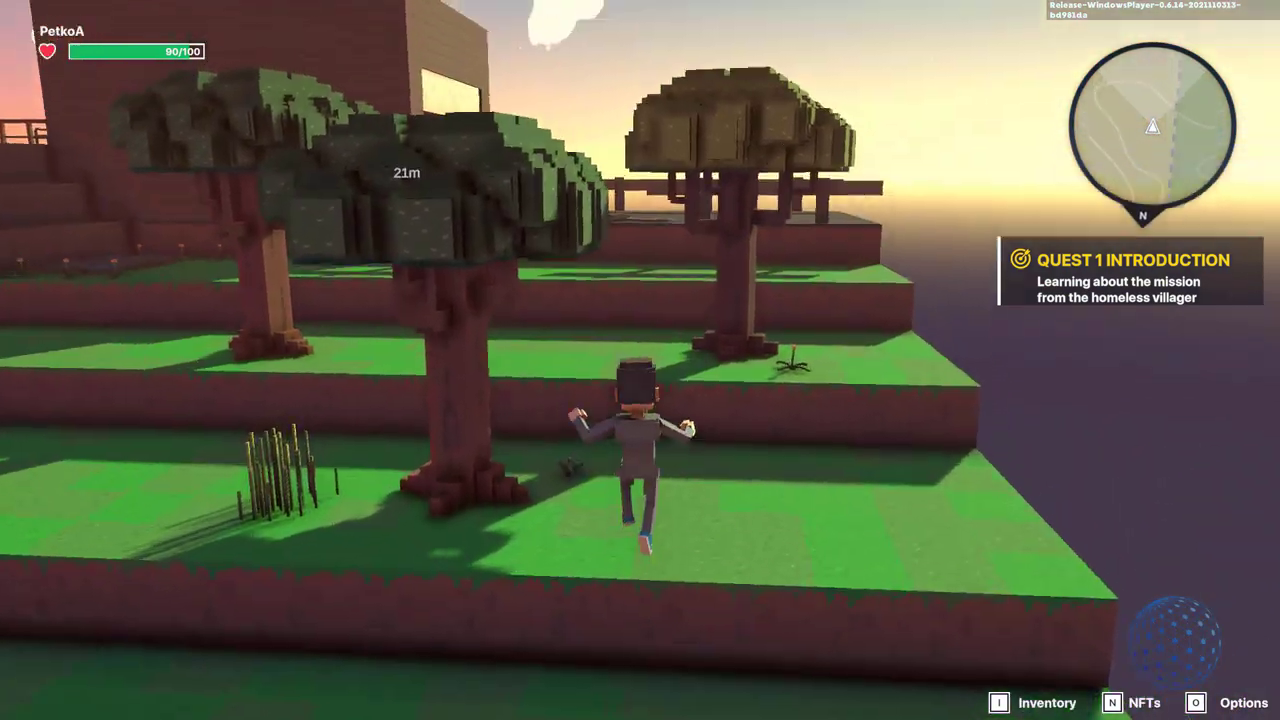
{"action": "key", "text": "w"}
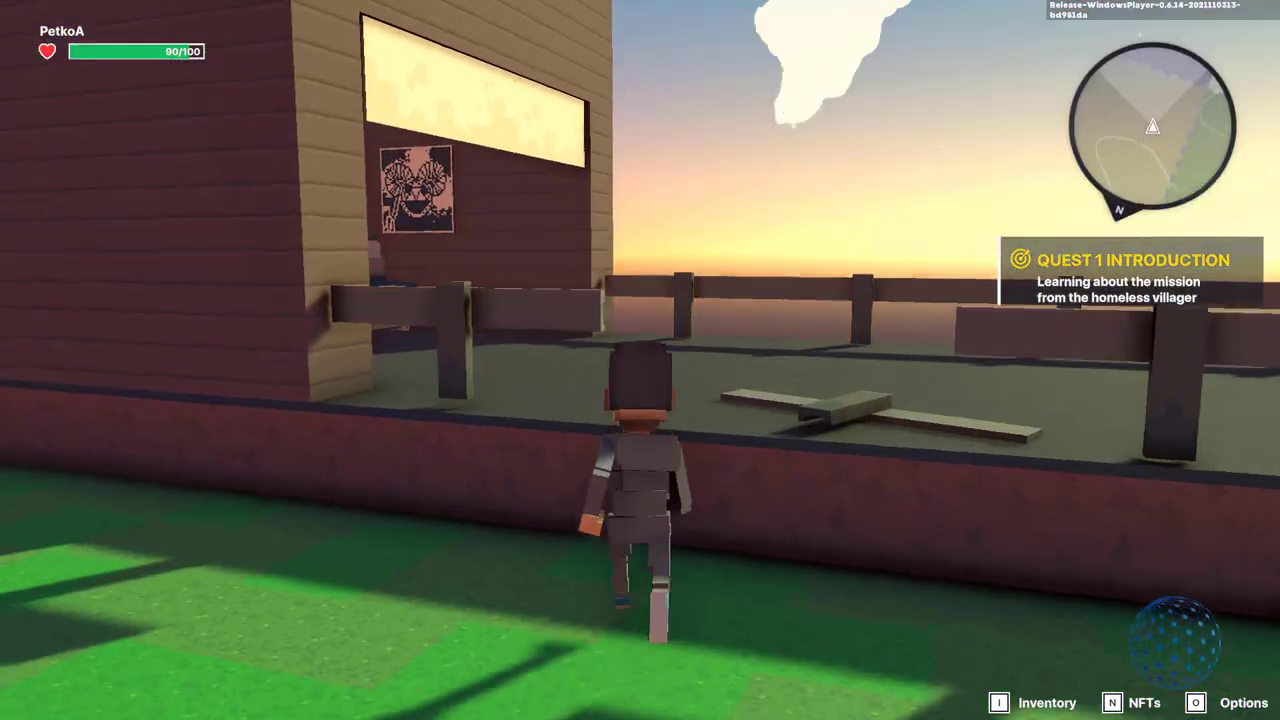
{"action": "key", "text": "w"}
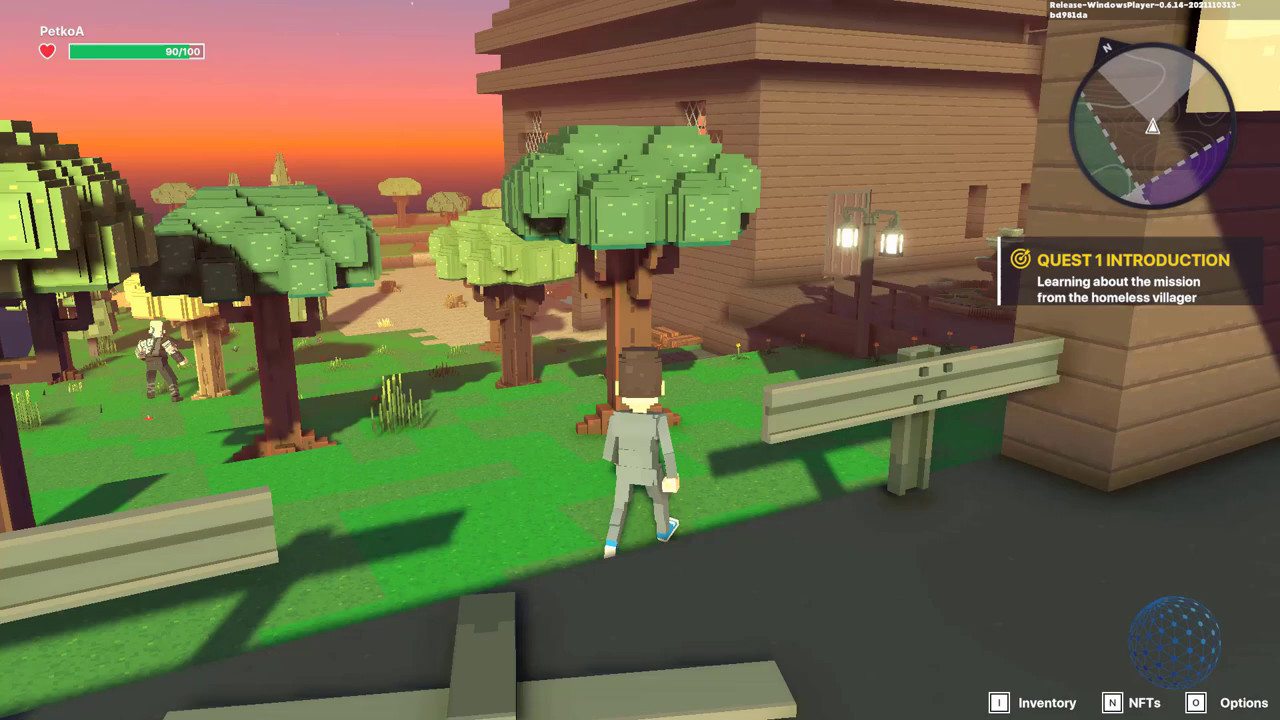
- Bring the avatar off the fenced platform and up the large steps onto the raised wooden deck
{"action": "key", "text": "s"}
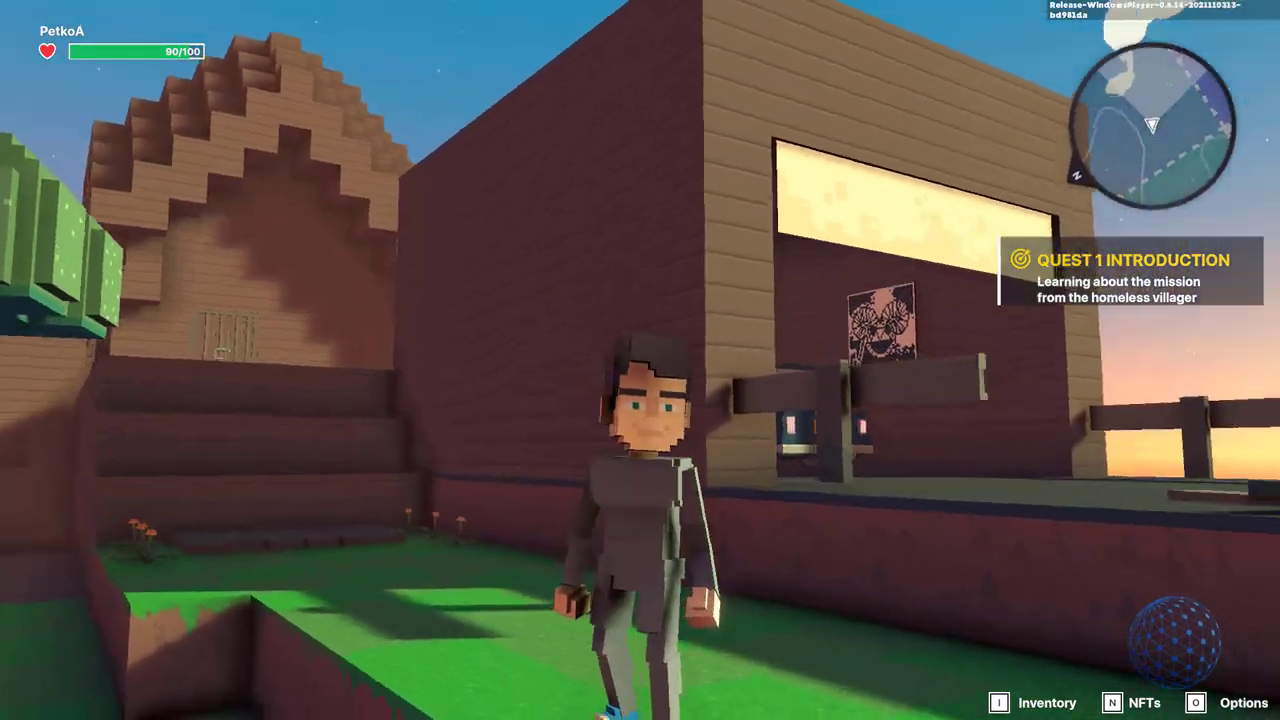
{"action": "key", "text": "w"}
{"action": "key", "text": "w"}
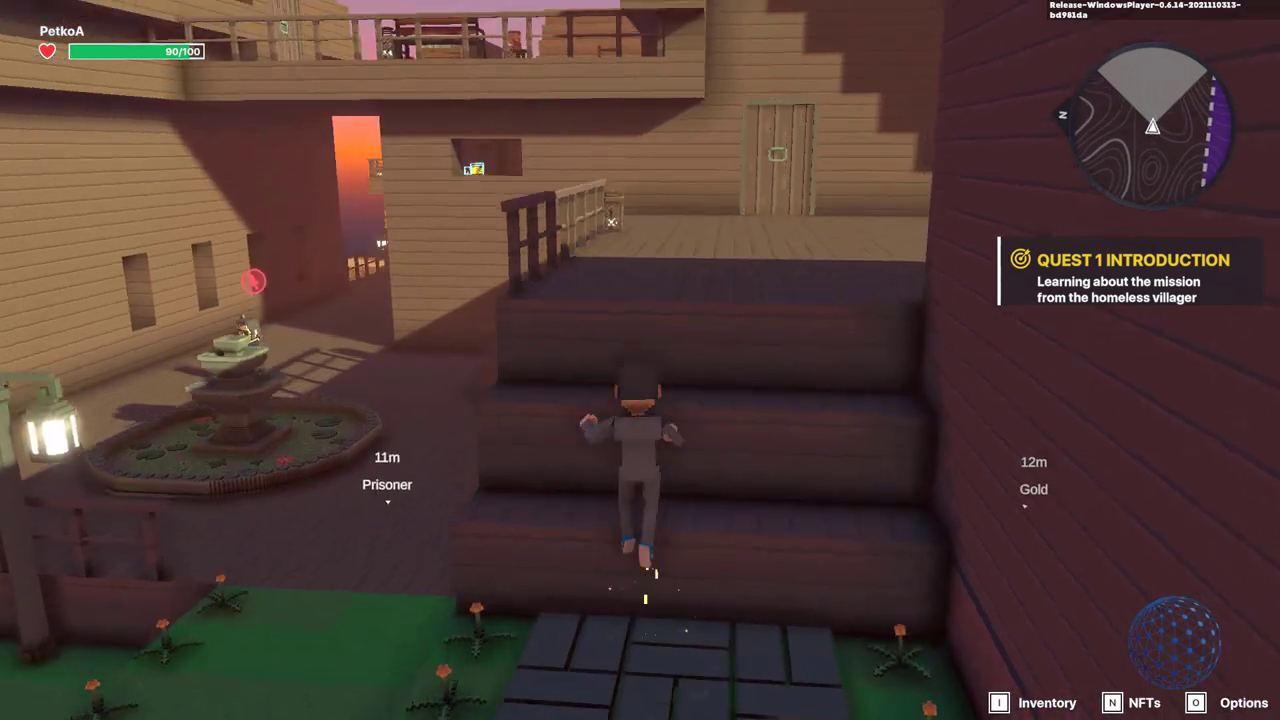
{"action": "key", "text": "w"}
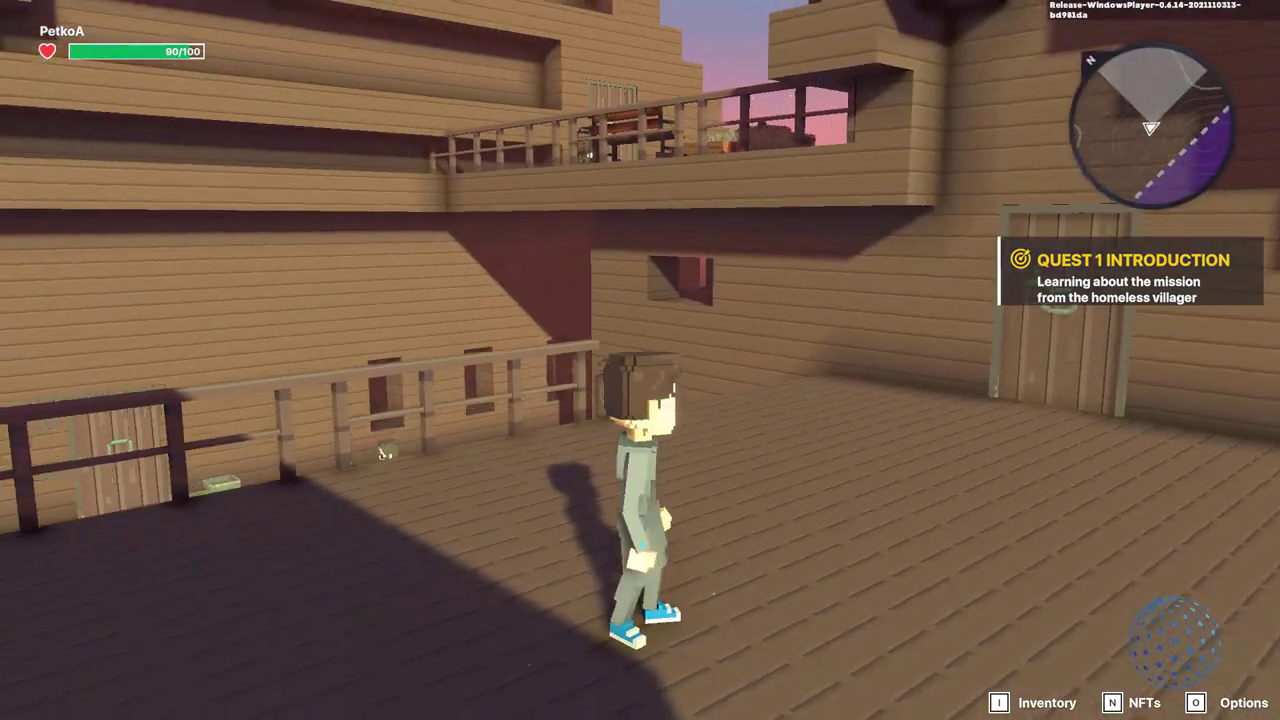
- Run the avatar off the raised deck and across the grass to the merchant beside the camel cart
{"action": "key", "text": "w"}
{"action": "key", "text": "w"}
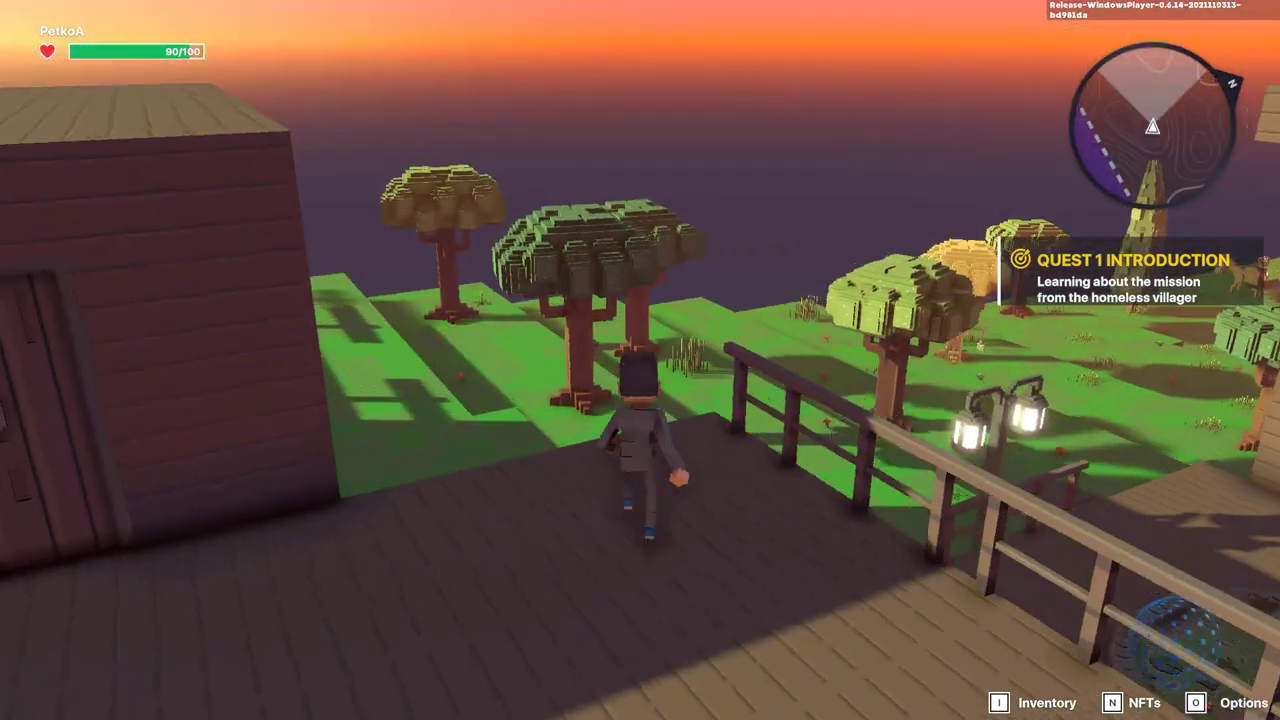
{"action": "key", "text": "w"}
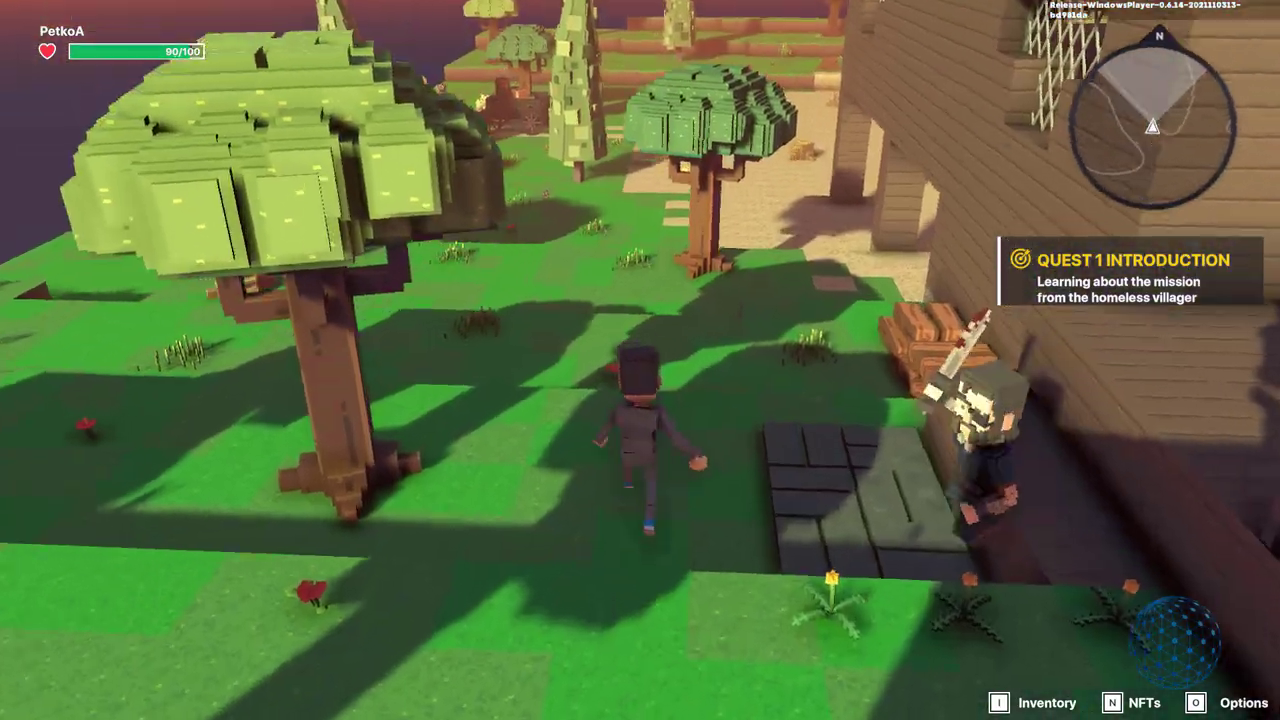
{"action": "key", "text": "w"}
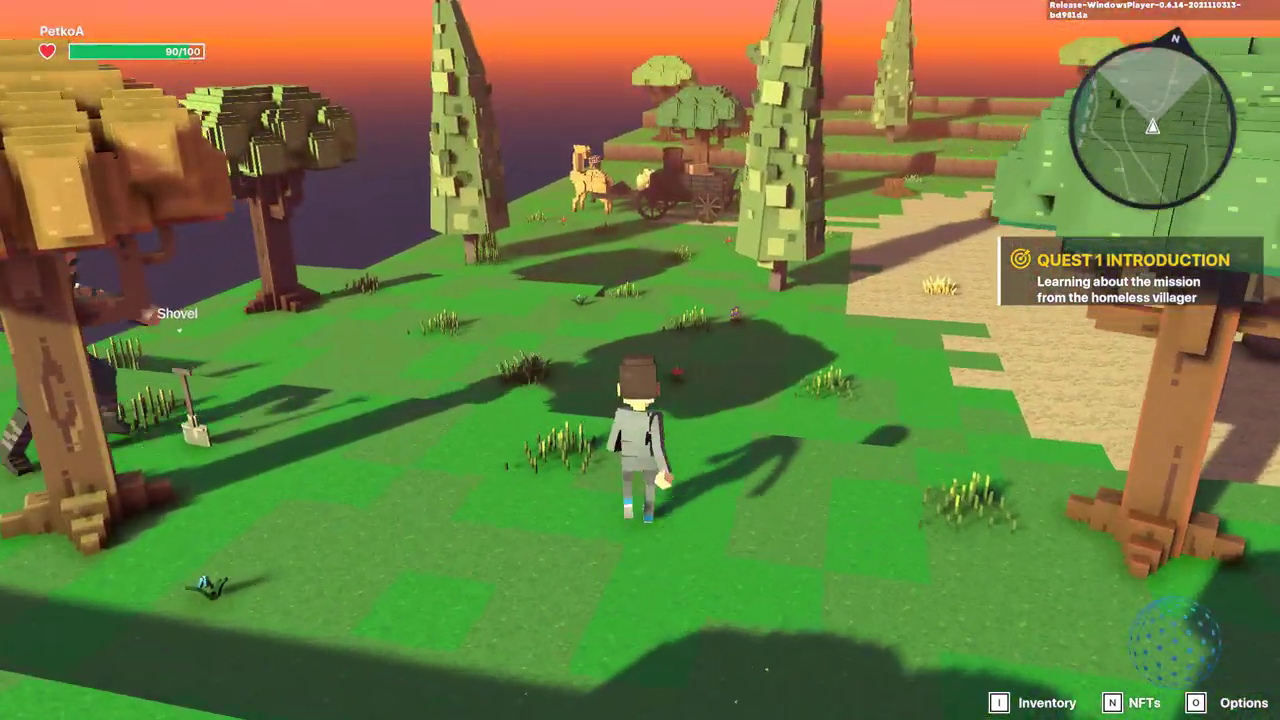
{"action": "key", "text": "w"}
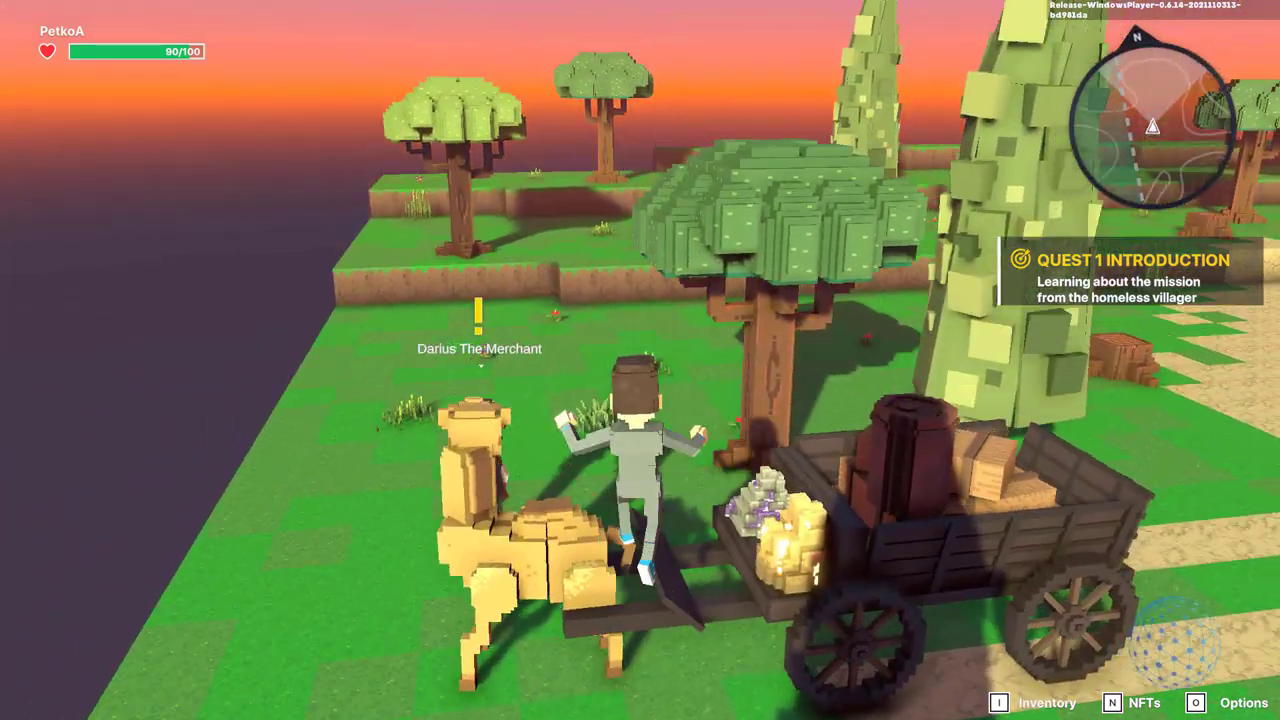
- Walk the avatar past the merchant and the trees to the stump at the edge of the sand
{"action": "key", "text": "w"}
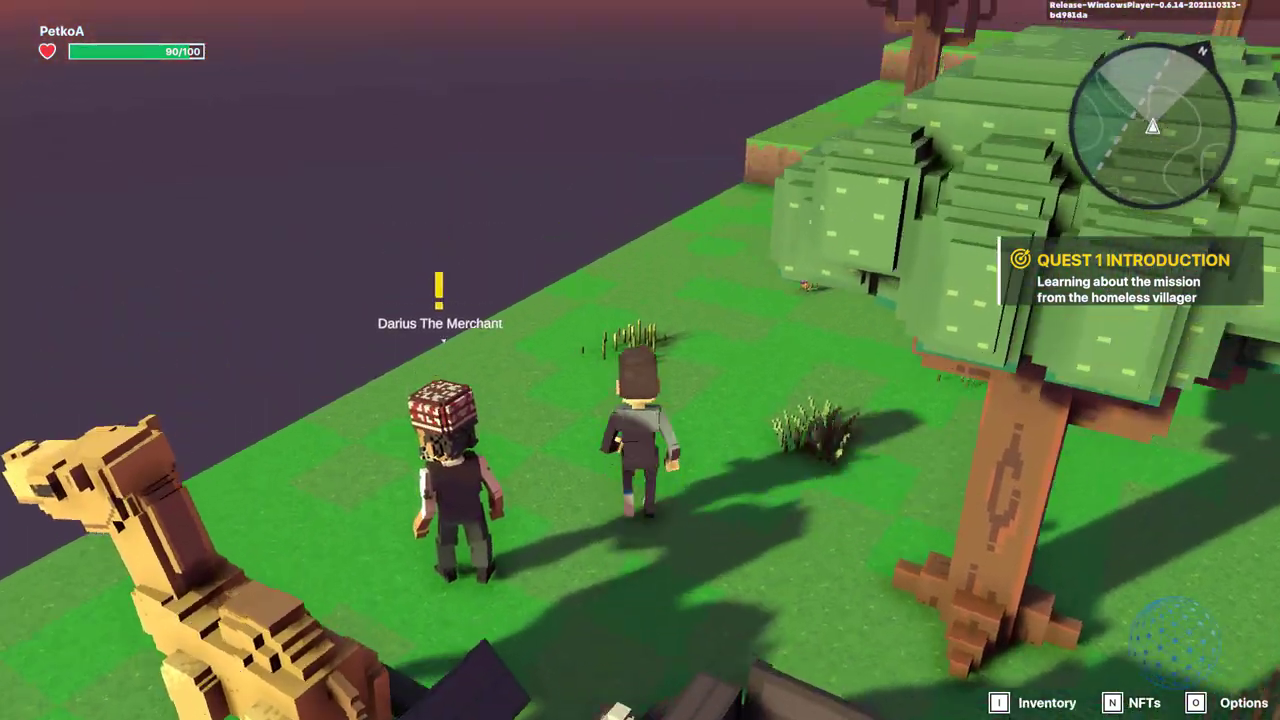
{"action": "key", "text": "w"}
{"action": "key", "text": "a"}
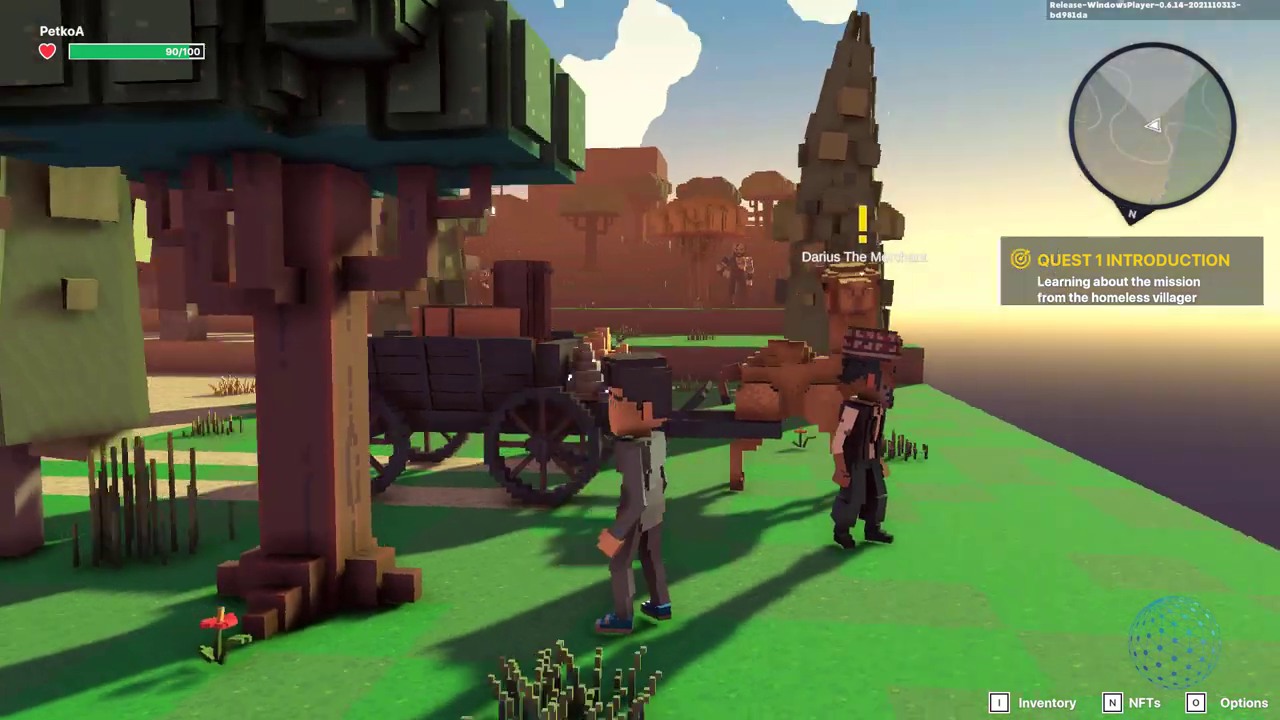
{"action": "key", "text": "w"}
{"action": "key", "text": "w"}
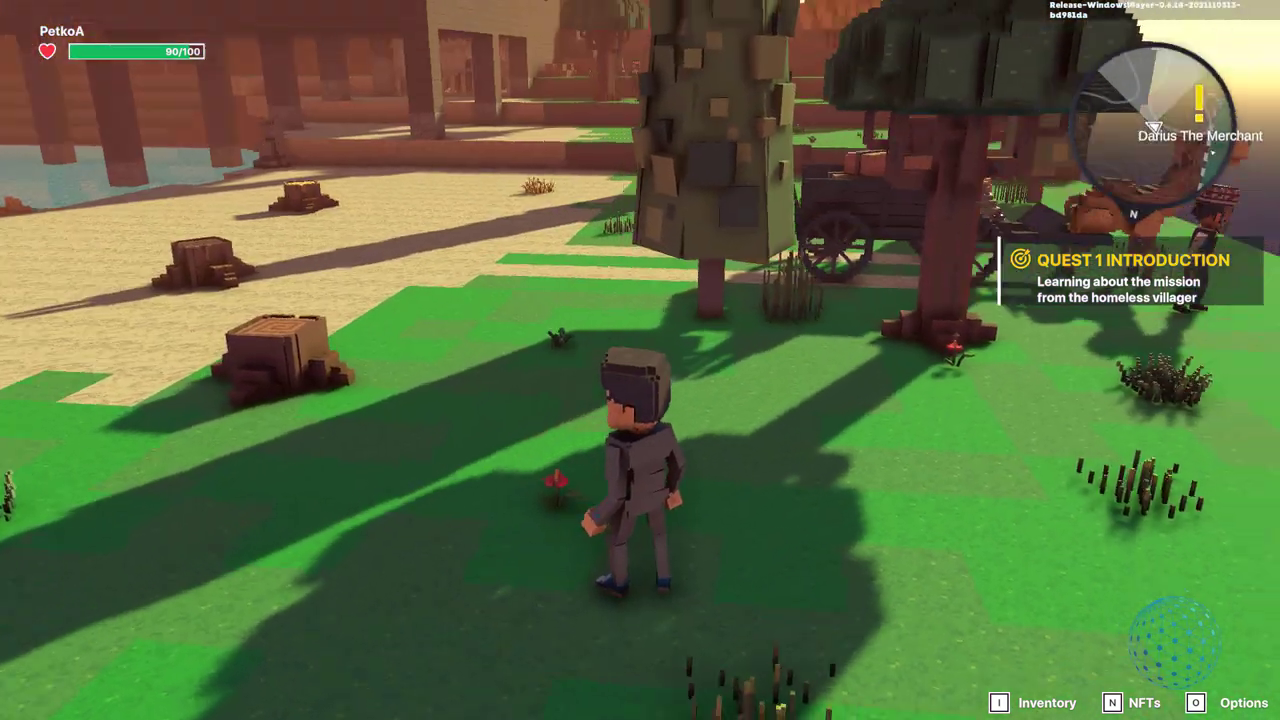
{"action": "key", "text": "w"}
{"action": "key", "text": "w"}
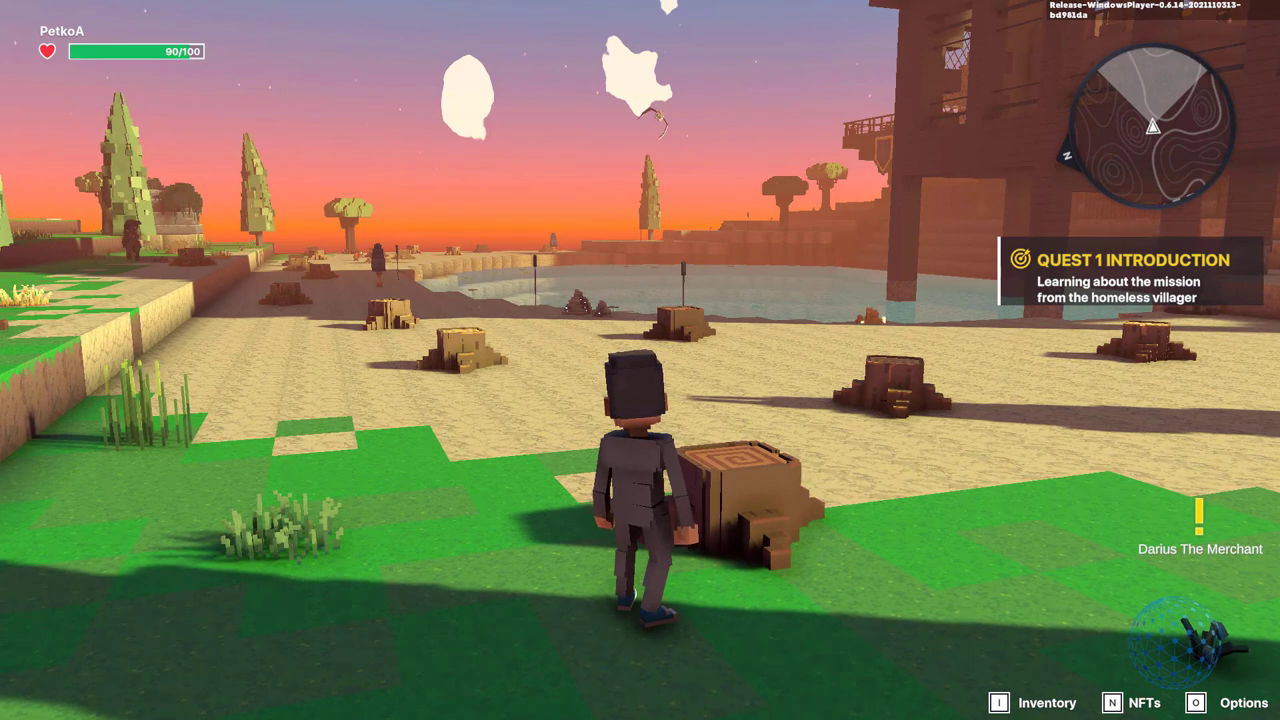
- Walk the avatar among the tree stumps on the sand near the pond and leave the game for the Game Maker web page
{"action": "key", "text": "d"}
{"action": "key", "text": "w"}
{"action": "key", "text": "w"}
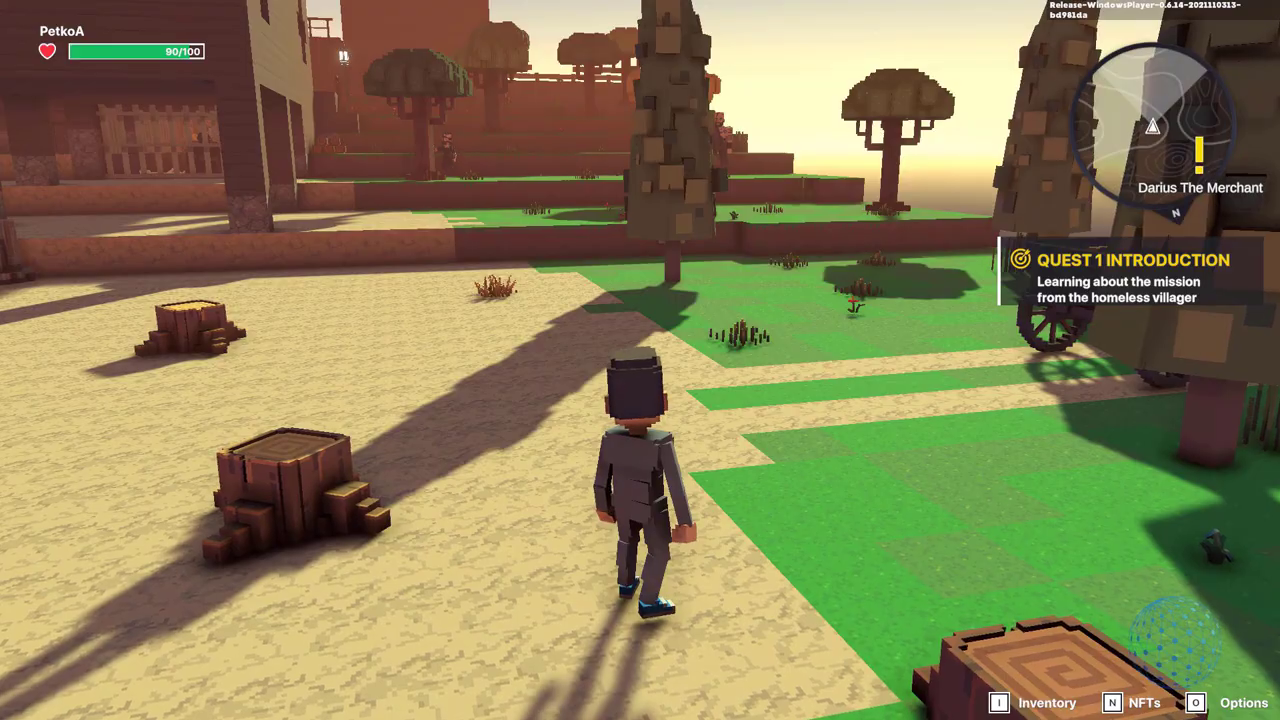
{"action": "key", "text": "d"}
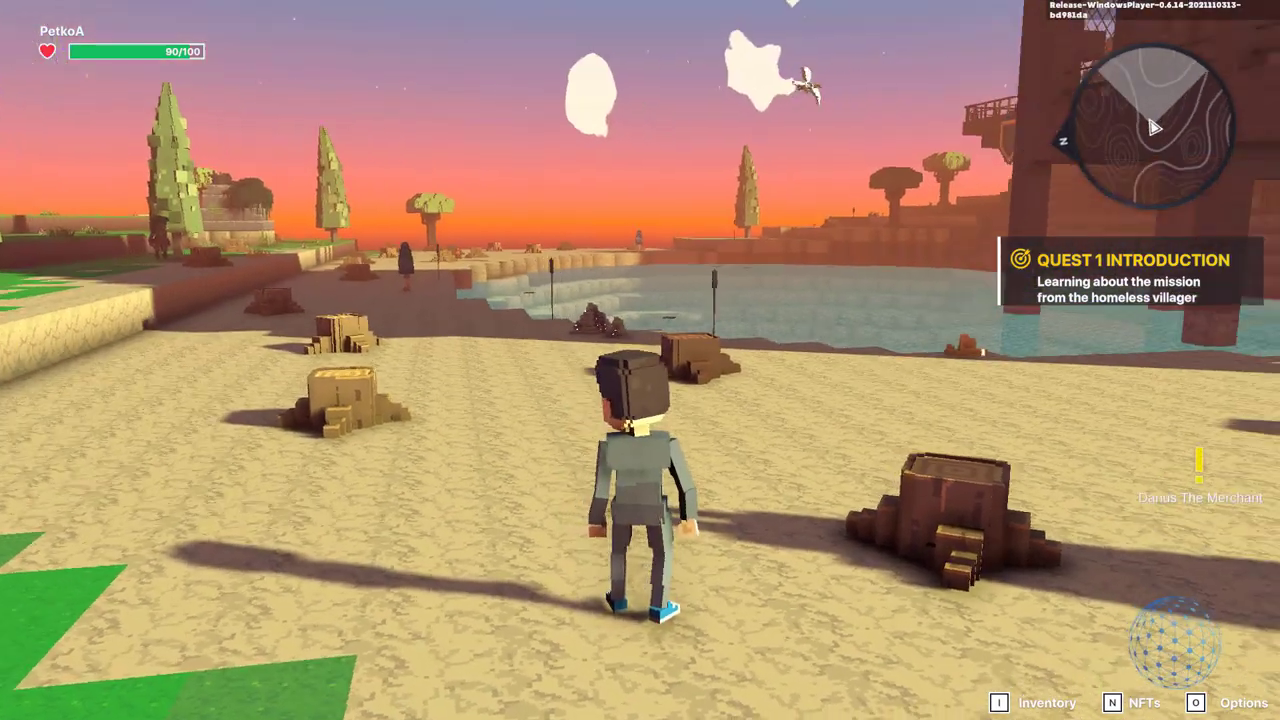
{"action": "key", "text": "w"}
{"action": "key", "text": "d"}
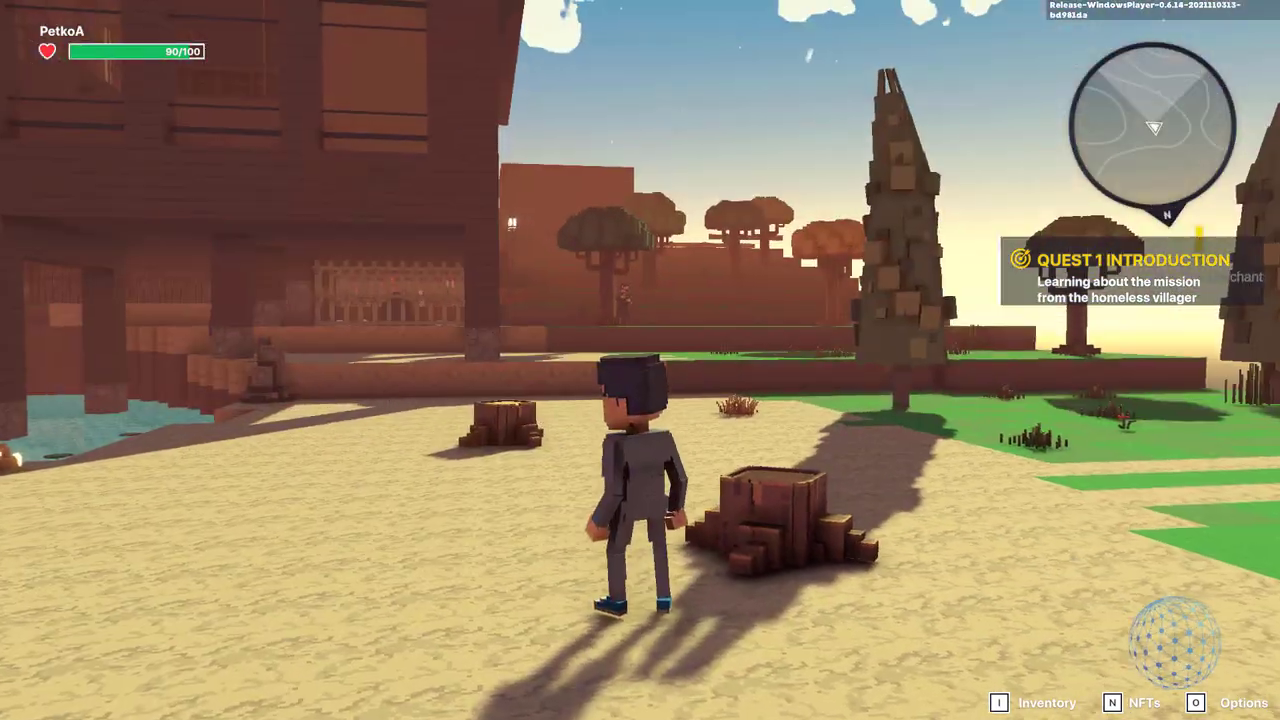
{"action": "key", "text": "Escape"}
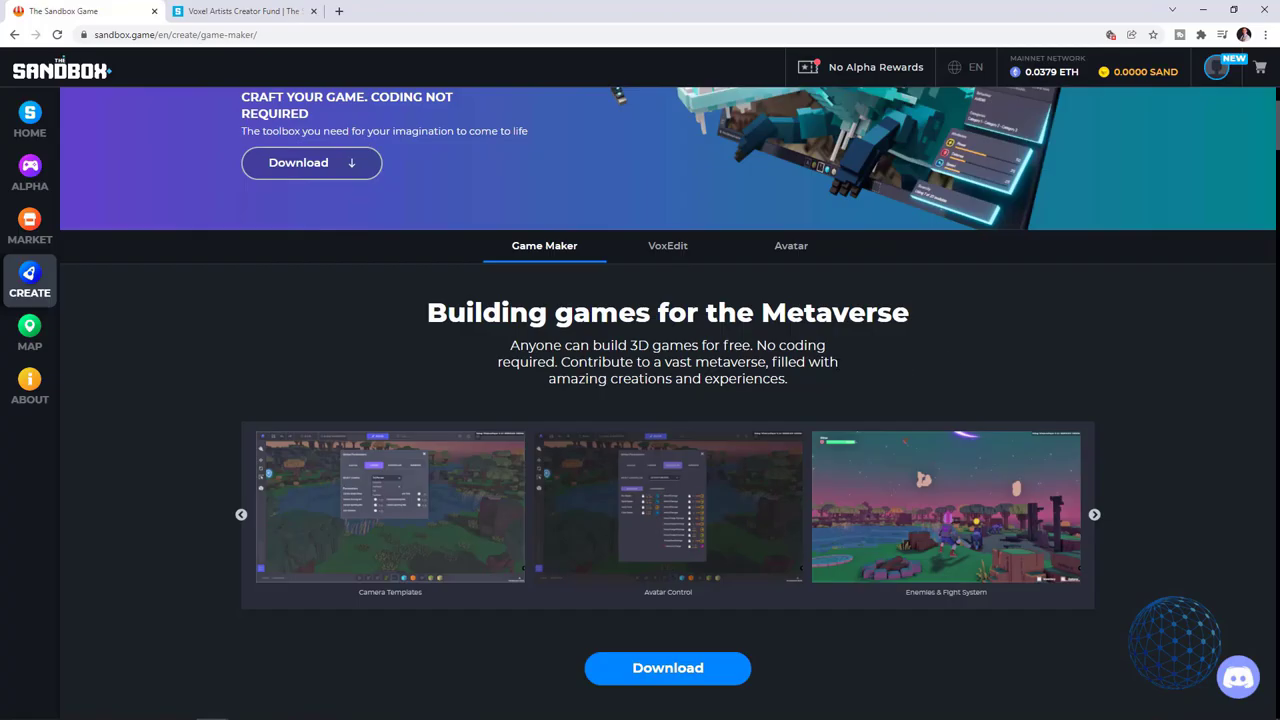
- Examine the Game Maker page's feature videos and its sections on free creation, sharing and no-code building
{"action": "scroll", "coordinate": [840, 363], "scroll_direction": "down", "scroll_amount": 3}
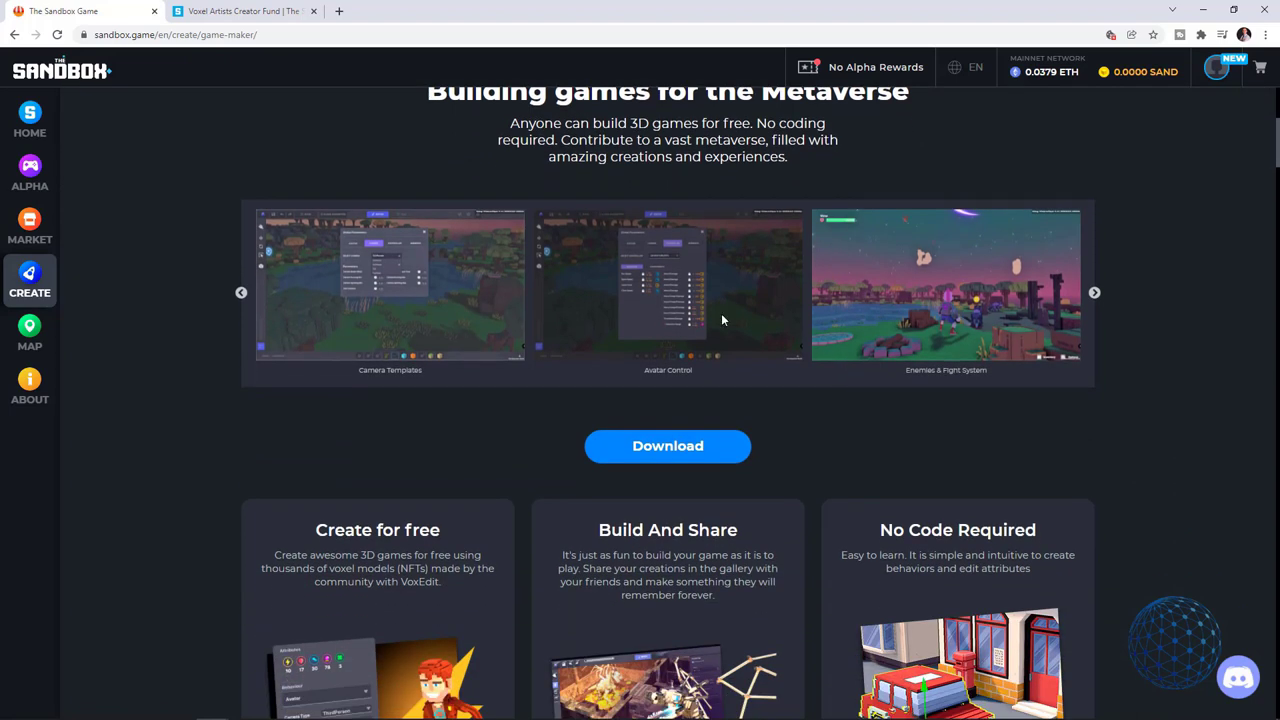
{"action": "scroll", "coordinate": [981, 524], "scroll_direction": "down", "scroll_amount": 2}
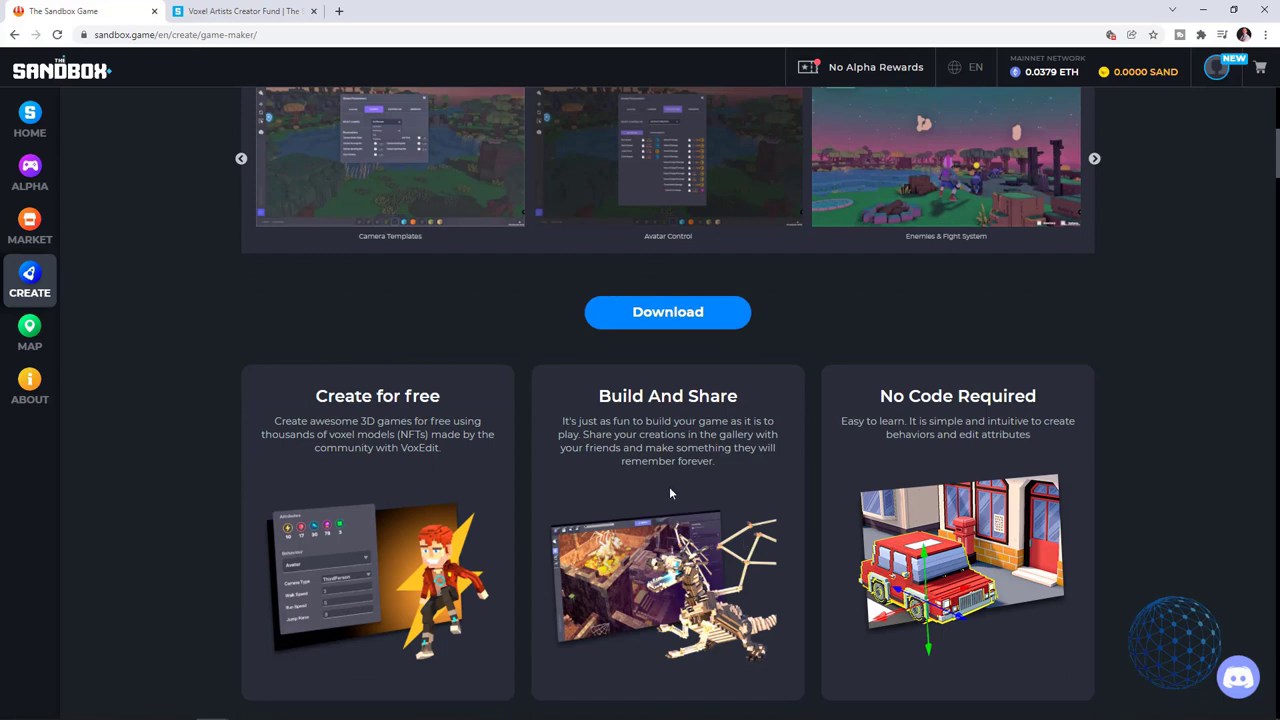
{"action": "scroll", "coordinate": [693, 488], "scroll_direction": "up", "scroll_amount": 1}
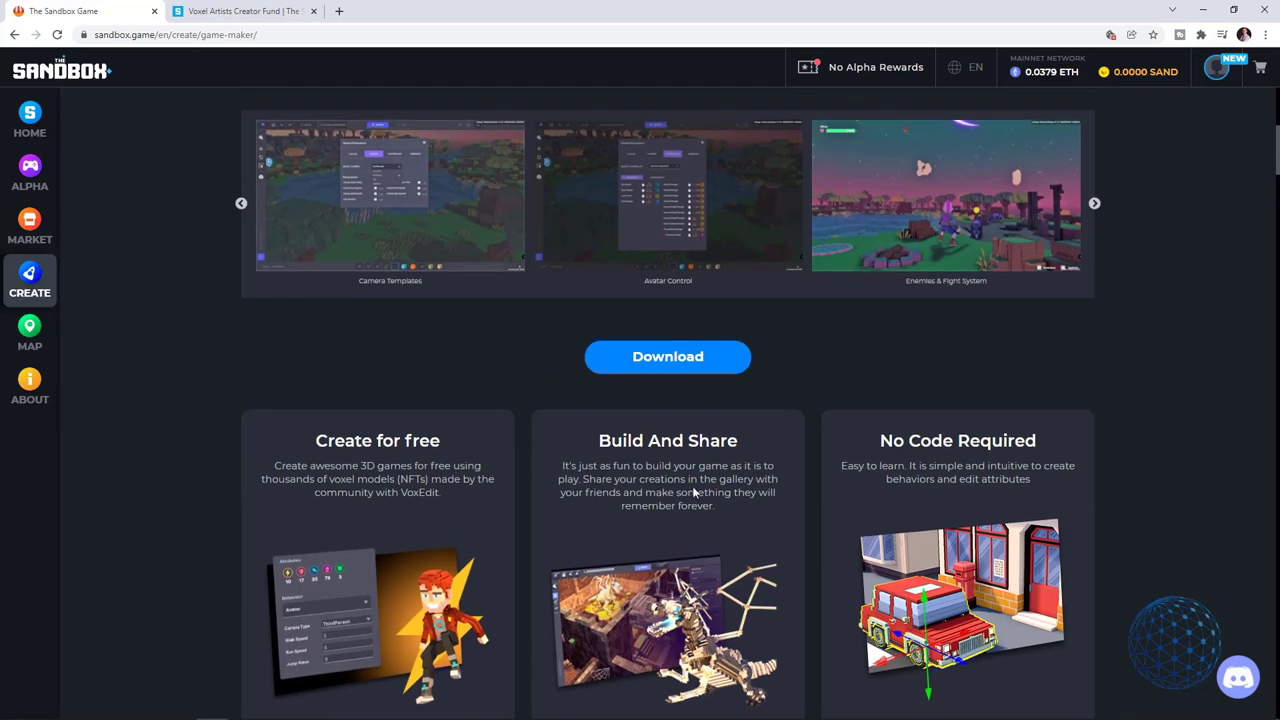
{"action": "scroll", "coordinate": [693, 490], "scroll_direction": "up", "scroll_amount": 4}
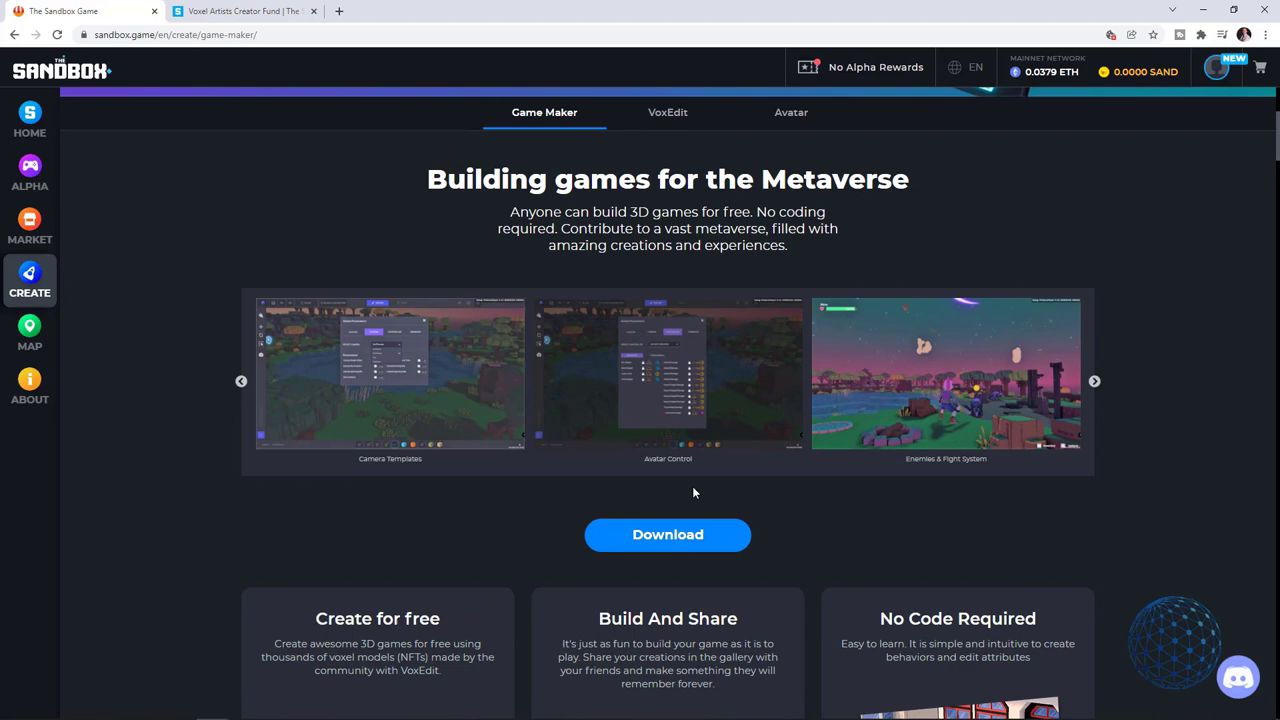
{"action": "scroll", "coordinate": [692, 486], "scroll_direction": "up", "scroll_amount": 2}
{"action": "scroll", "coordinate": [768, 531], "scroll_direction": "down", "scroll_amount": 3}
{"action": "scroll", "coordinate": [766, 505], "scroll_direction": "up", "scroll_amount": 3}
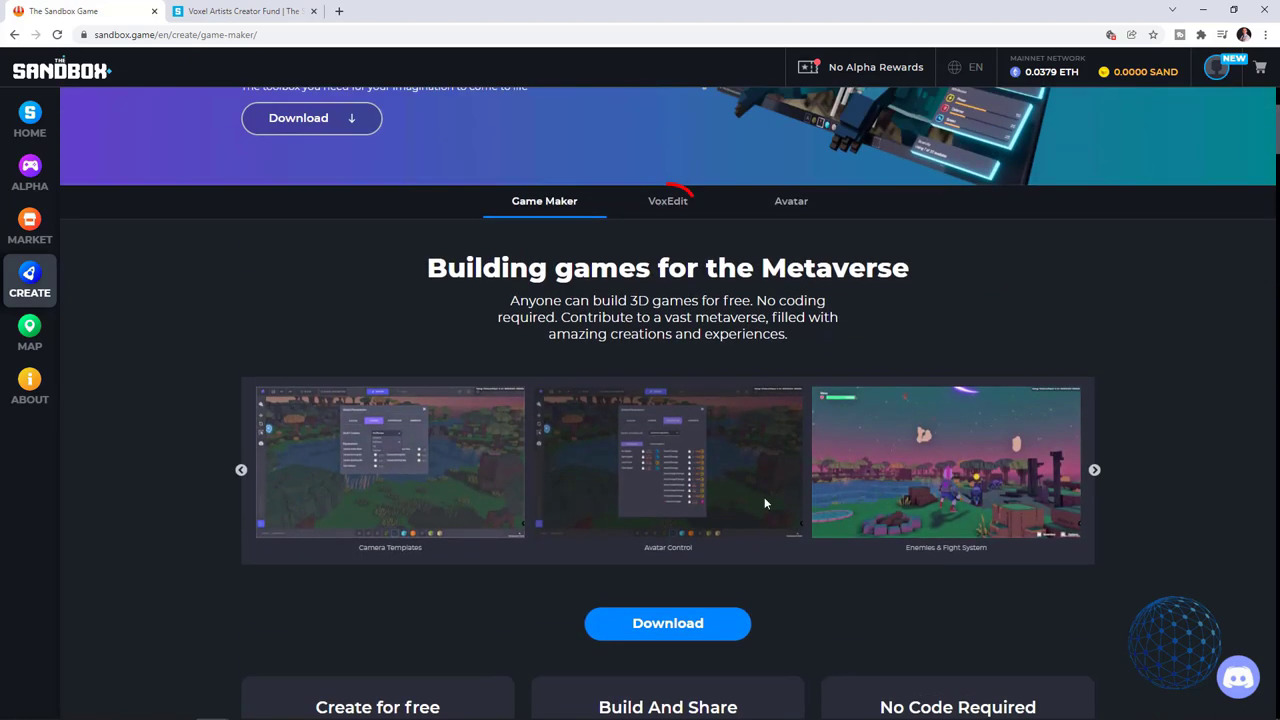
- Open the VoxEdit page and review its Vox model guide and the artists' creations
{"action": "left_click", "coordinate": [689, 213]}
{"action": "scroll", "coordinate": [836, 517], "scroll_direction": "down", "scroll_amount": 10}
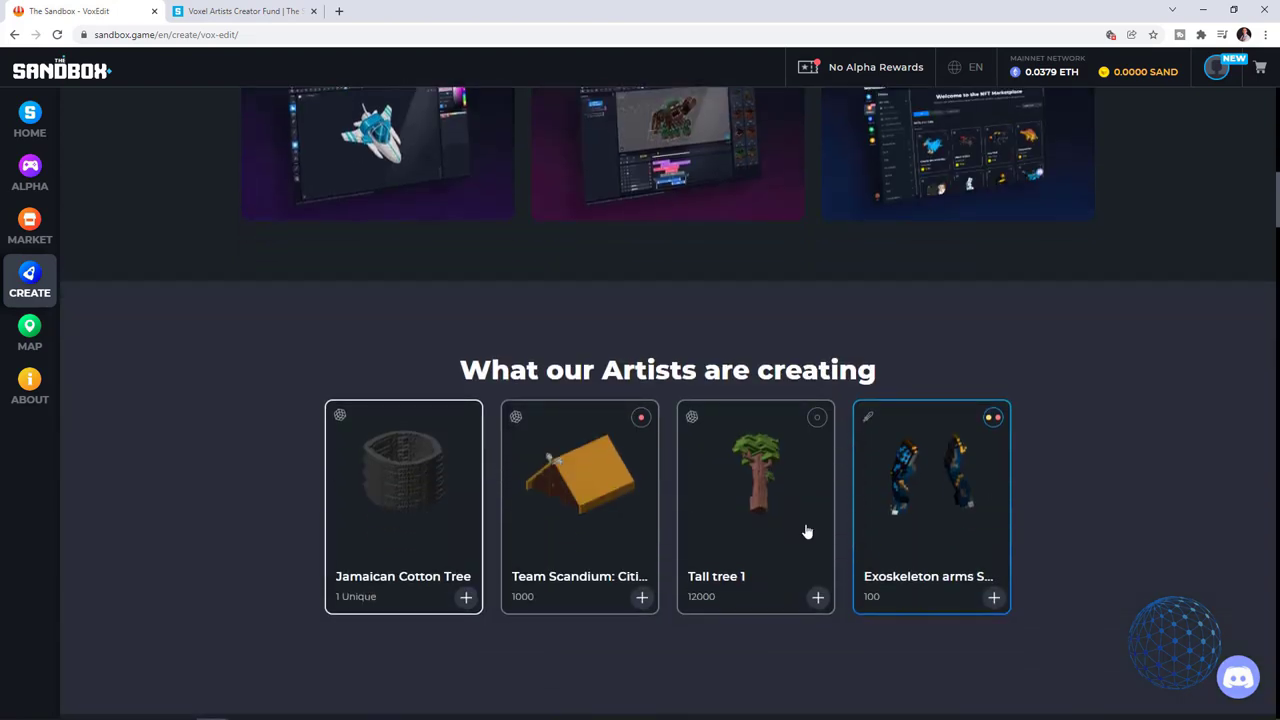
{"action": "scroll", "coordinate": [806, 531], "scroll_direction": "up", "scroll_amount": 10}
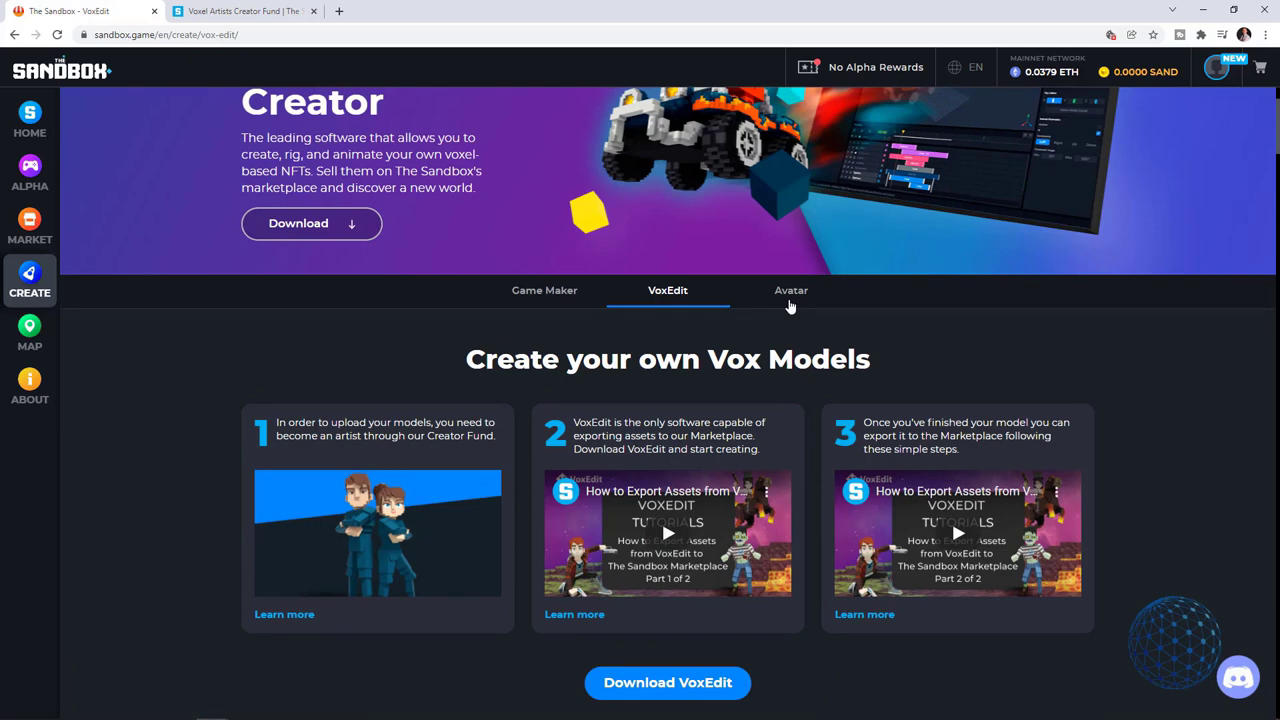
- View the Avatar creation page and return to the Game Maker page
{"action": "left_click", "coordinate": [790, 292]}
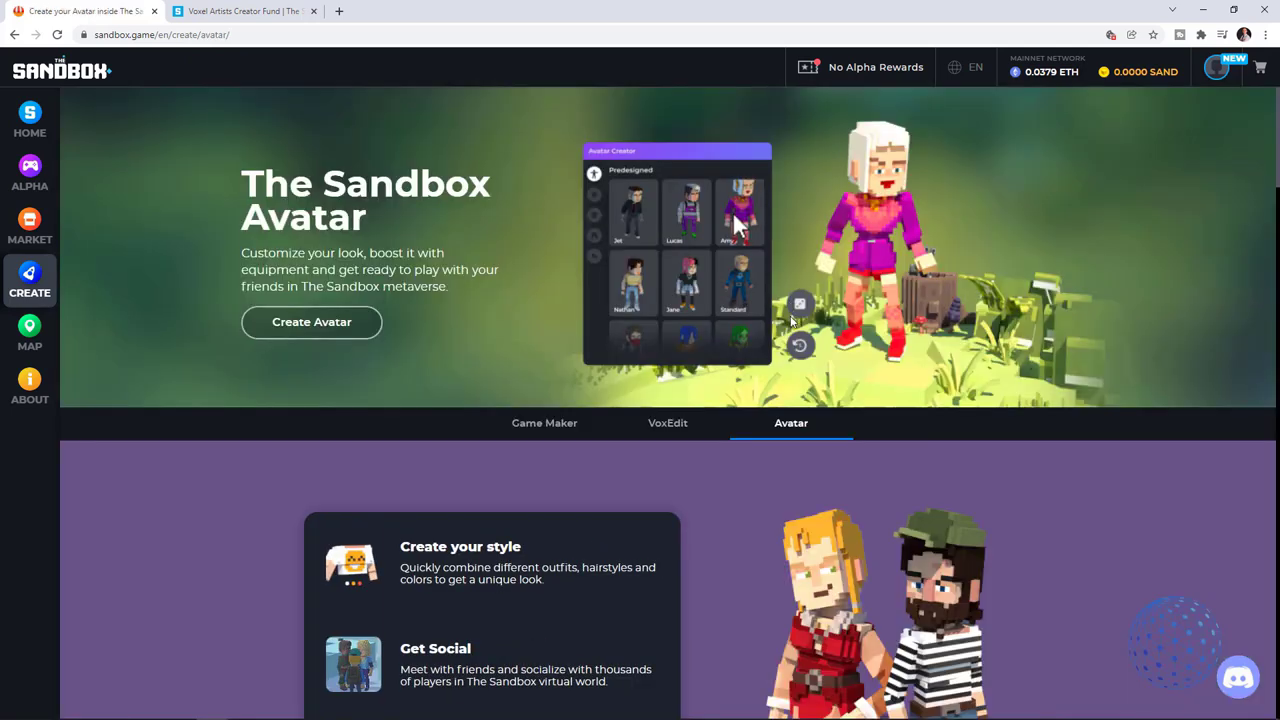
{"action": "left_click", "coordinate": [535, 429]}
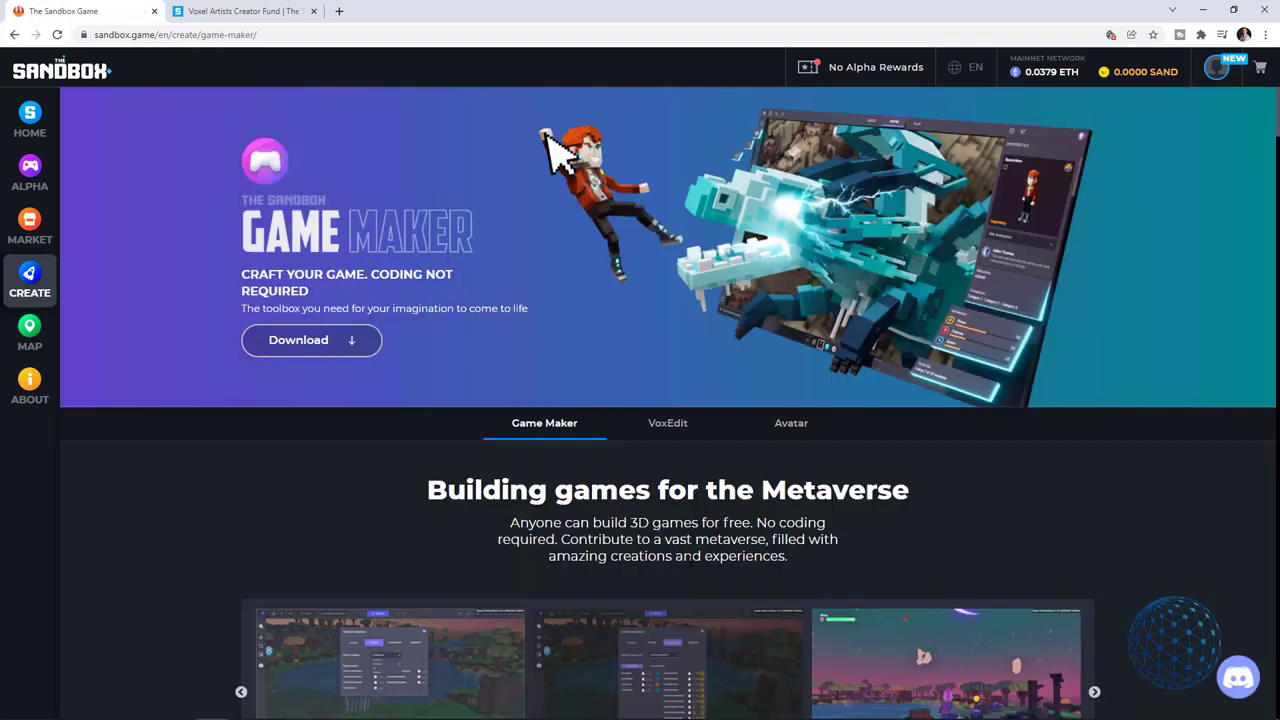
{"action": "scroll", "coordinate": [690, 562], "scroll_direction": "down", "scroll_amount": 3}
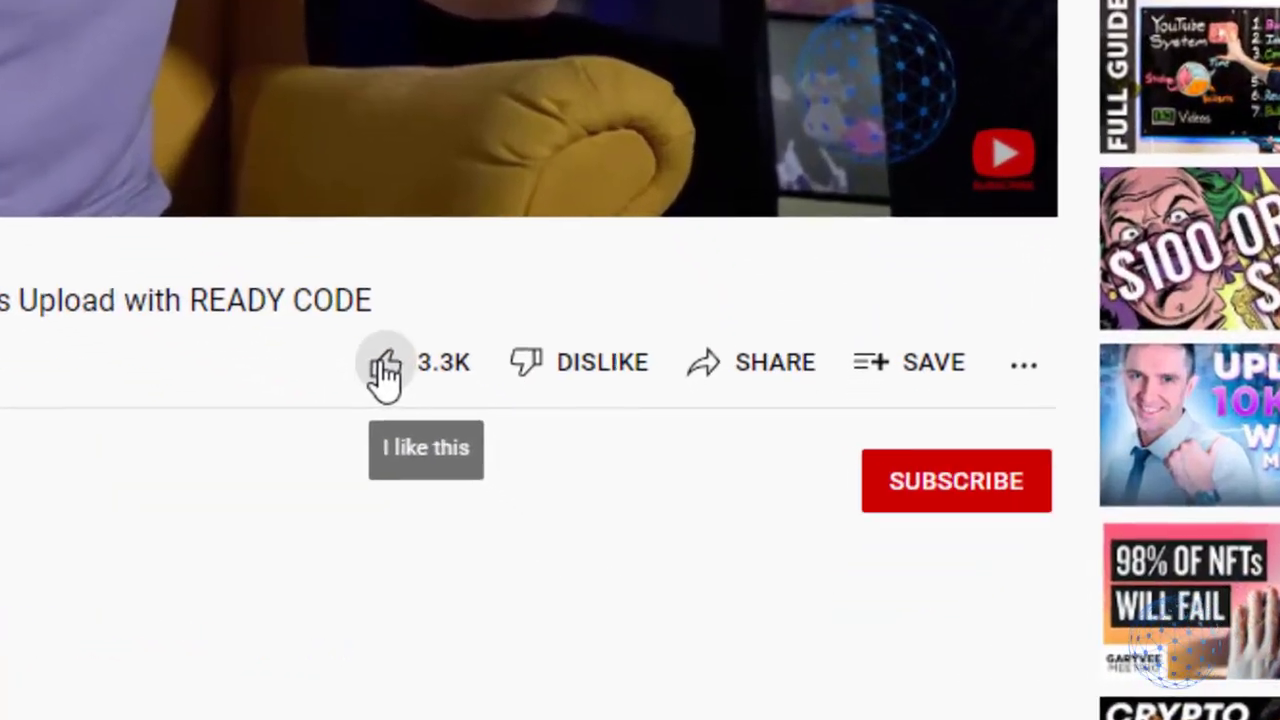
{"action": "left_click", "coordinate": [571, 509]}
{"action": "left_click", "coordinate": [905, 495]}
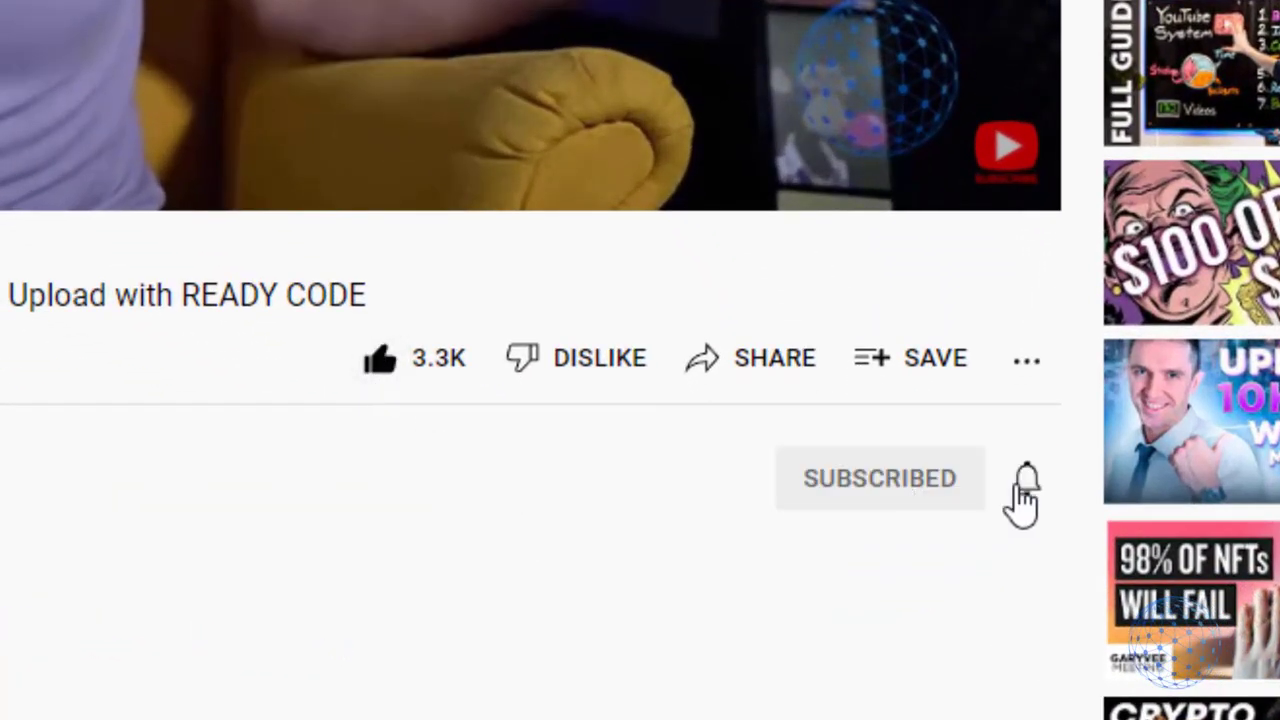
{"action": "left_click", "coordinate": [1028, 488]}
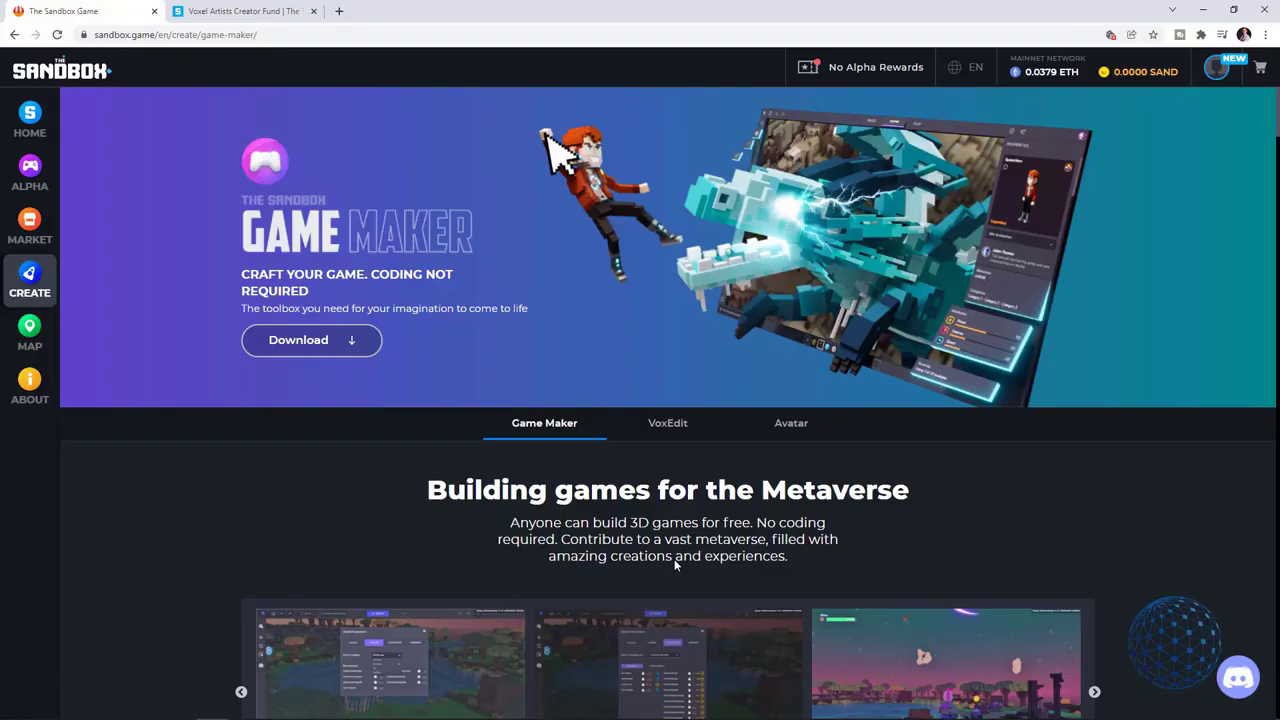